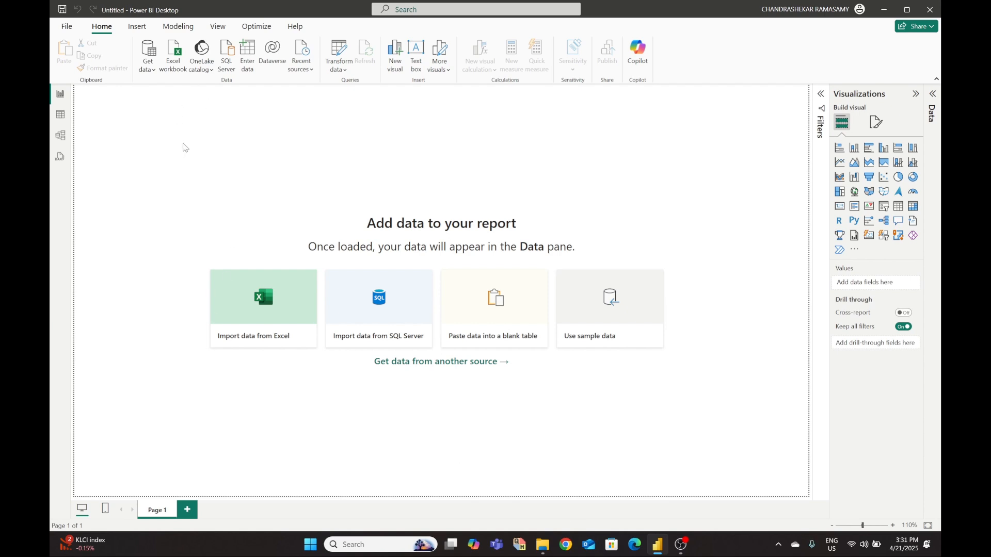
- Open the Apocolypse Food Prep workbook through the Excel import, then cancel the Navigator
click(247, 312)
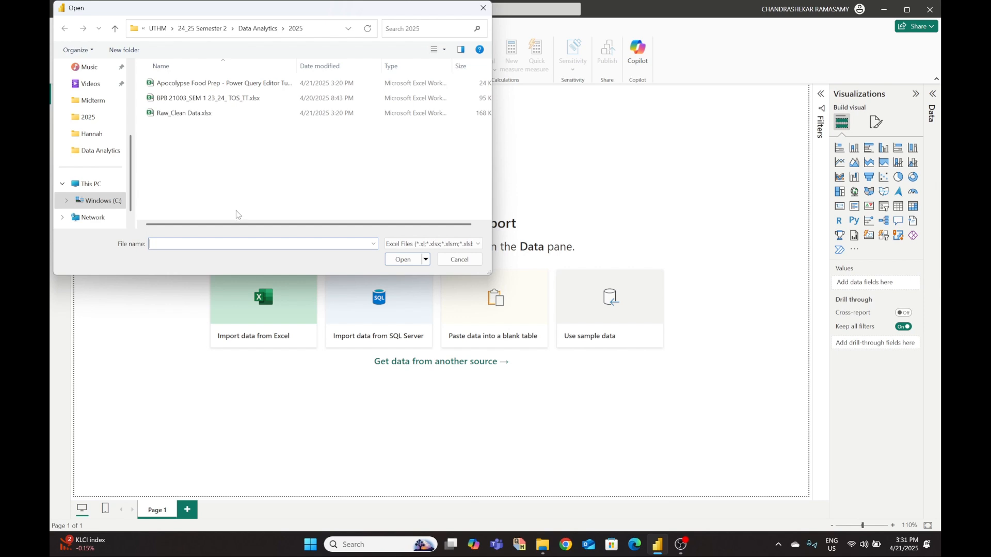
click(212, 88)
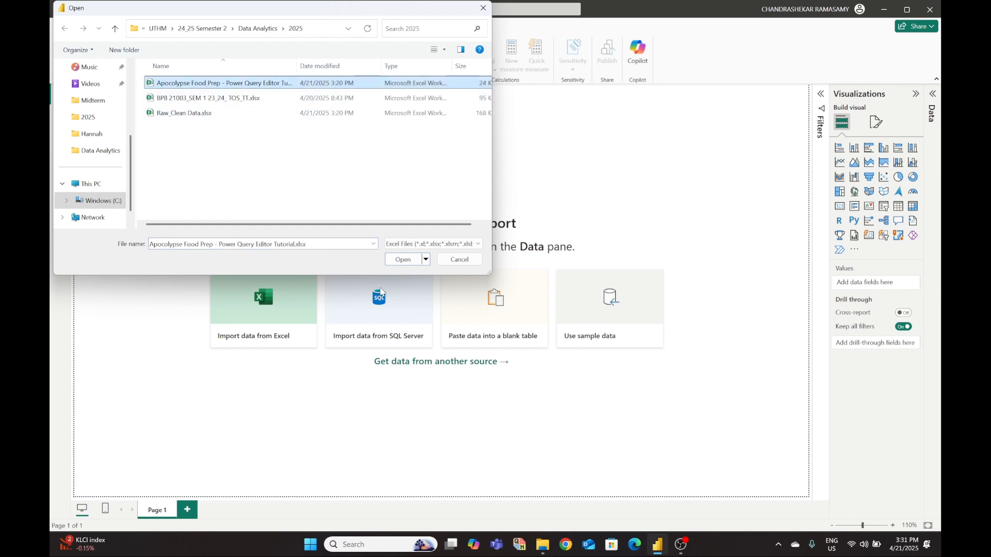
click(403, 260)
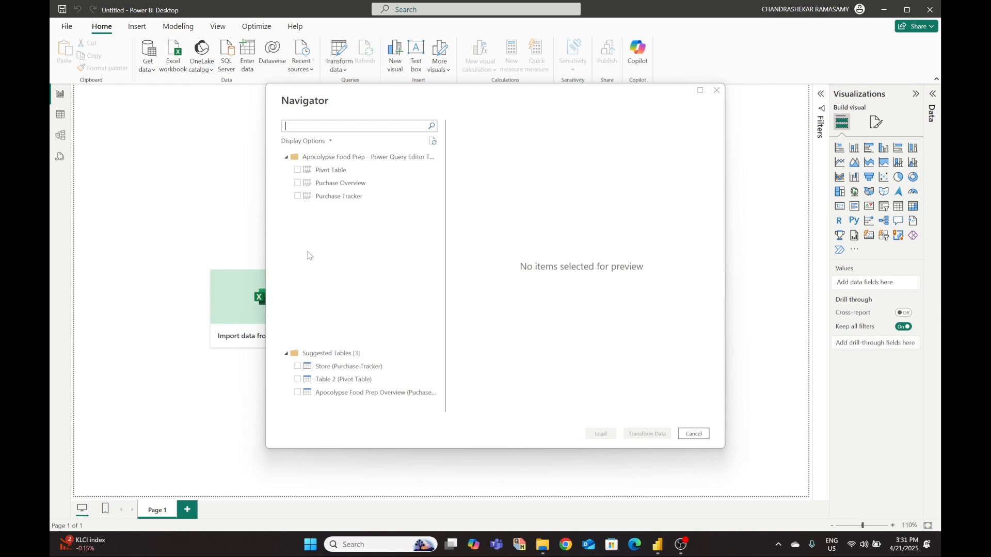
click(716, 92)
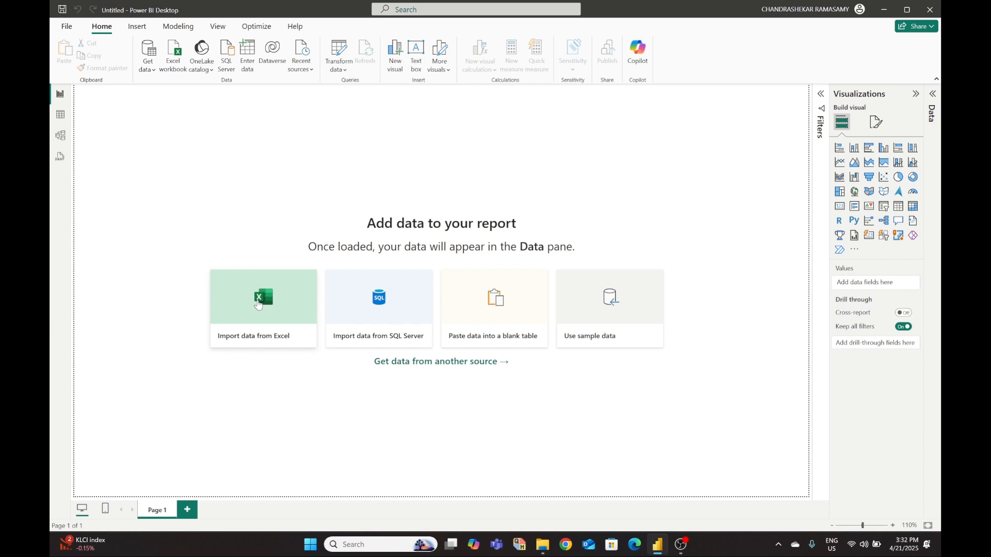
- Browse the full Get data connector list, then reopen the Apocolypse Food Prep workbook from Excel
click(148, 66)
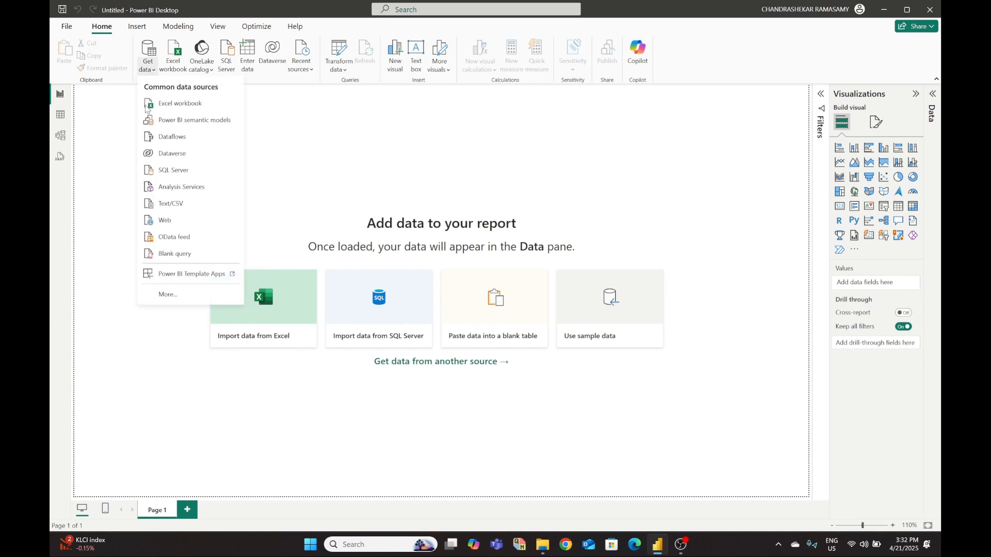
click(176, 293)
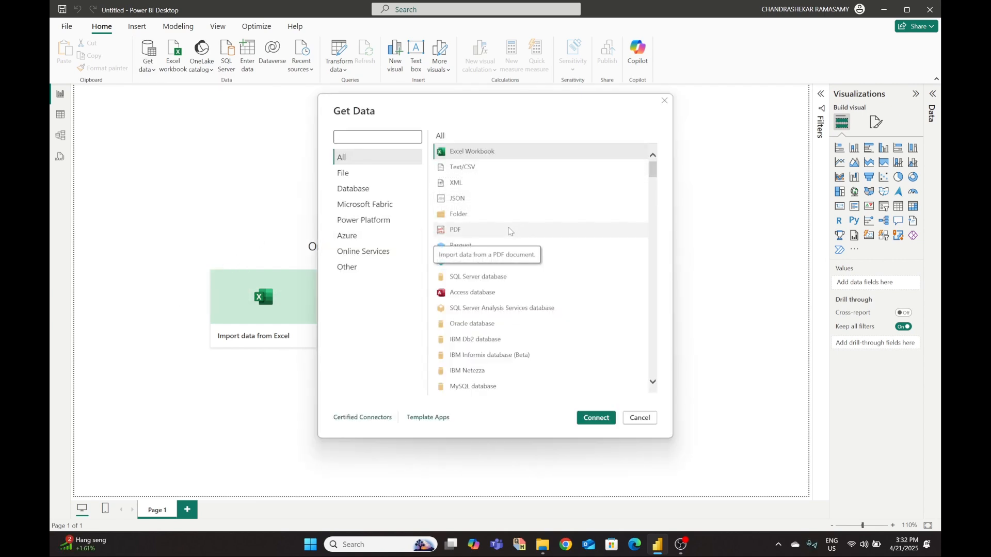
click(664, 102)
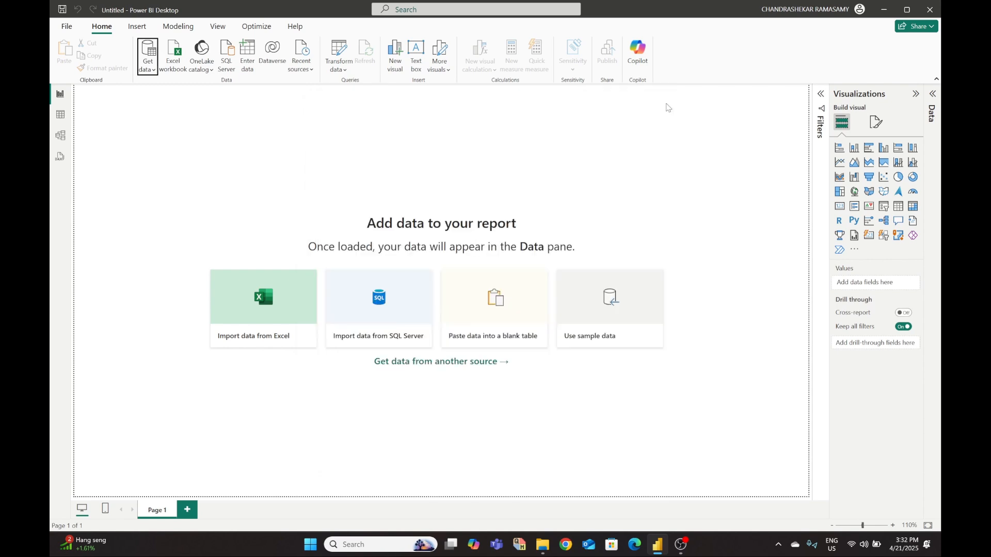
click(259, 308)
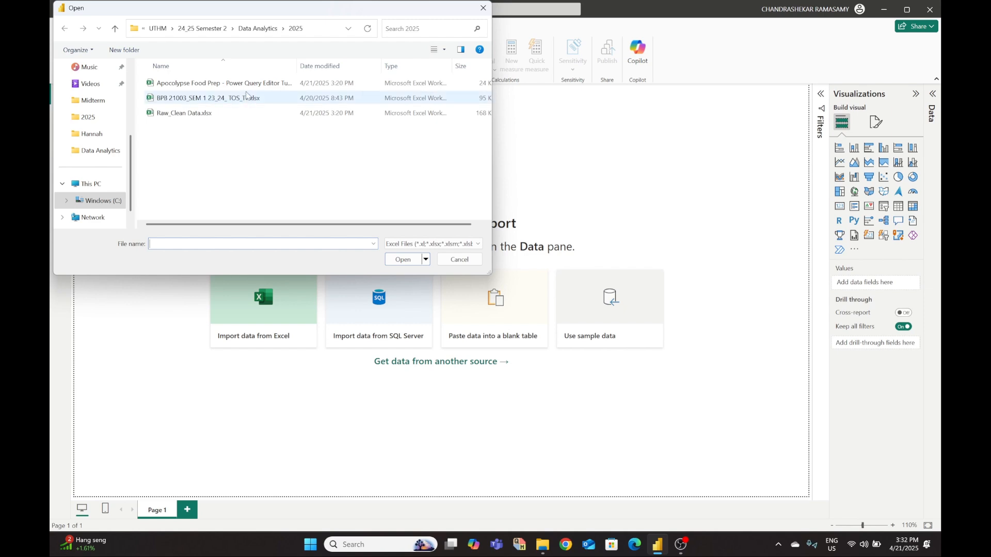
click(221, 89)
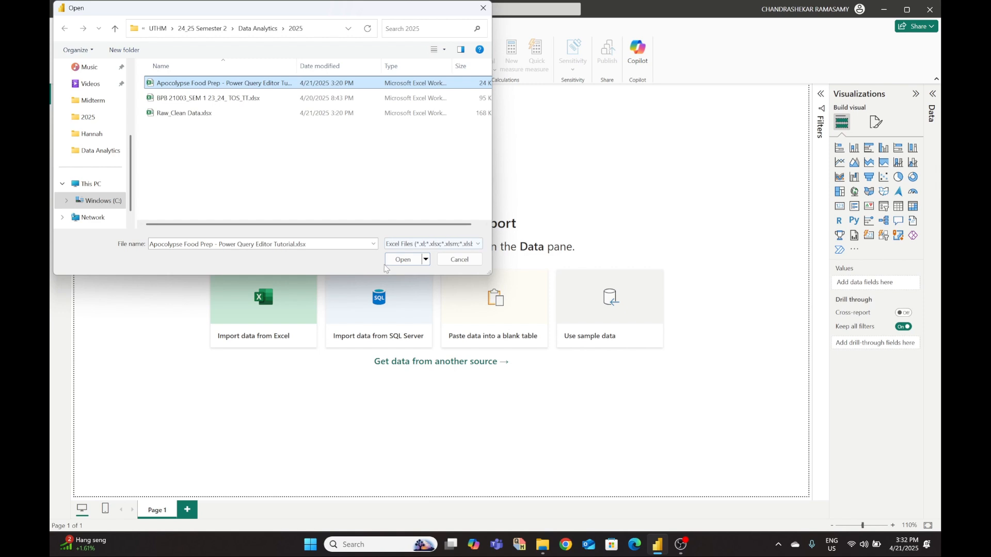
click(398, 260)
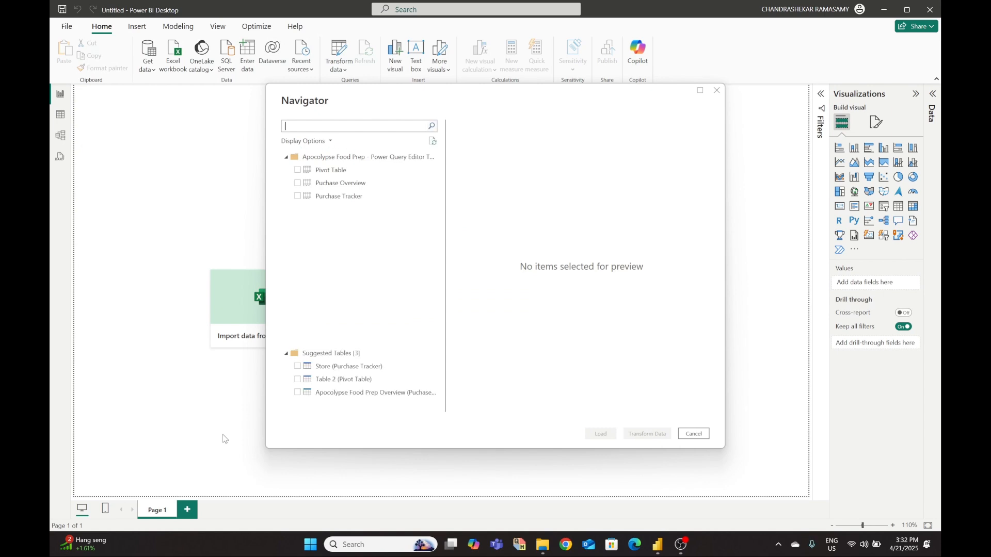
- Preview the Puchase Overview sheet and send it to Power Query Editor with Transform Data
click(297, 183)
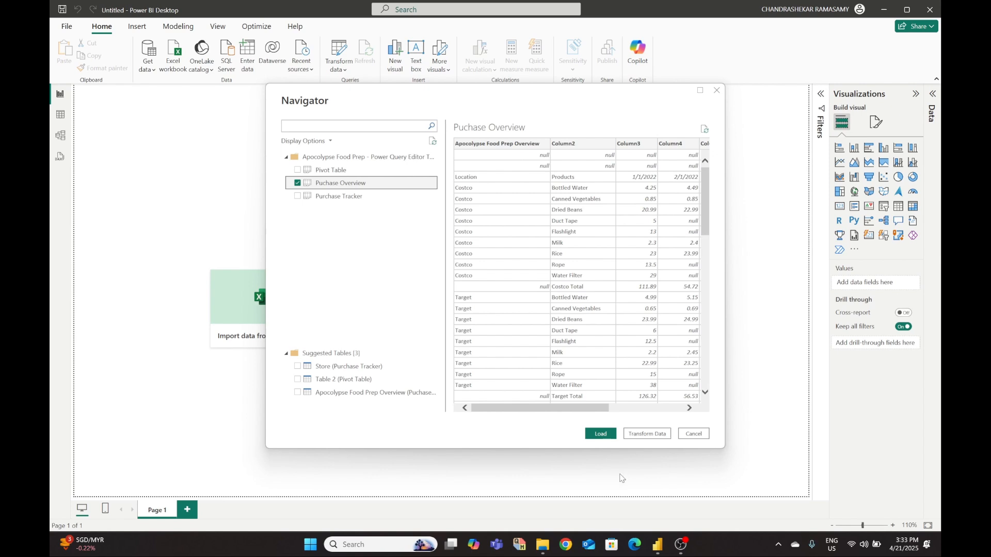
click(645, 438)
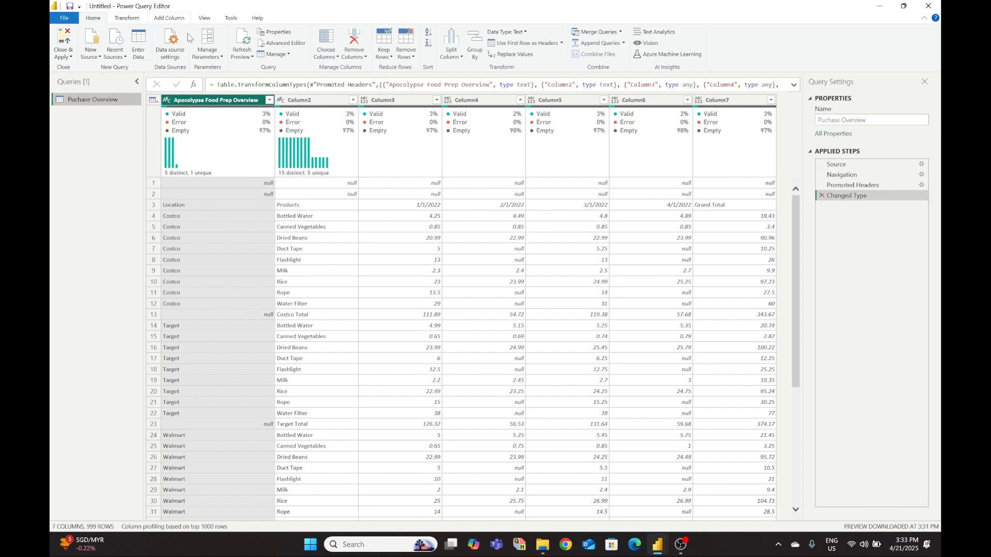
- Turn off Column quality, Column distribution and Column profile, then go back to Home
click(205, 19)
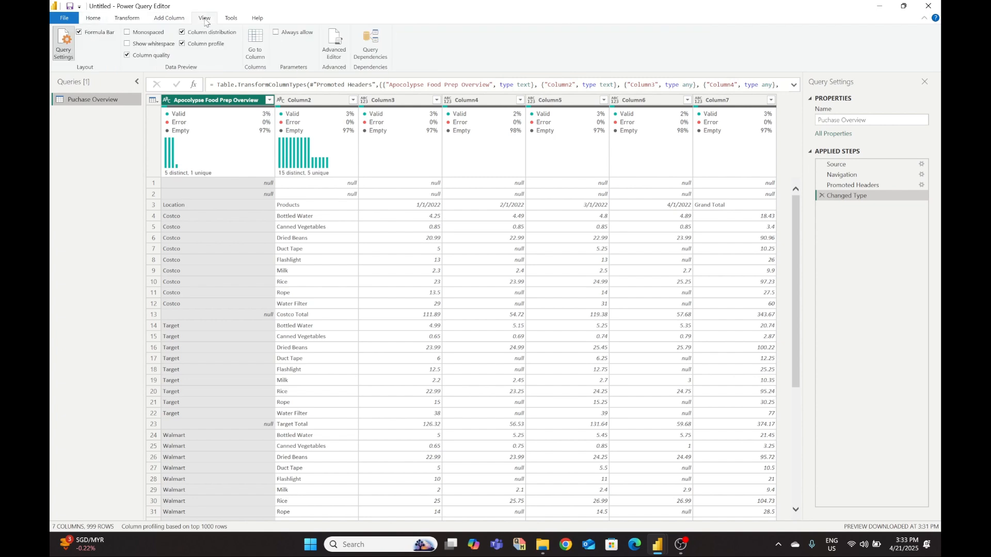
click(127, 55)
click(182, 43)
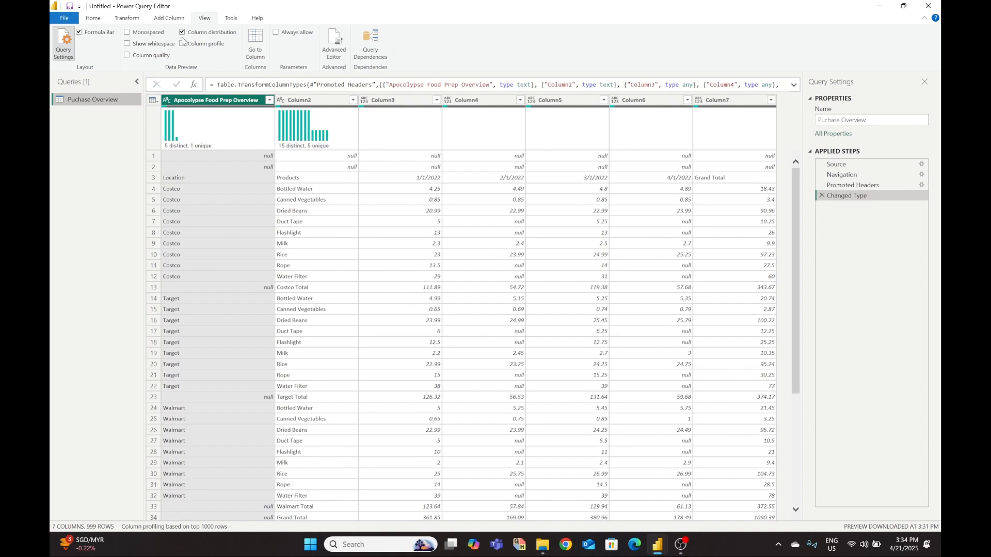
click(182, 32)
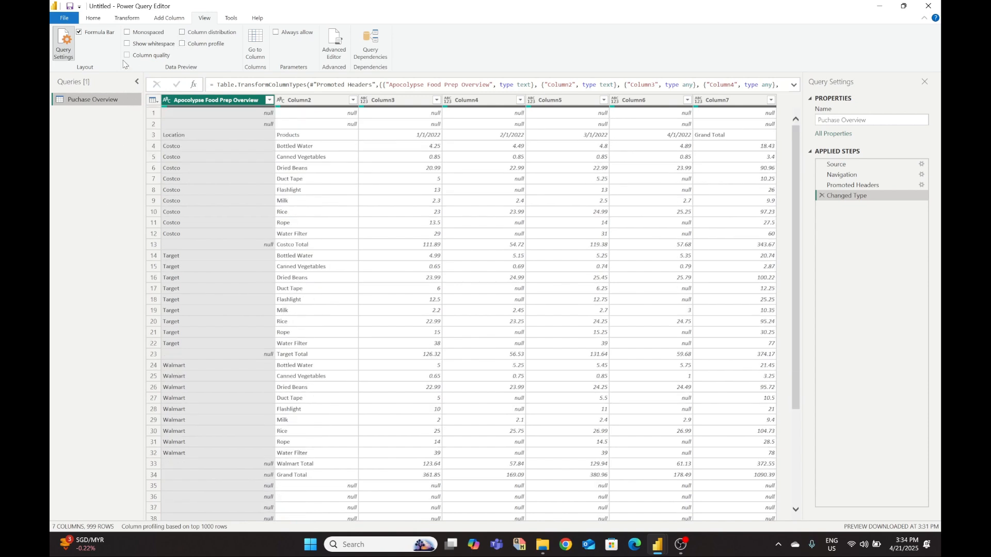
click(93, 19)
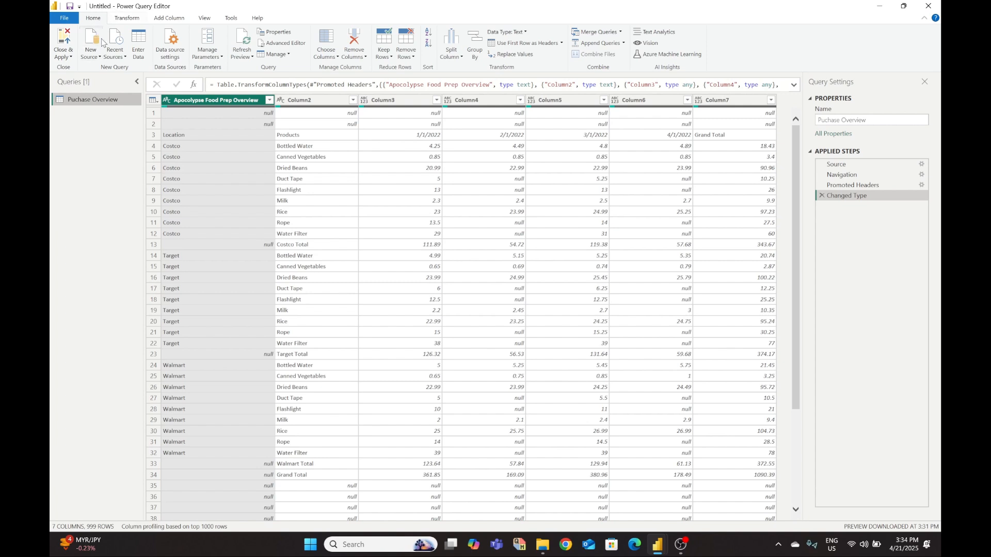
- Turn Column quality back on in the View tab's Data Preview group
mouse_move(206, 110)
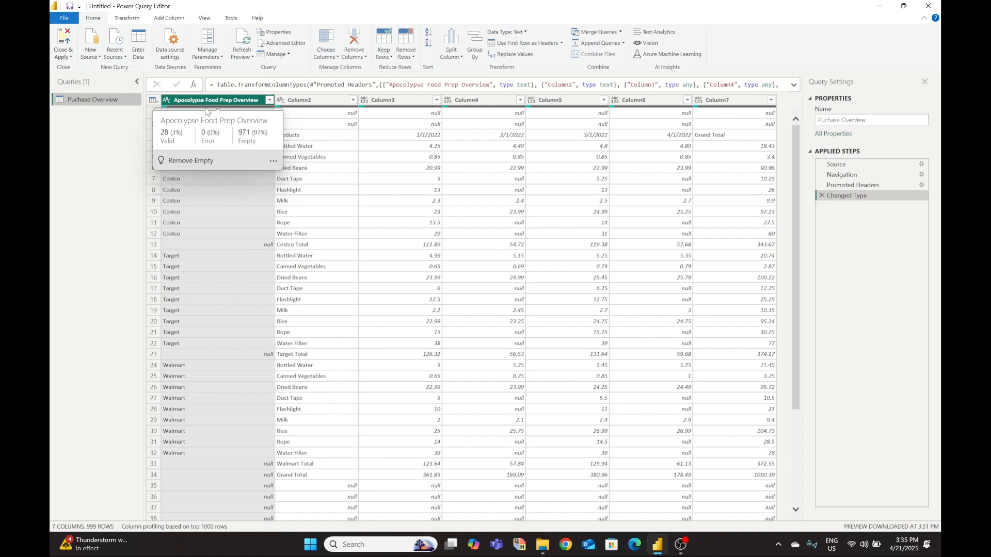
click(204, 17)
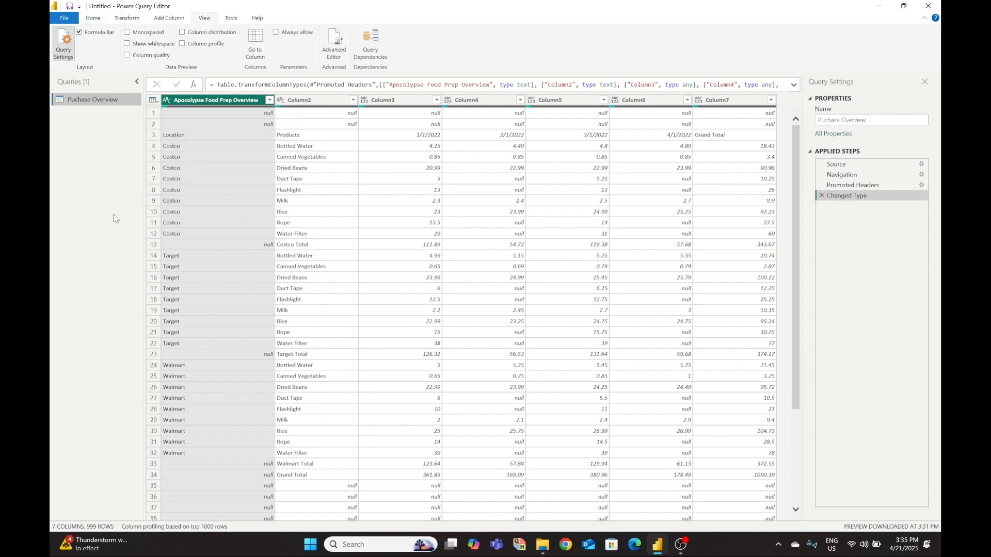
click(127, 55)
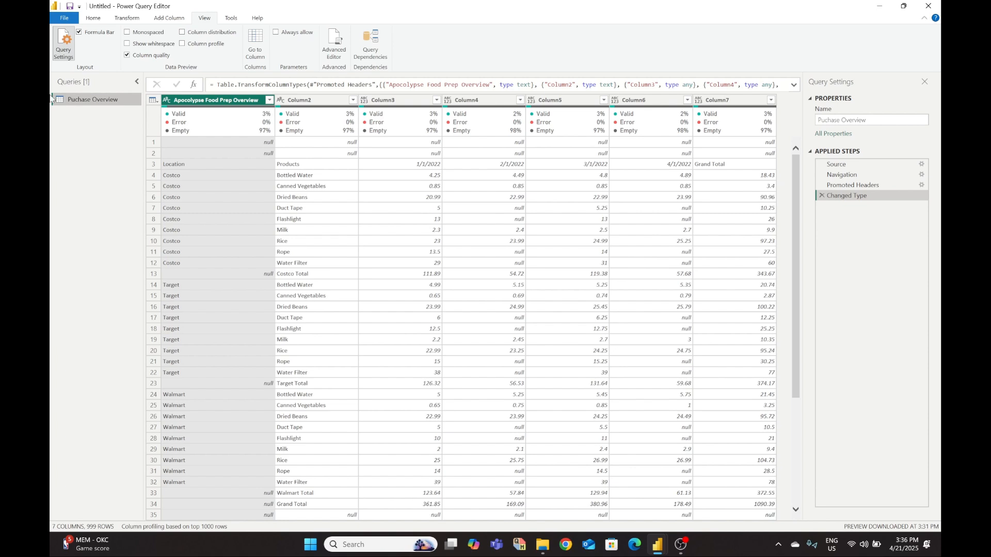
- Toggle the column profile and distribution views on and off, leaving both hidden
click(183, 44)
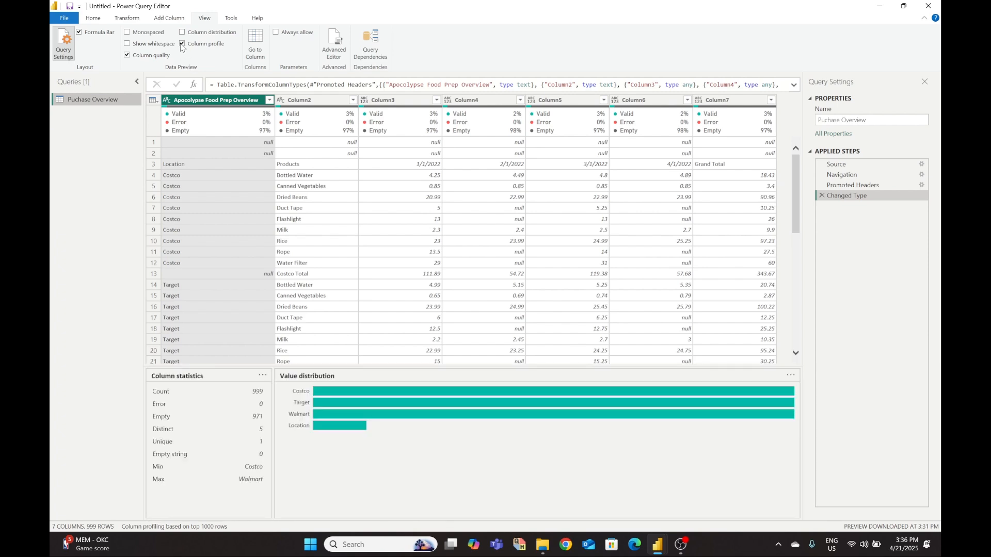
click(182, 44)
click(182, 33)
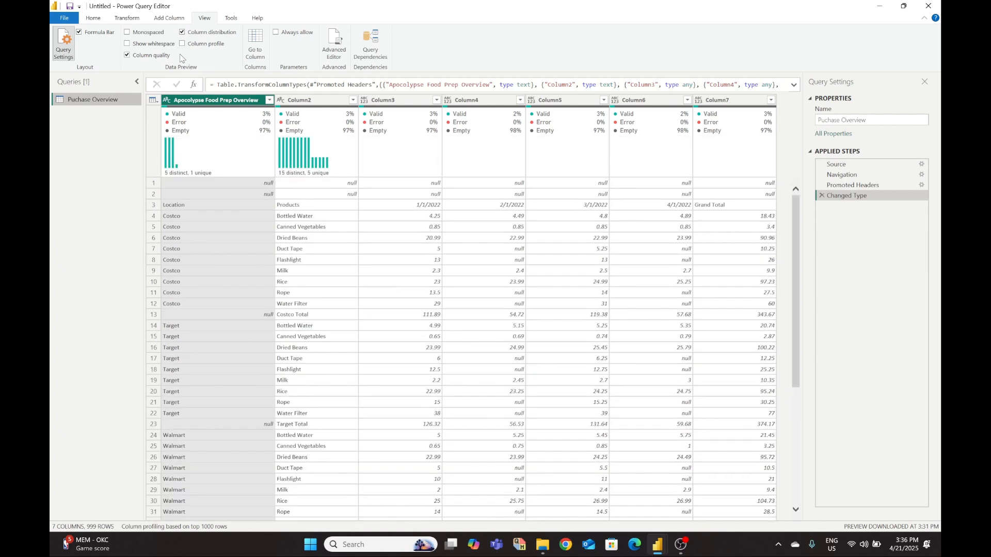
click(183, 44)
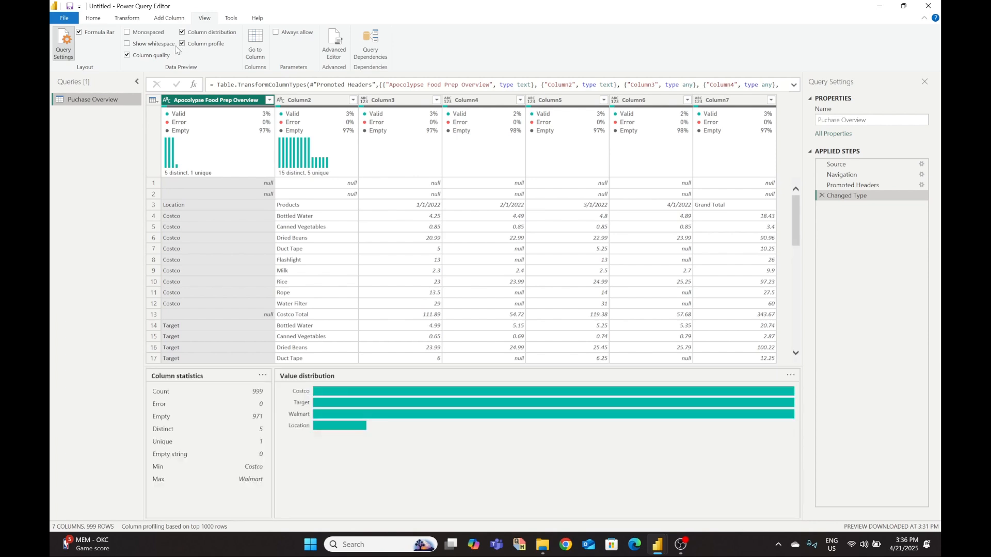
click(182, 44)
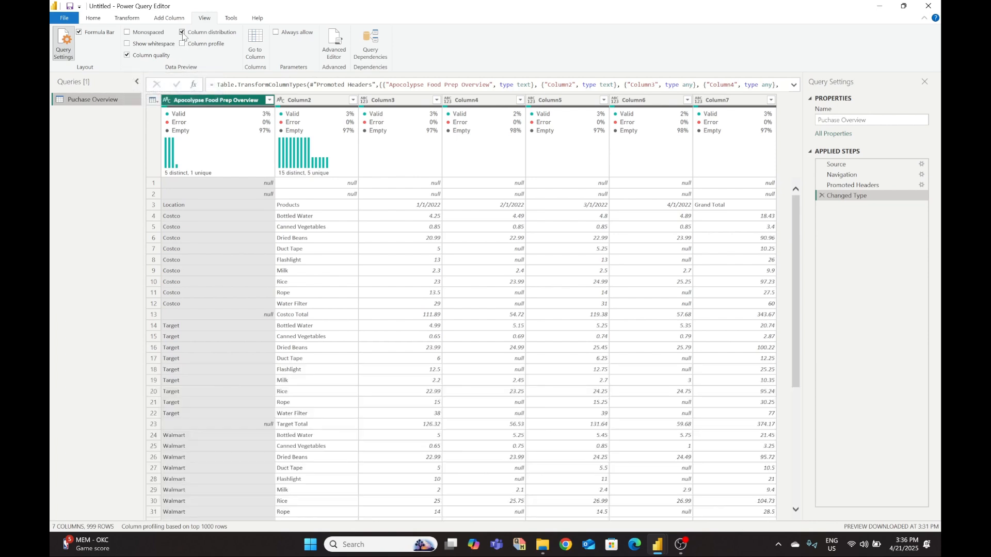
click(182, 33)
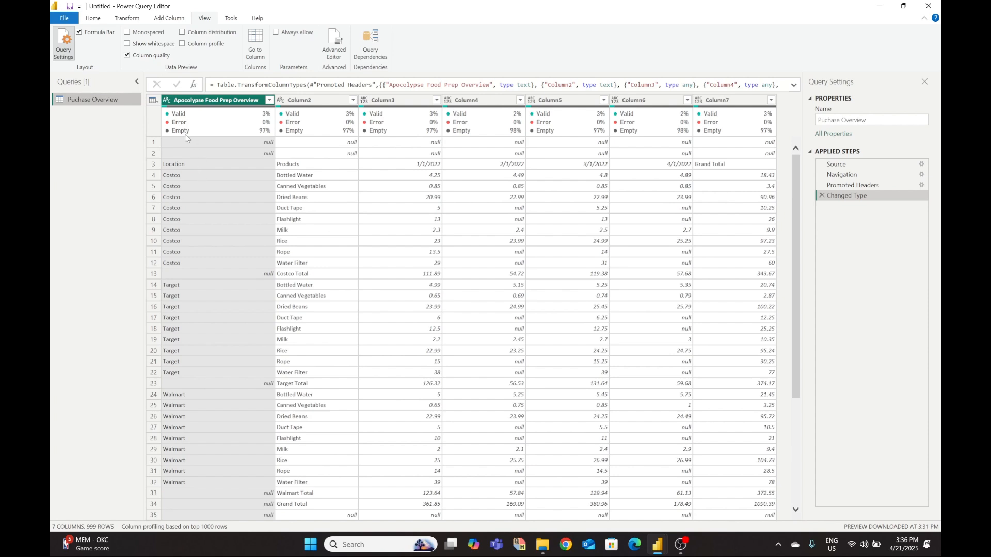
- Select Column2, Column3, Column4 and Column7 to inspect their values
mouse_move(230, 133)
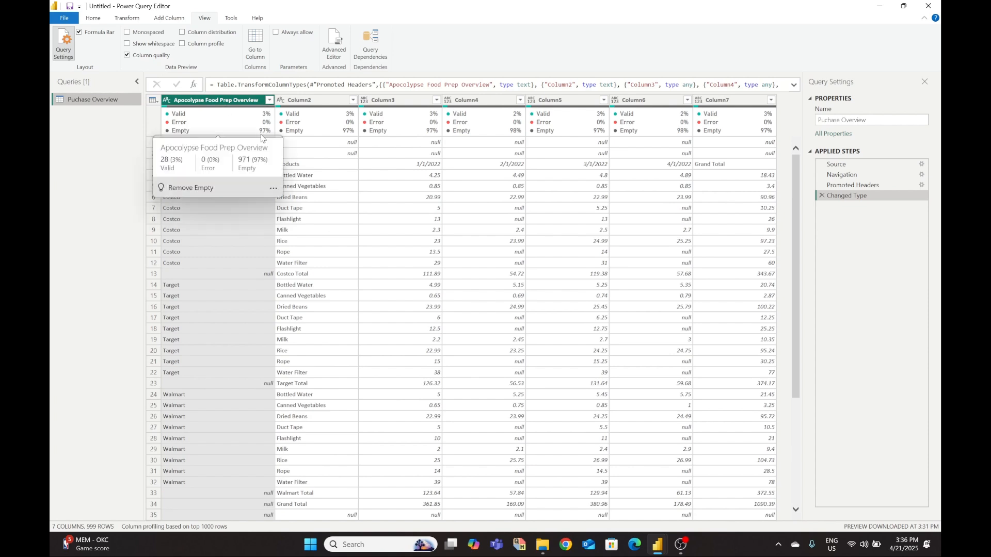
click(316, 101)
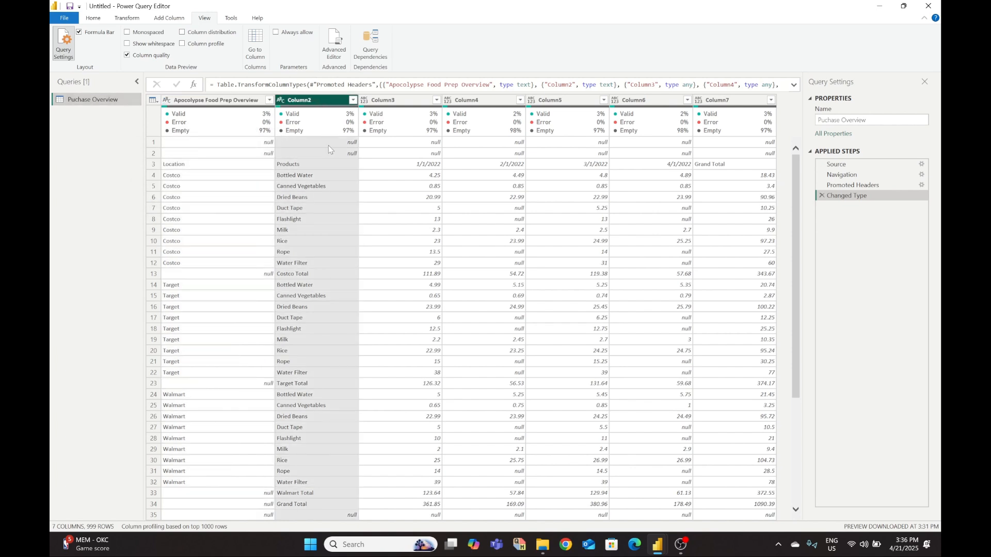
click(420, 103)
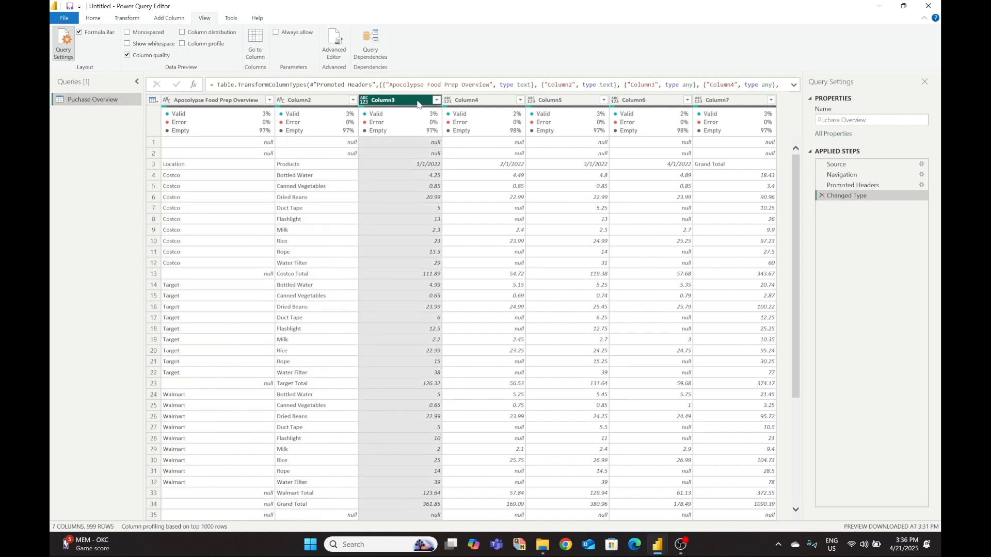
click(486, 105)
click(738, 103)
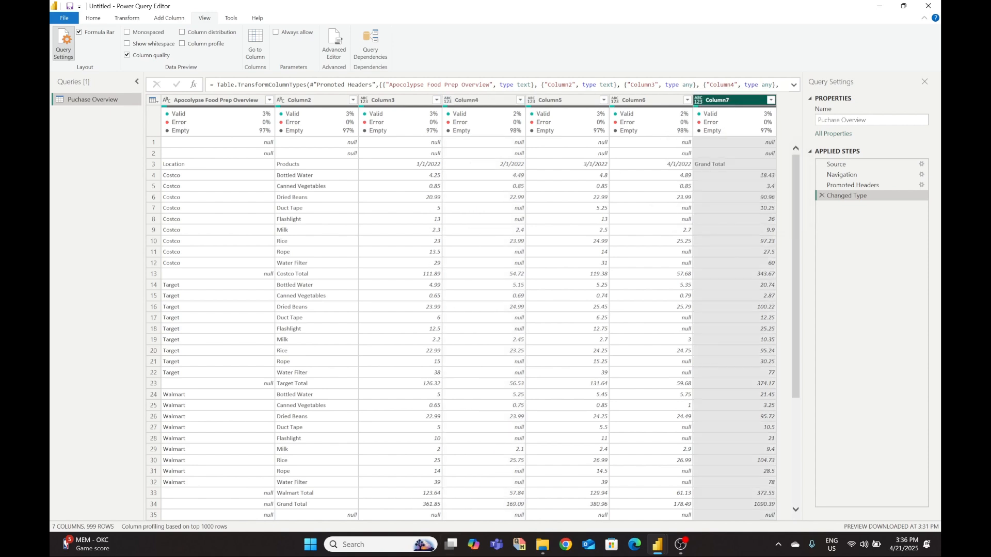
- Open the Apocalypse Food Prep workbook from the Downloads folder
mouse_move(547, 554)
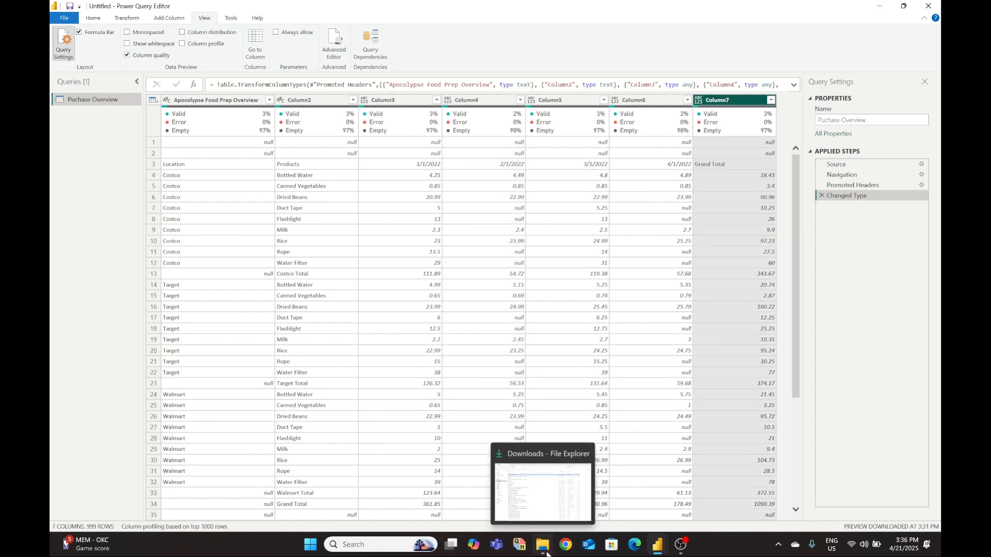
click(543, 545)
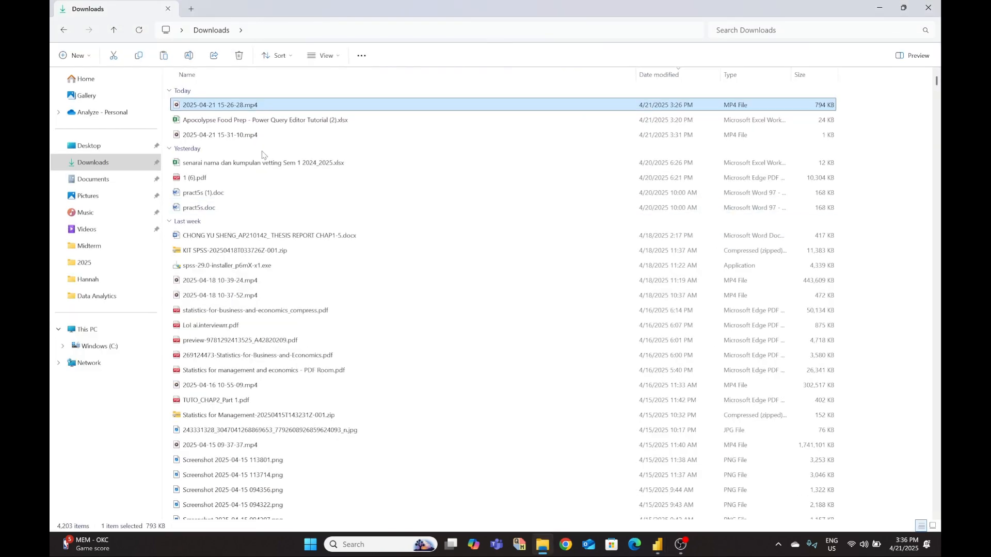
double_click(240, 122)
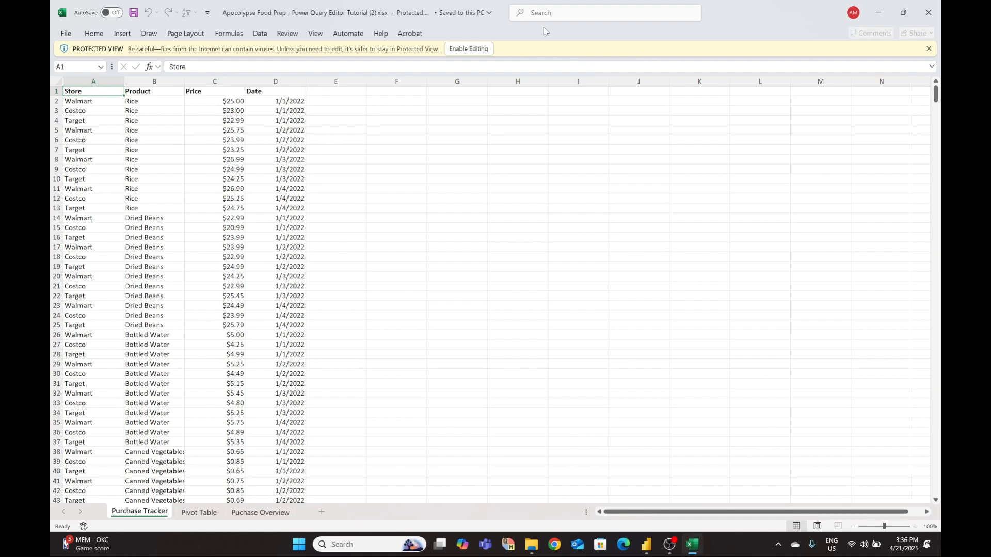
- Enable editing on the downloaded workbook and view its Puchase Overview sheet
click(471, 46)
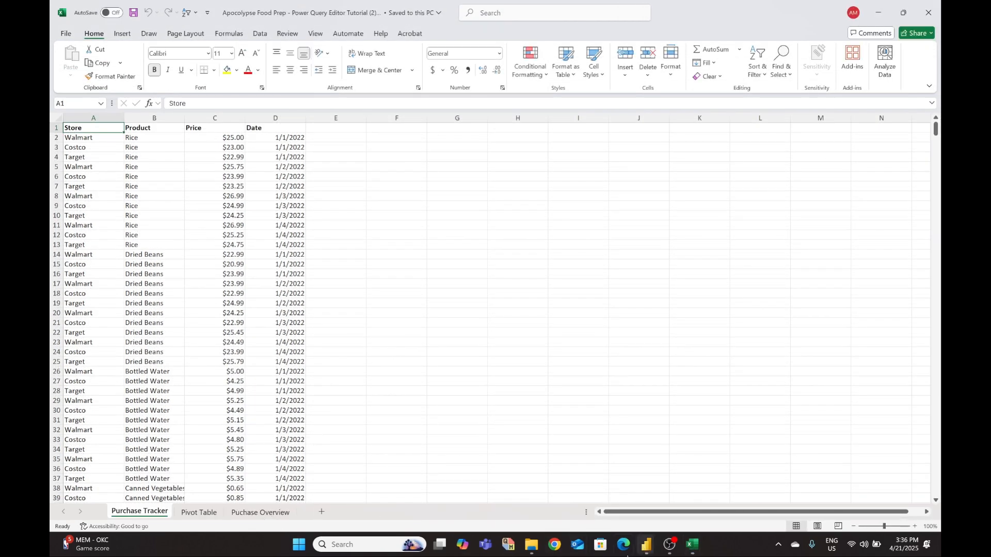
mouse_move(520, 550)
click(260, 513)
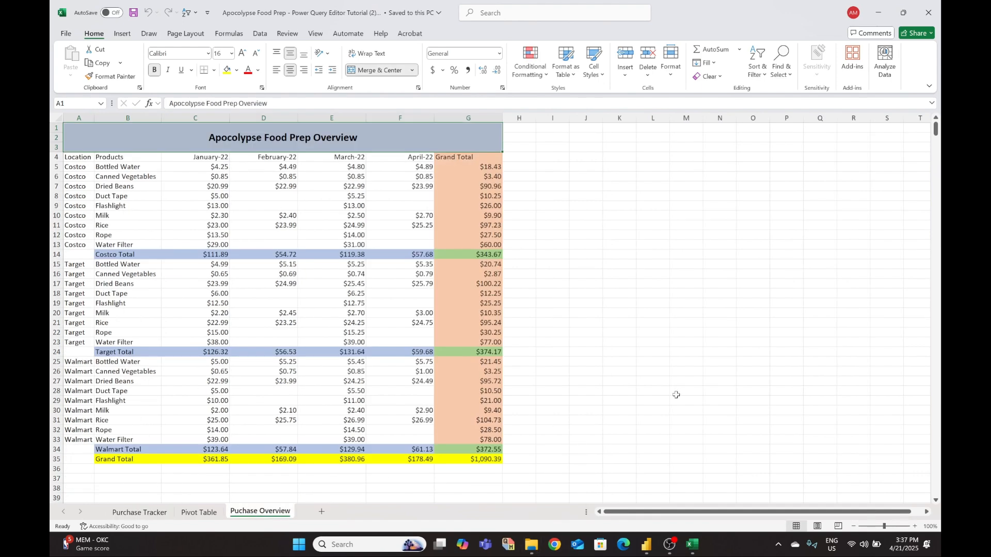
click(694, 546)
click(694, 546)
- Back in Power Query Editor, turn off Column quality, then switch to Excel
mouse_move(646, 545)
click(674, 507)
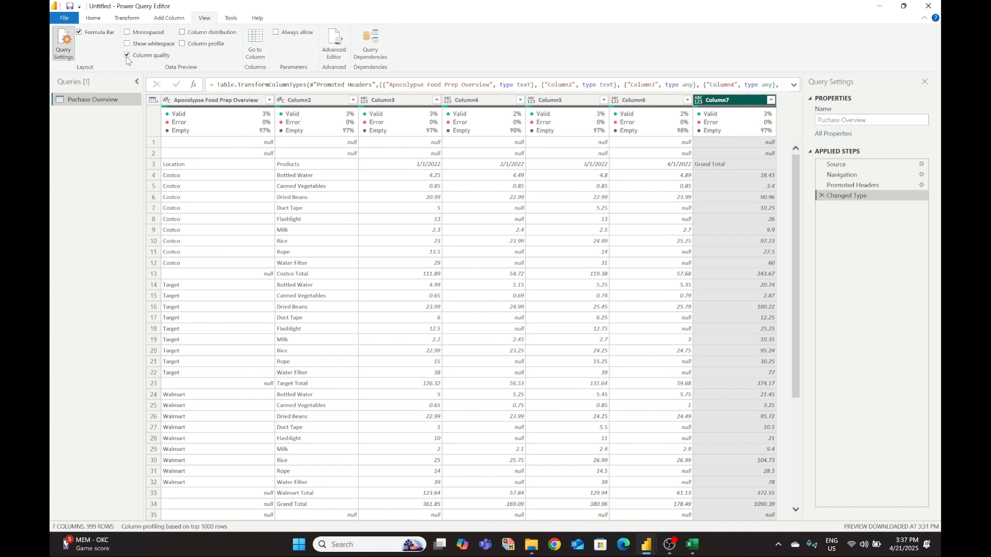
click(127, 58)
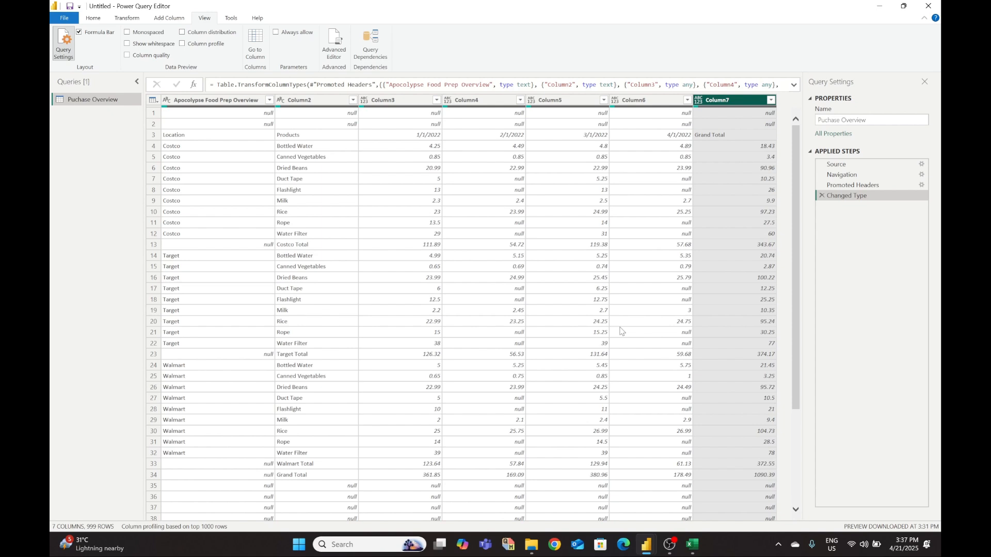
click(692, 544)
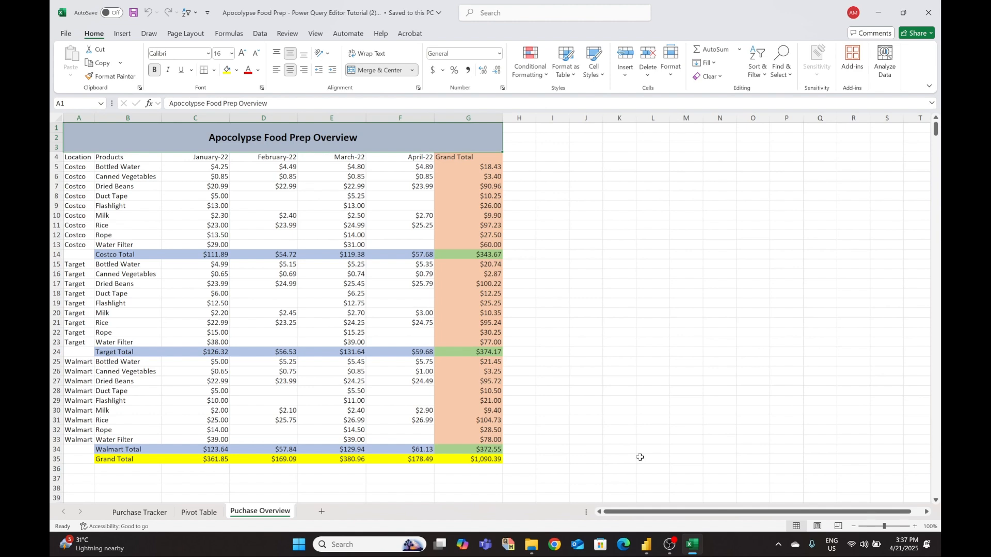
- Compare the Purchase Tracker and Puchase Overview sheets, then minimize Excel
click(135, 514)
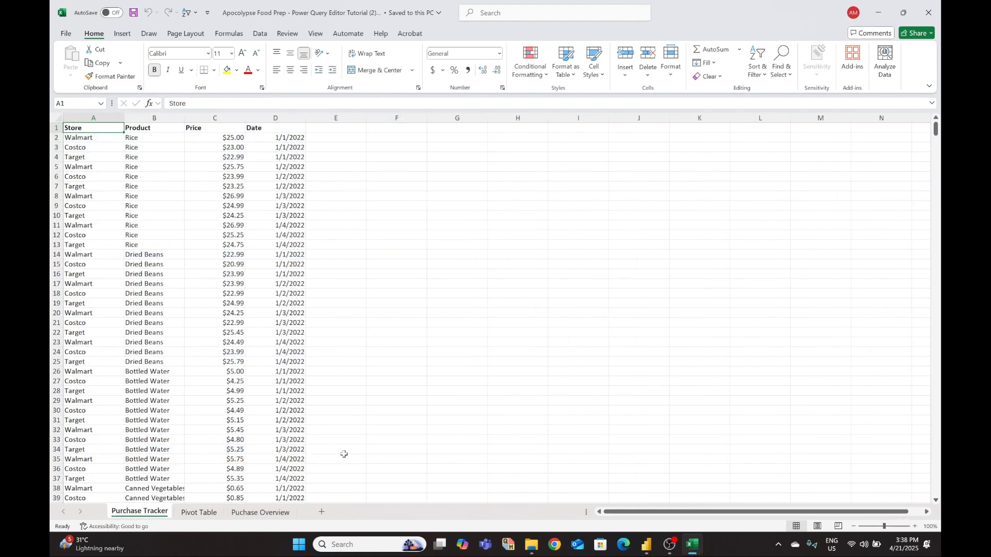
click(262, 513)
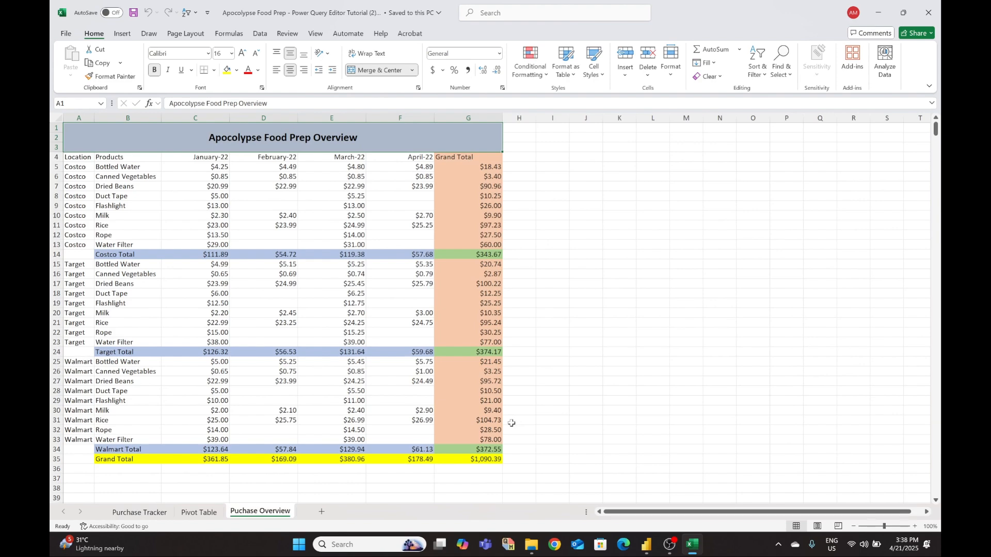
click(138, 513)
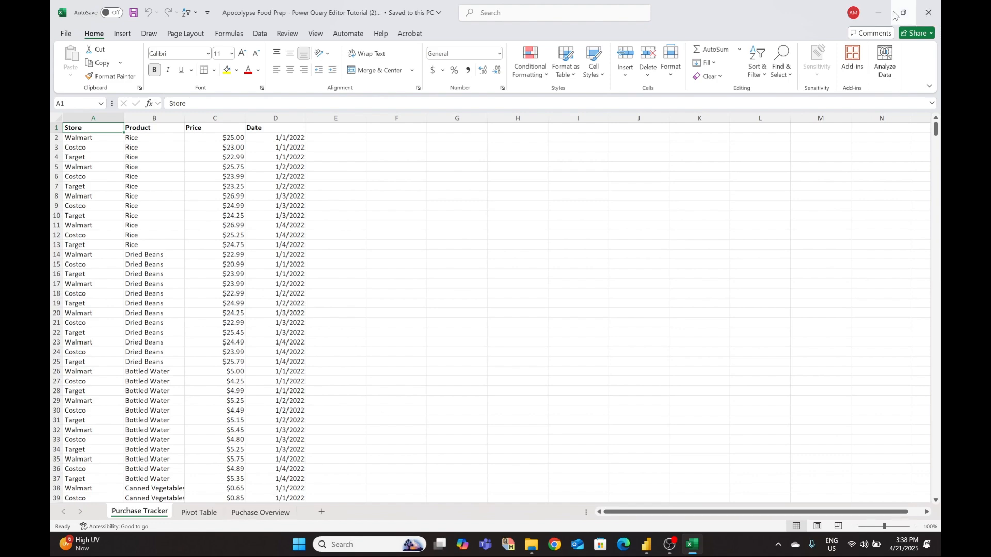
click(878, 13)
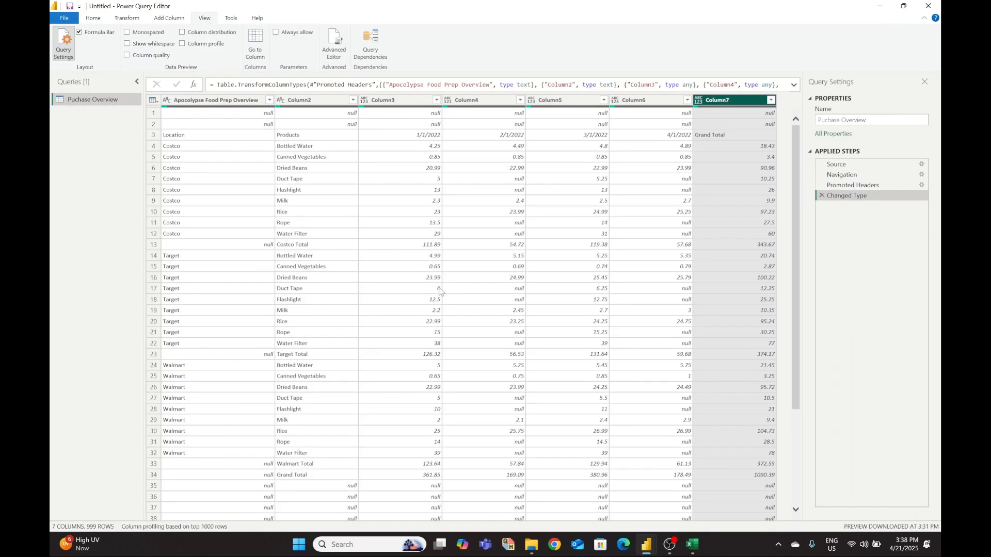
- Inspect the 2.4 value and a null top-row cell, then browse the Home tab's column options
click(490, 201)
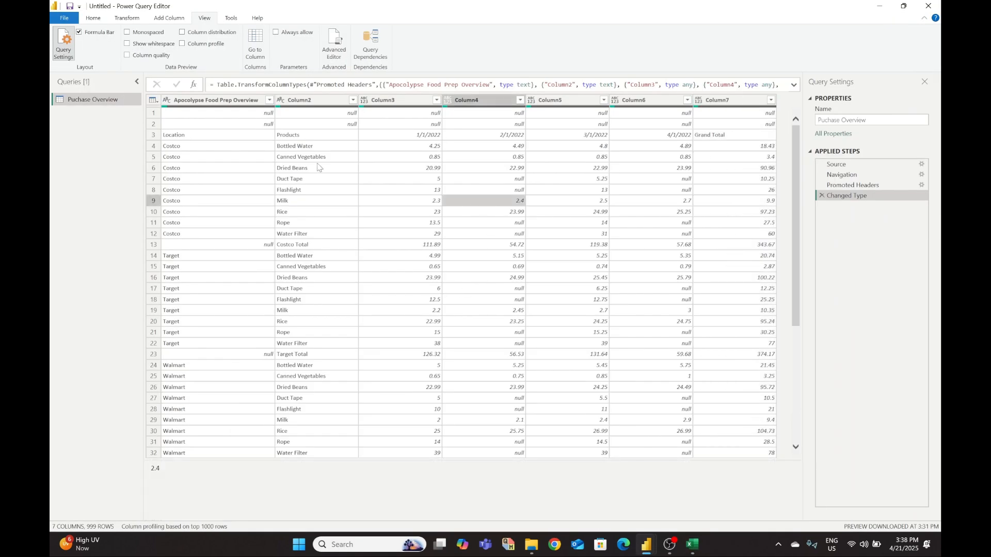
click(222, 124)
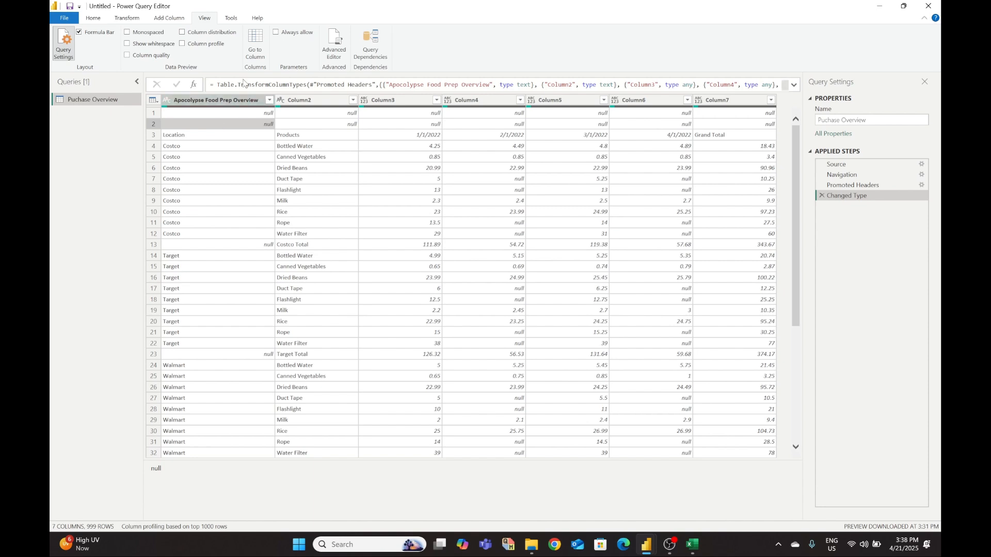
click(92, 19)
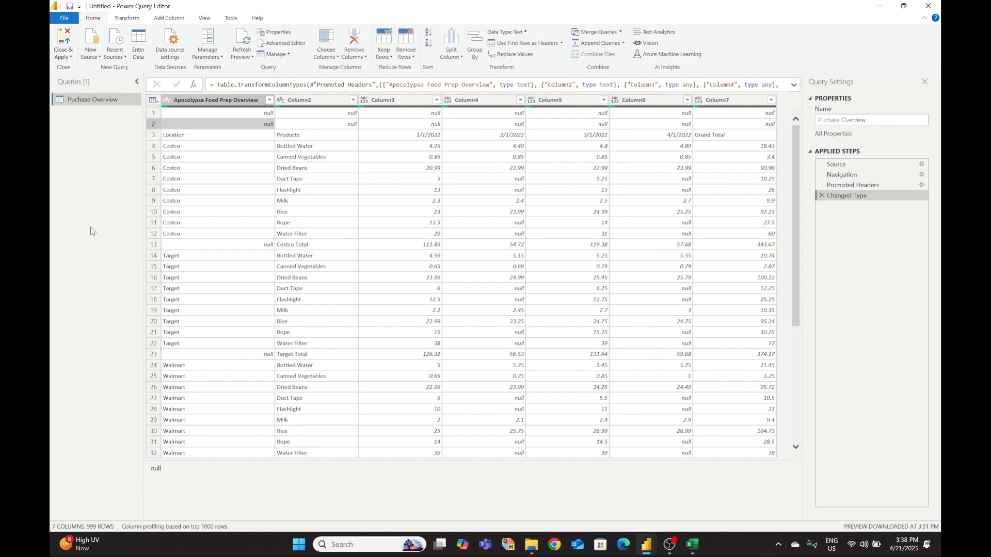
click(365, 58)
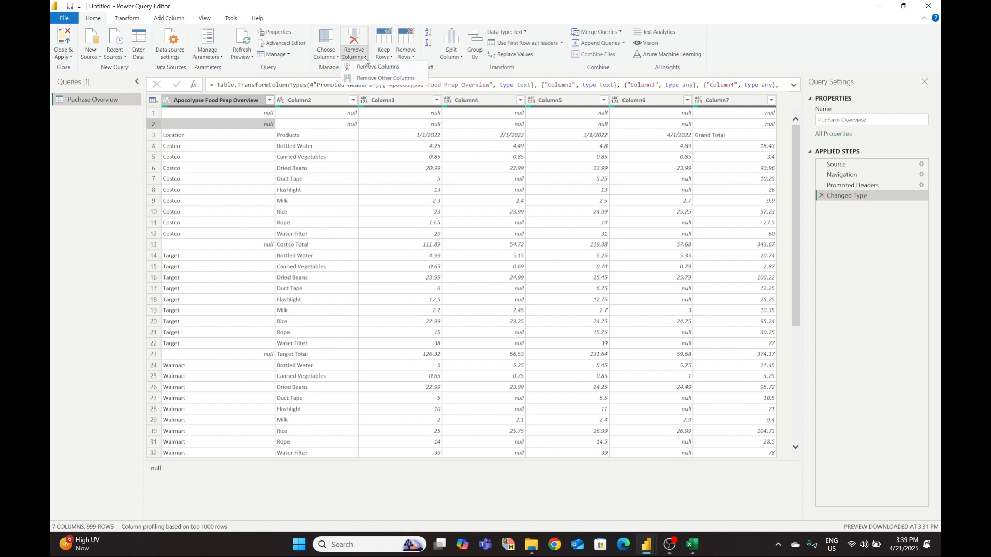
click(333, 56)
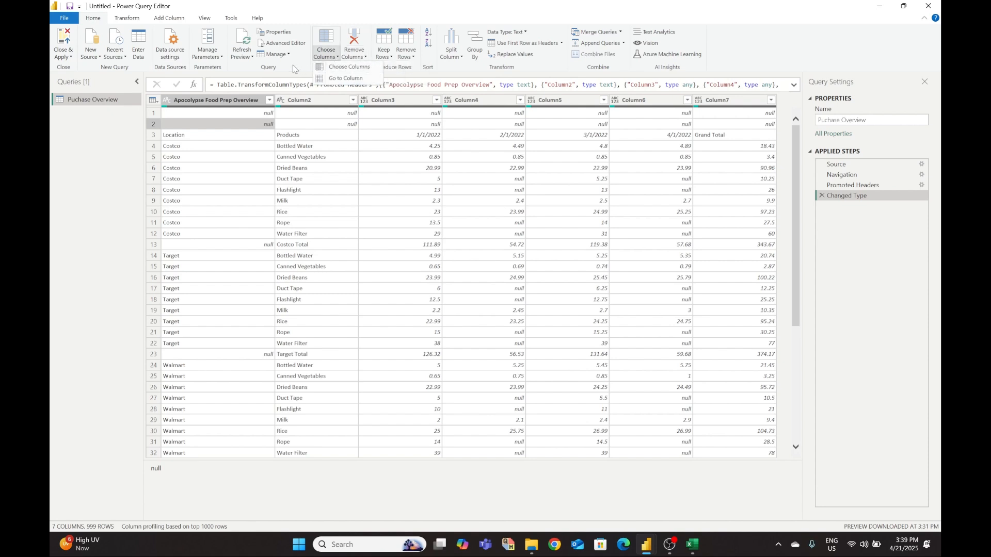
click(96, 119)
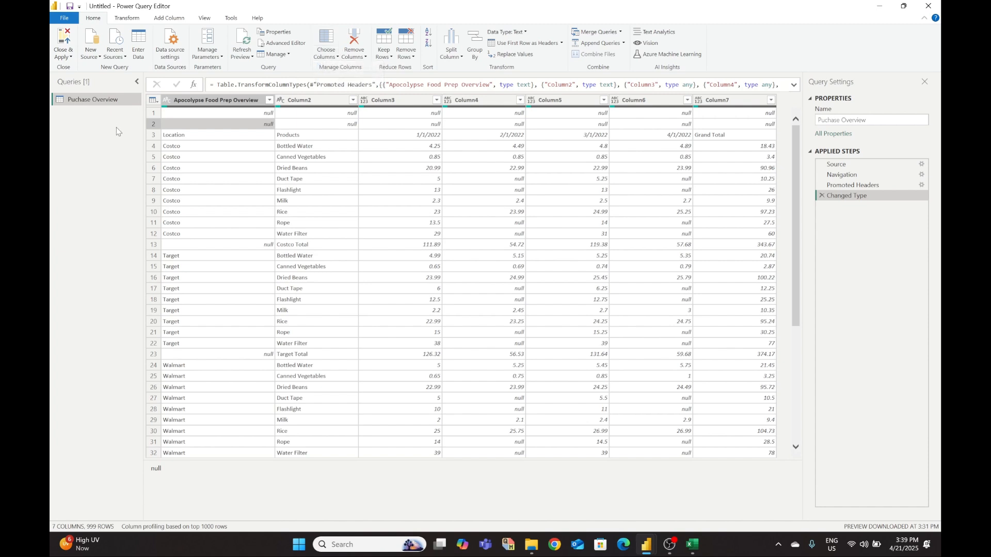
- Choose Remove Top Rows from the Remove Rows menu
click(409, 58)
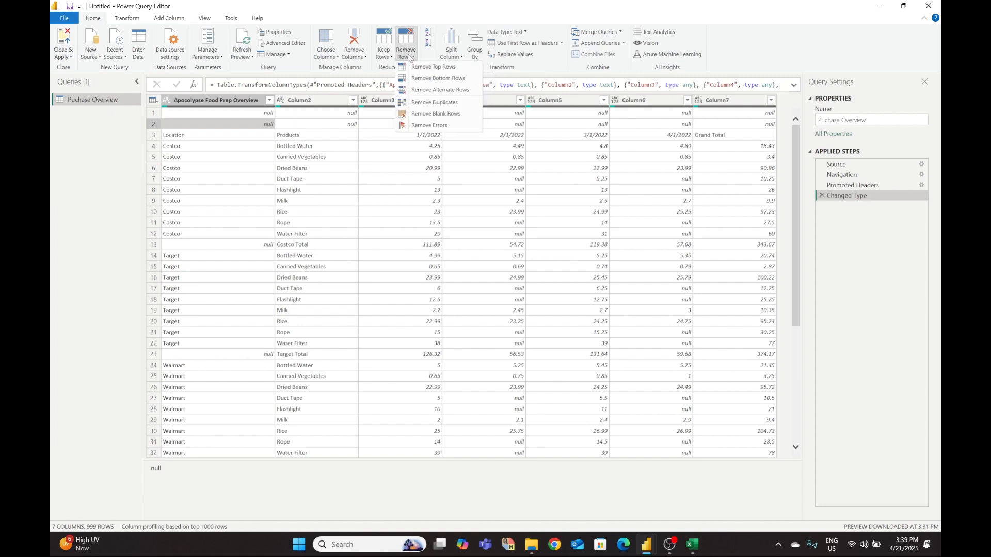
click(408, 47)
click(408, 43)
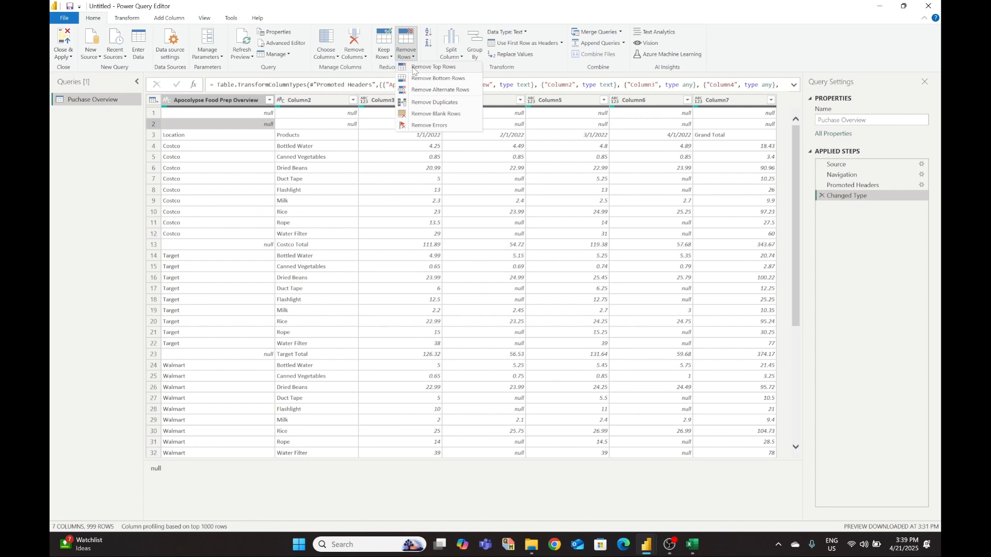
click(413, 69)
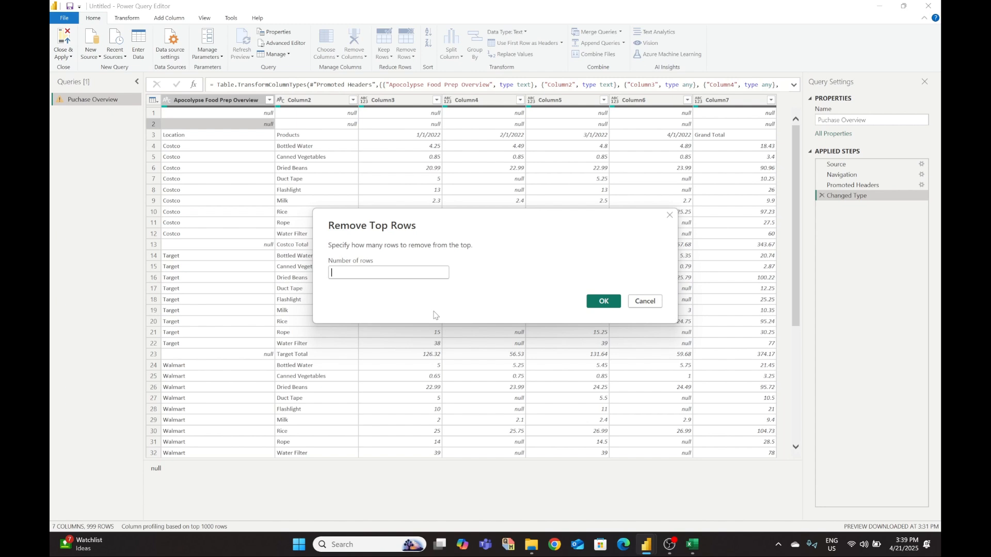
- Remove the top 2 rows from the Puchase Overview query
text(2)
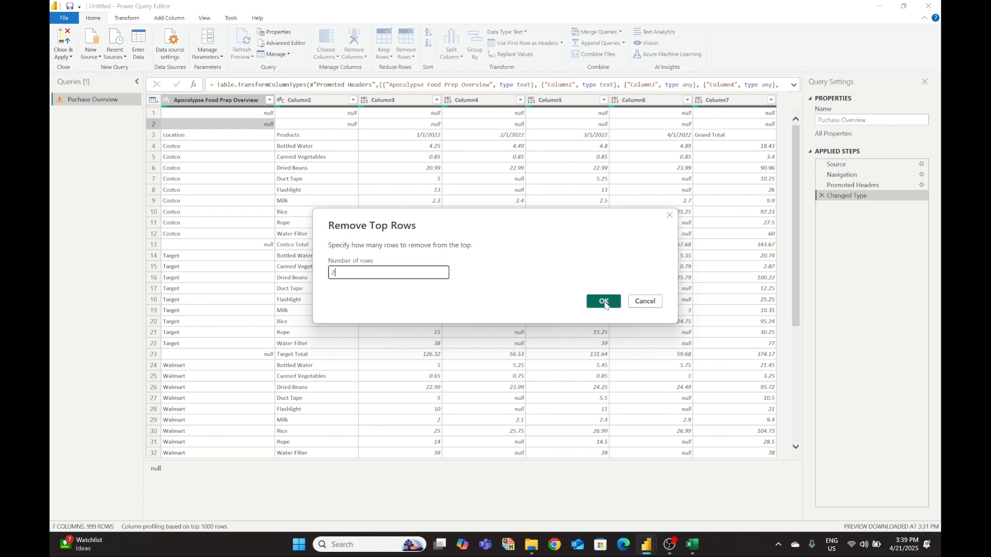
click(604, 302)
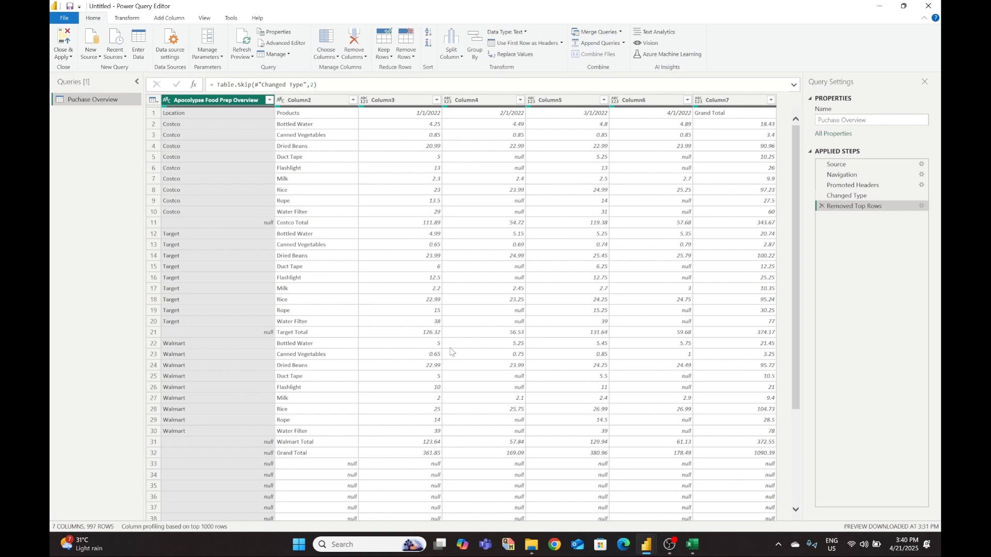
- Remove Column7 so the table keeps six columns and 997 rows
right_click(732, 101)
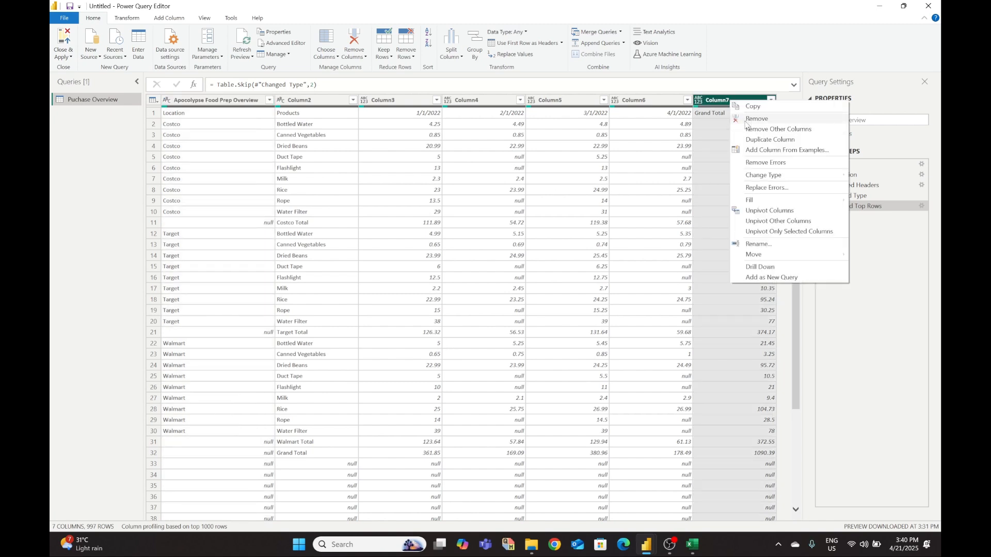
click(663, 157)
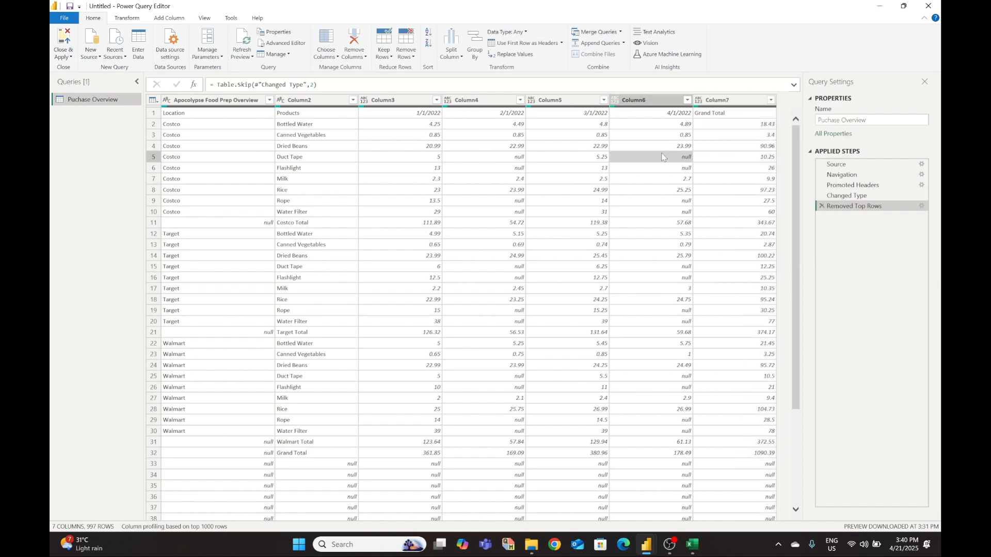
right_click(715, 102)
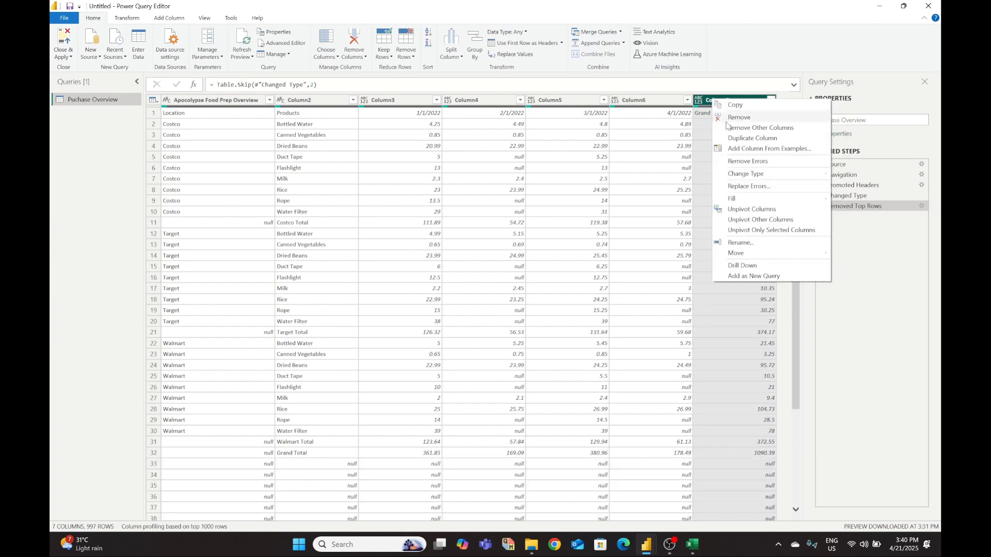
click(726, 118)
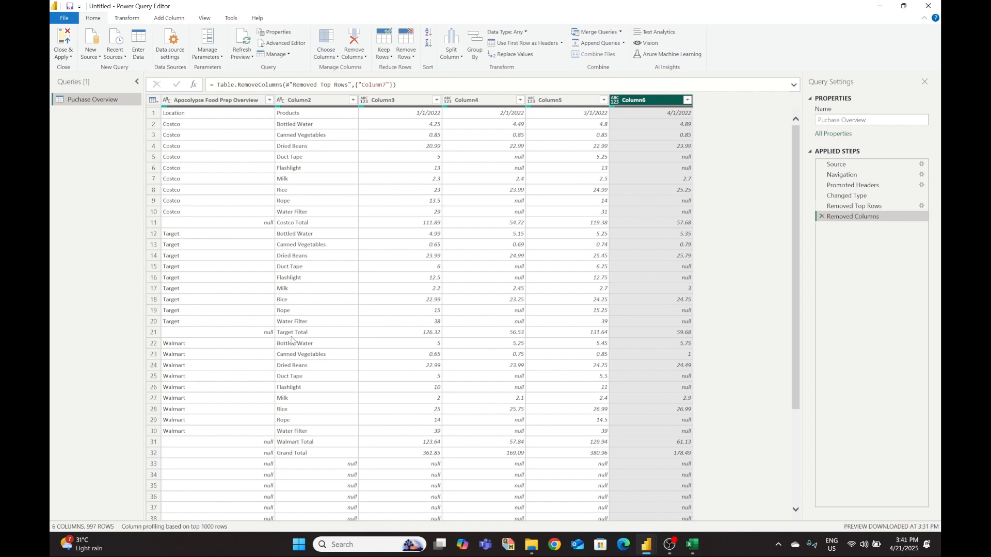
scroll(296, 338, down, 2)
scroll(301, 318, down, 2)
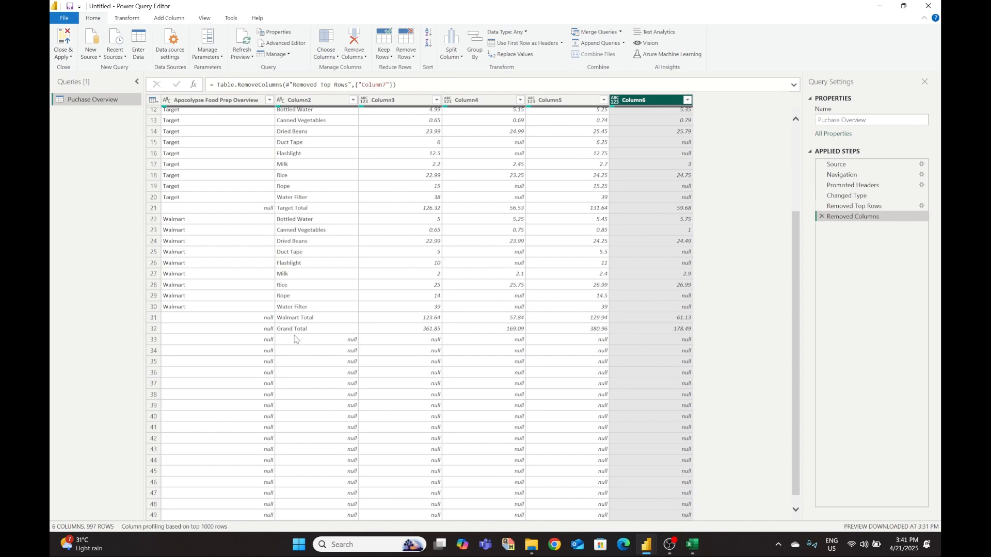
scroll(289, 323, up, 4)
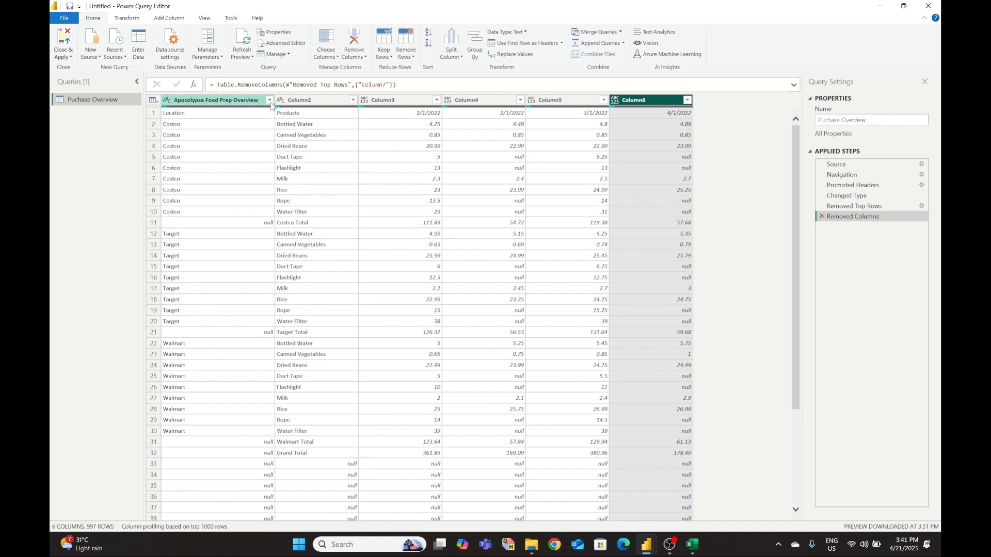
click(269, 101)
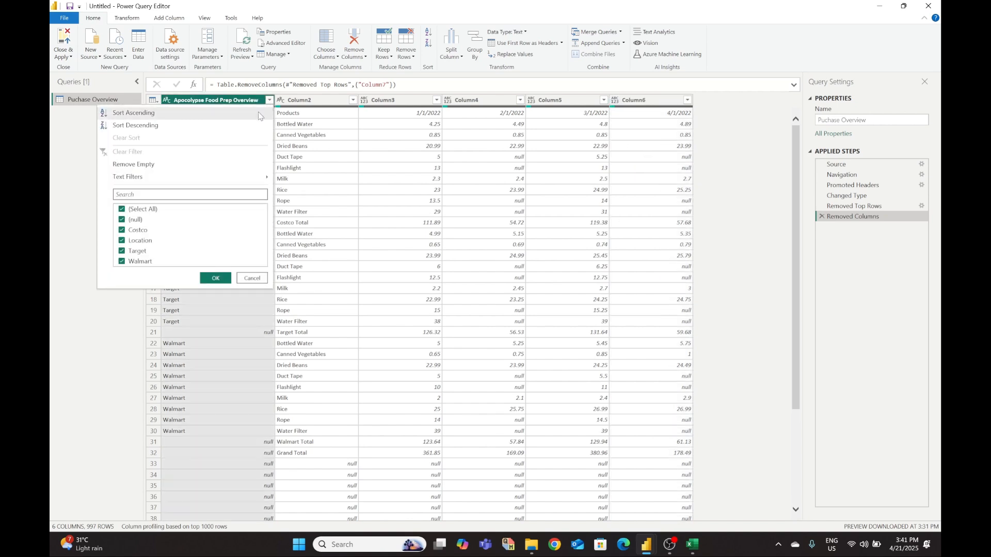
click(205, 165)
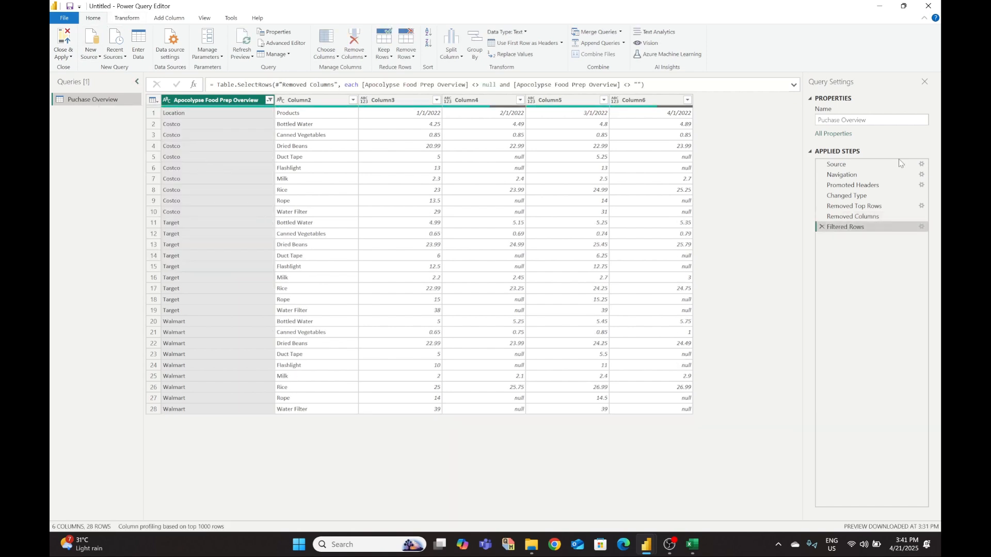
click(821, 227)
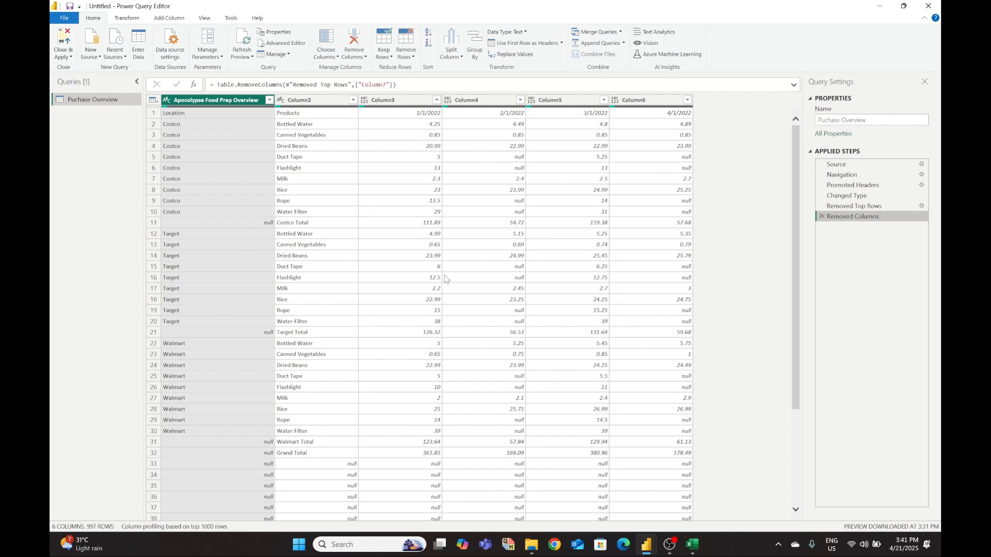
- Show the sort and filter dropdown of the Apocolypse Food Prep Overview column
scroll(446, 279, down, 12)
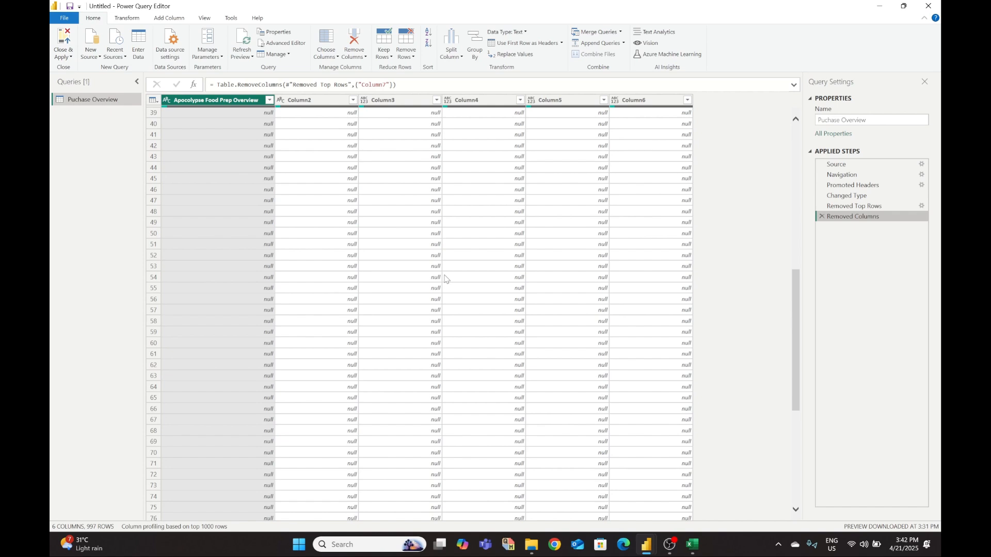
scroll(445, 279, up, 12)
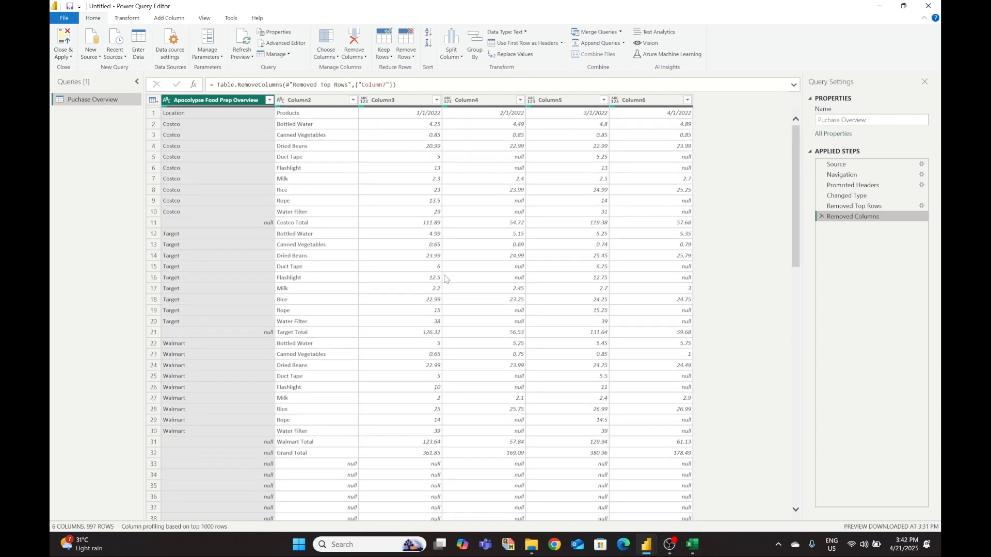
click(269, 99)
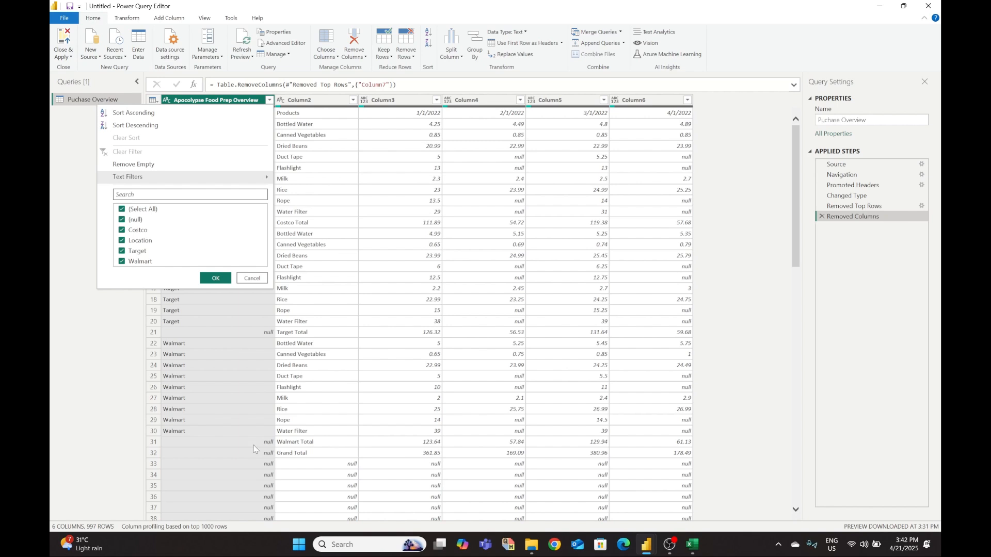
- Apply Remove Empty on the first column, dropping null and total rows to leave 28 rows
click(240, 409)
scroll(245, 338, down, 3)
scroll(243, 333, up, 3)
click(251, 223)
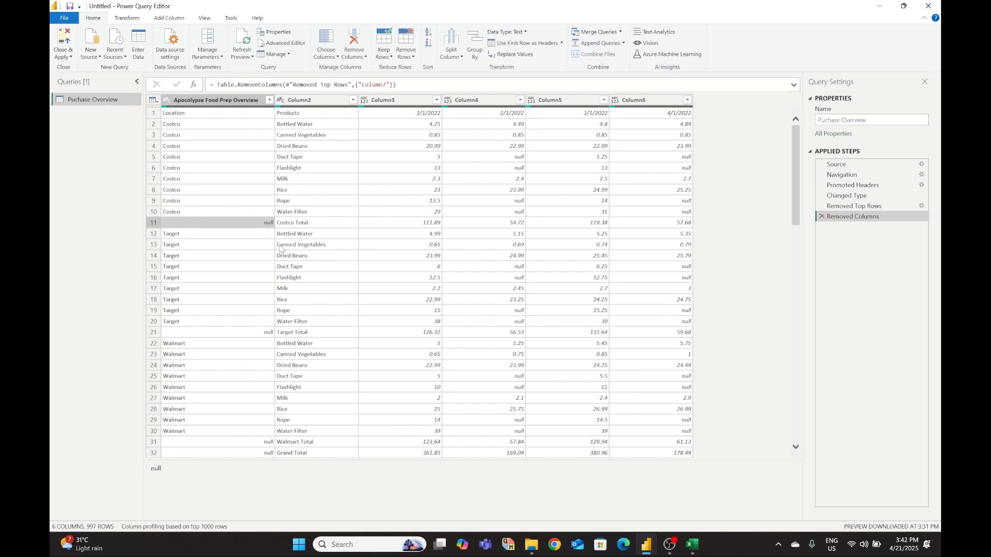
click(269, 100)
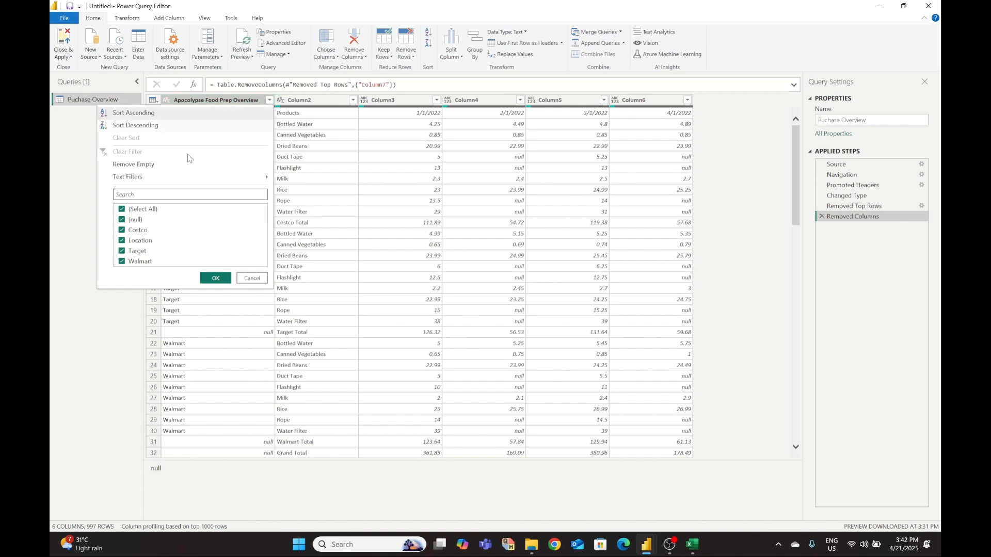
click(139, 164)
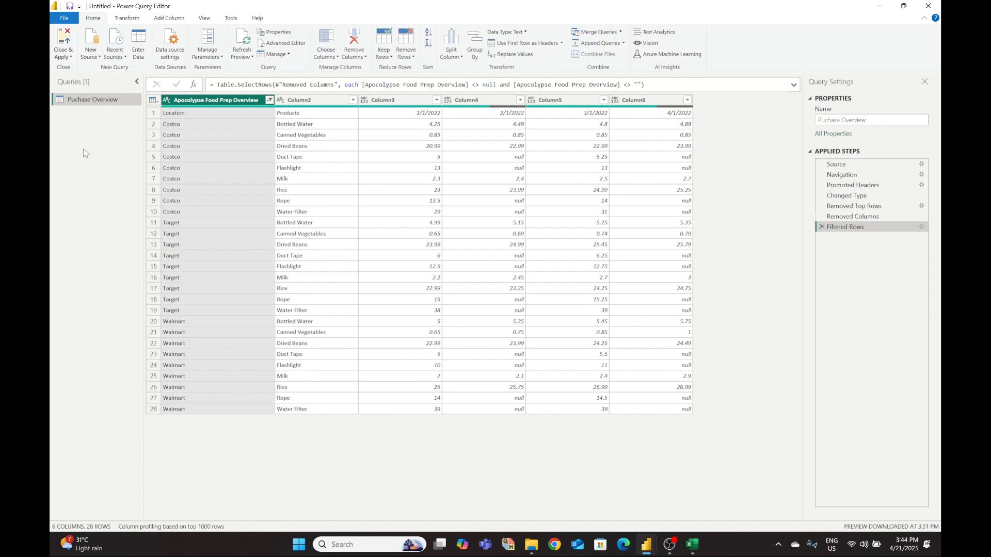
click(133, 18)
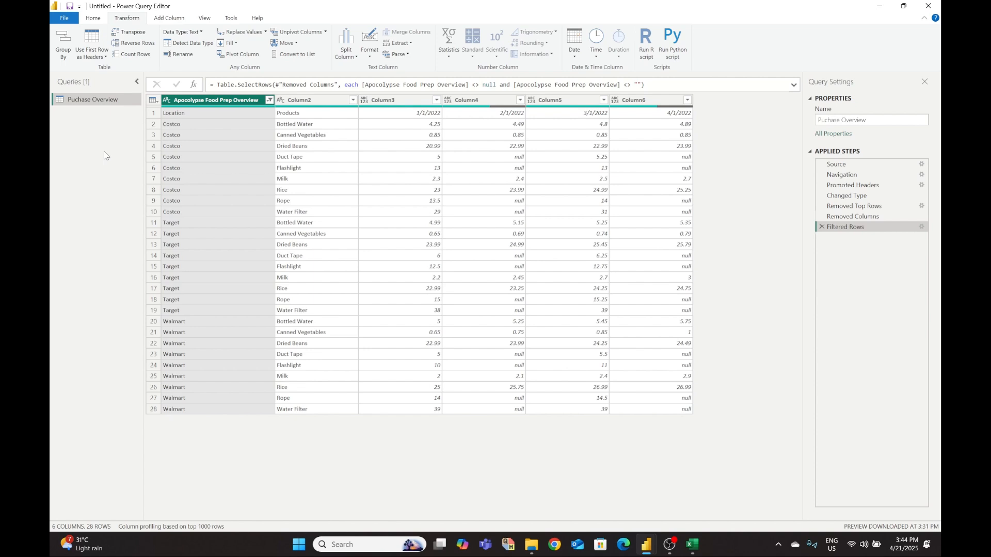
- Promote the first row to headers, leaving 27 rows, and bring up the Excel workbook
click(93, 44)
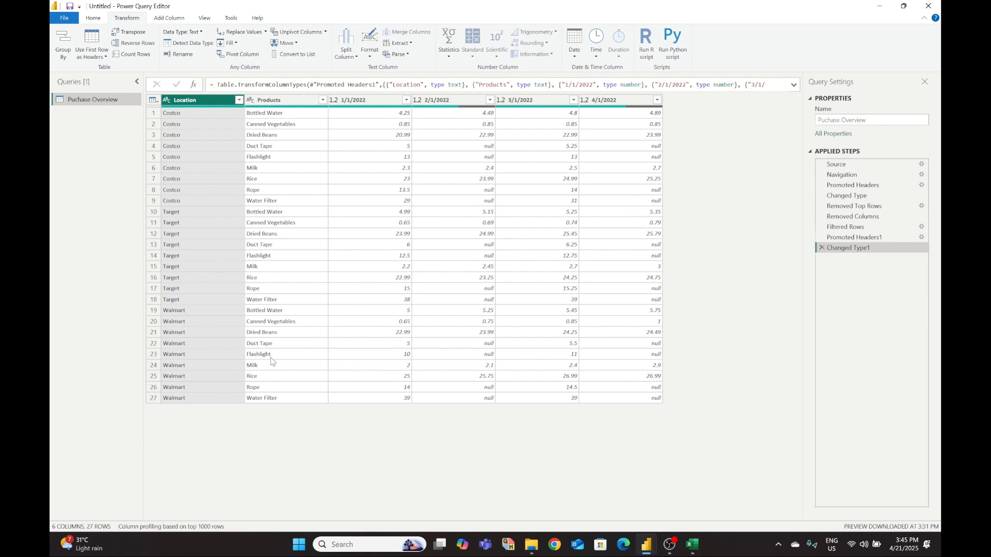
click(694, 546)
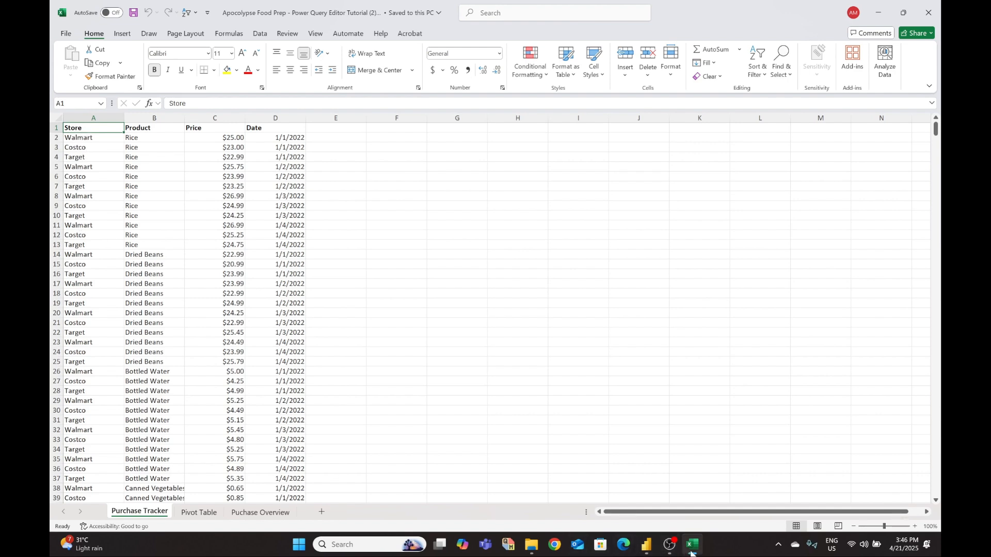
- Switch from Excel's Purchase Tracker sheet back to the Power Query Editor window
click(645, 546)
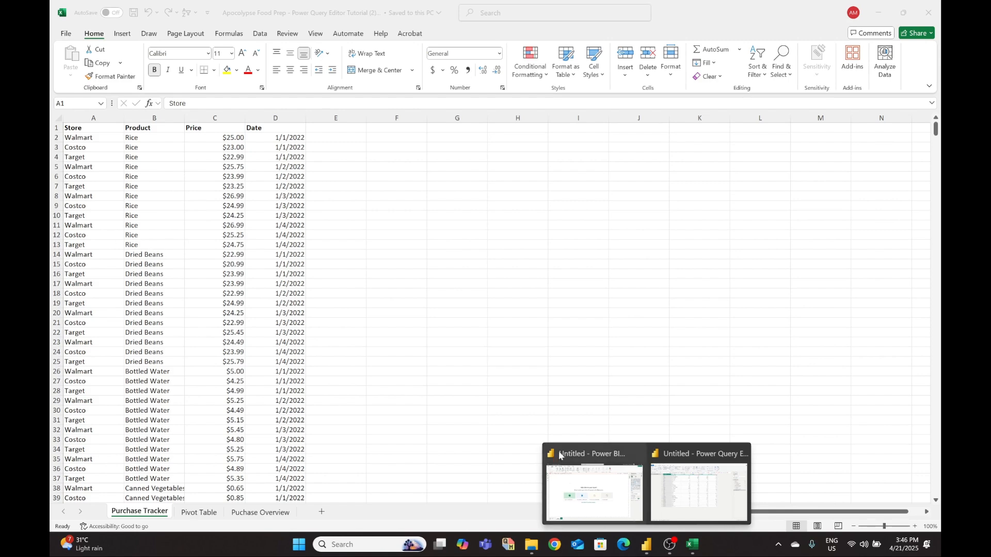
click(726, 497)
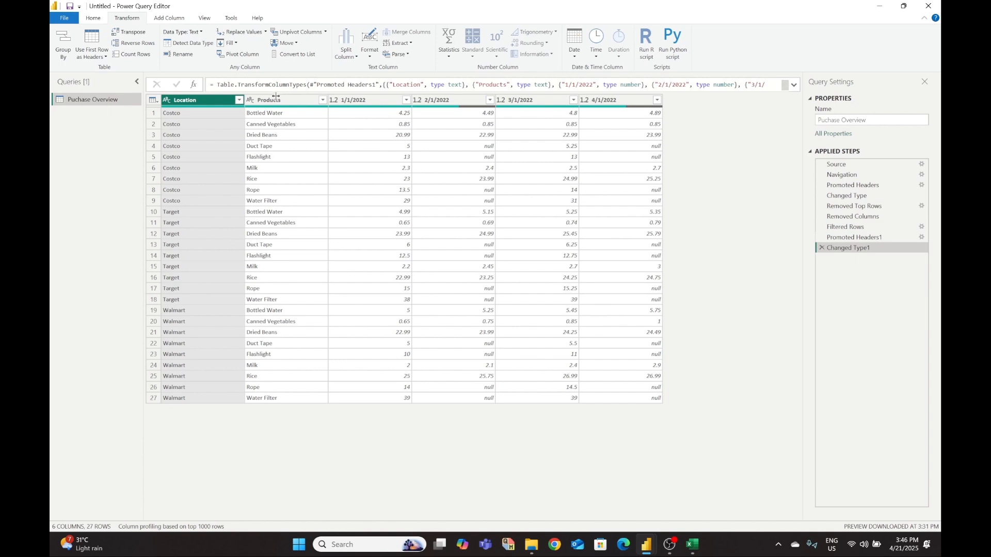
click(693, 551)
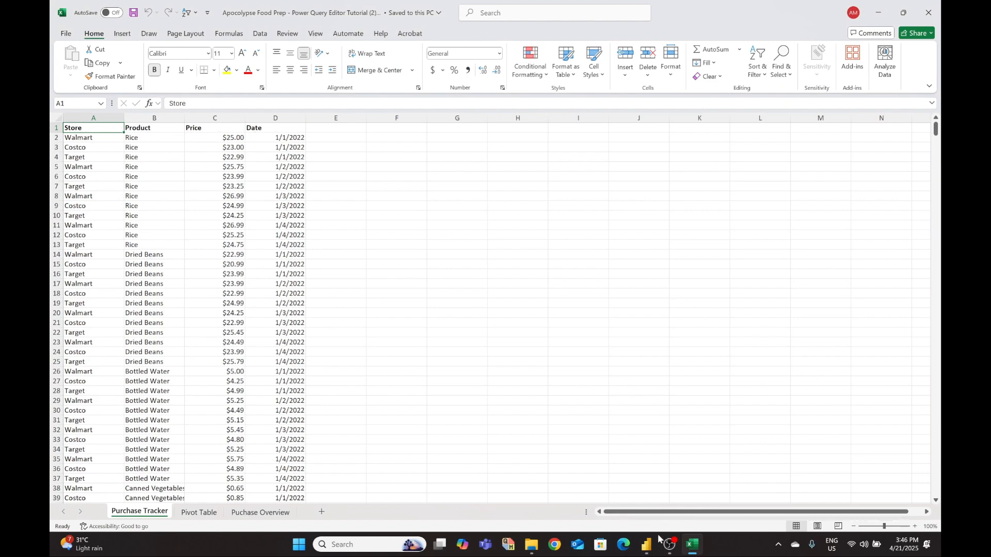
mouse_move(694, 550)
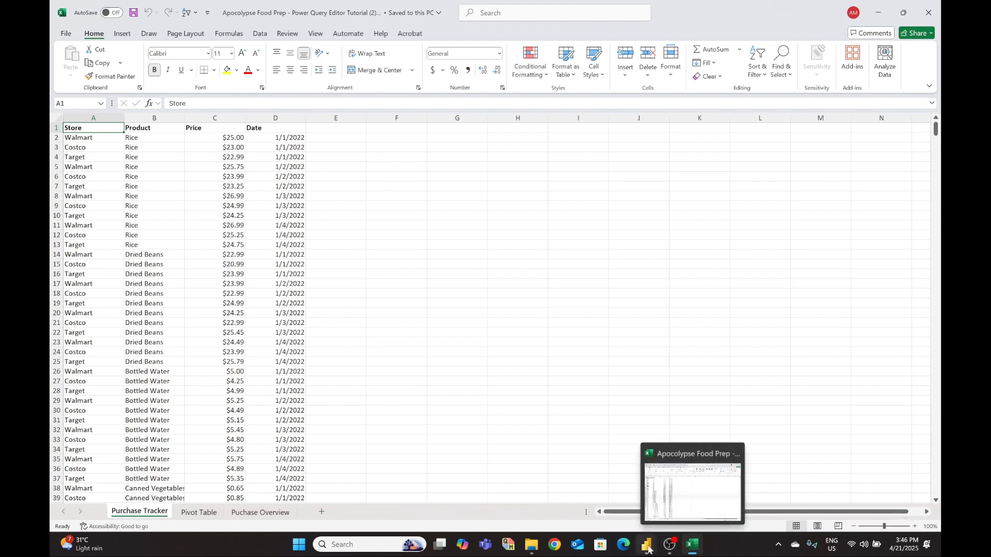
mouse_move(647, 546)
click(671, 479)
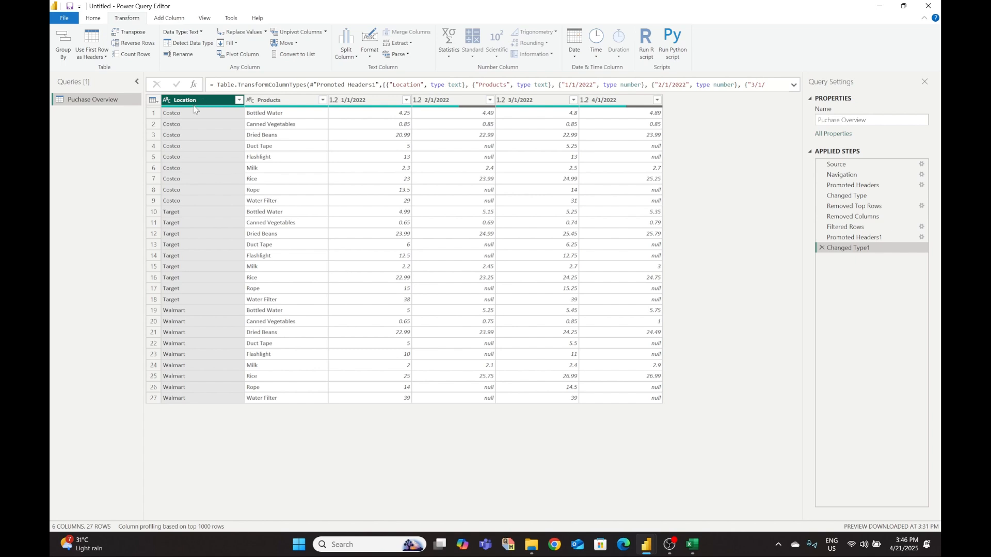
- Keep Location and Products fixed and unpivot the other columns into Attribute and Value
ctrl+click(297, 102)
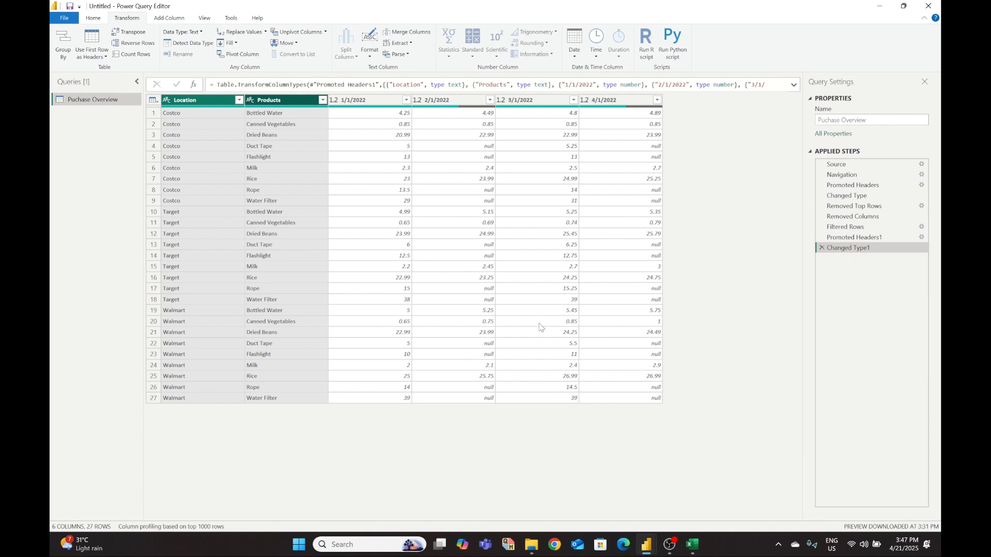
click(325, 33)
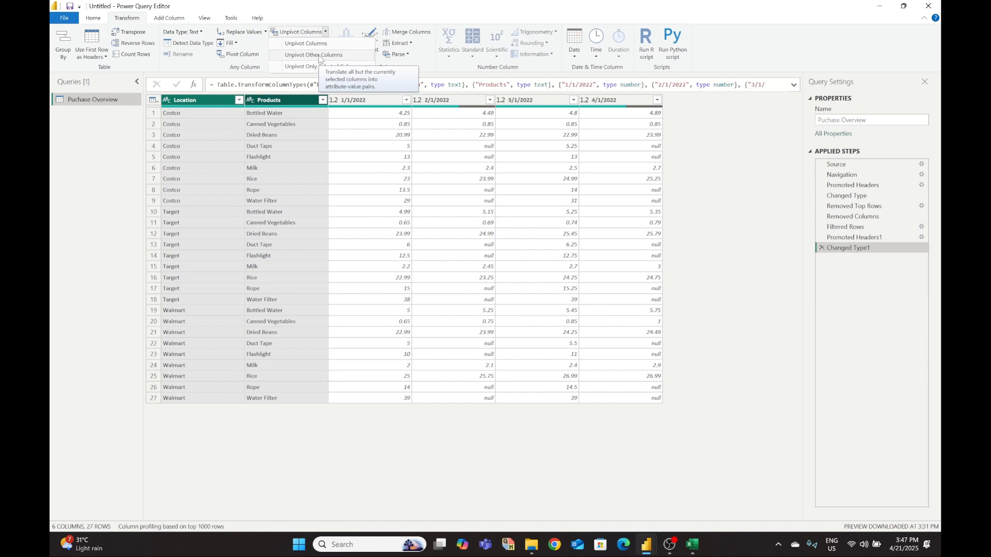
click(317, 55)
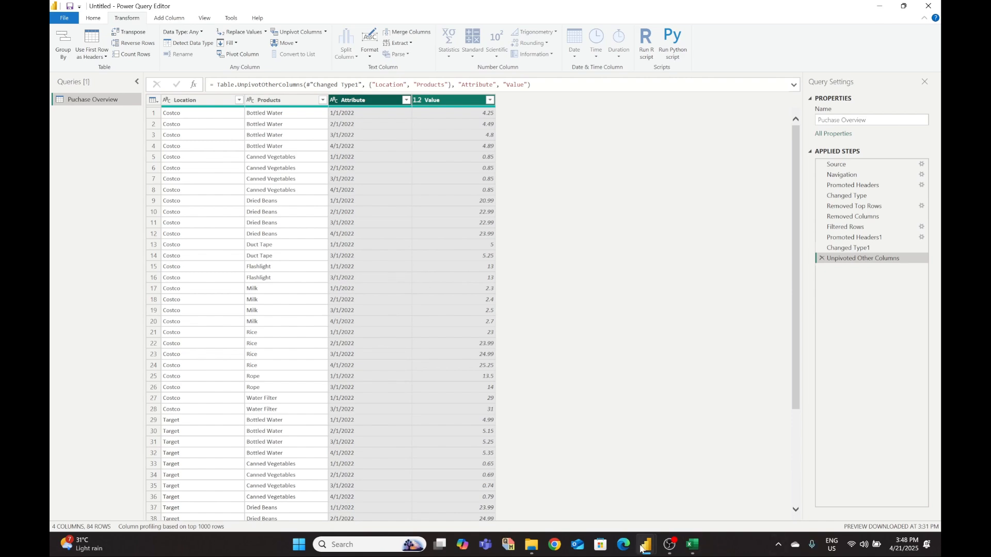
- Return to the Power Query Editor and drag the Value column ahead of Attribute
click(693, 547)
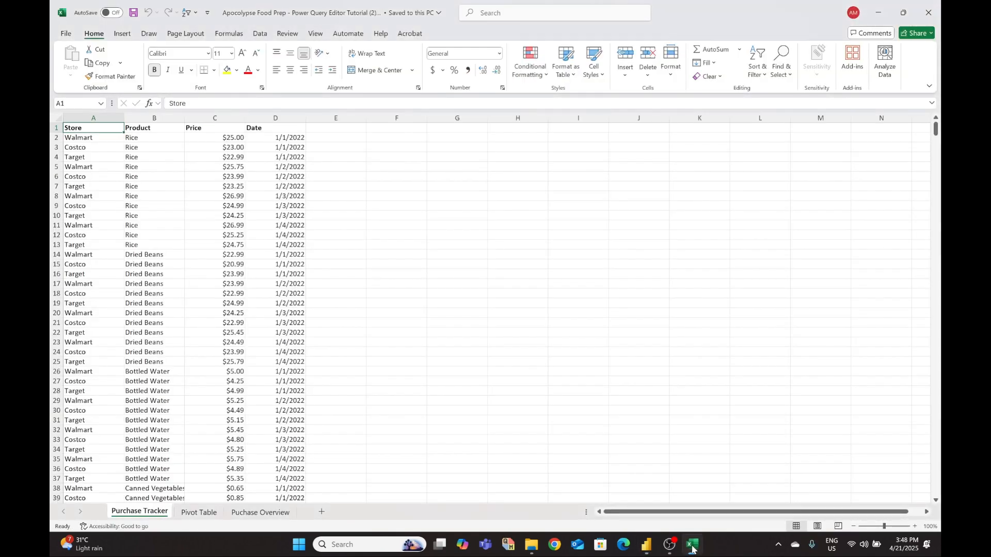
click(693, 548)
click(692, 548)
click(693, 548)
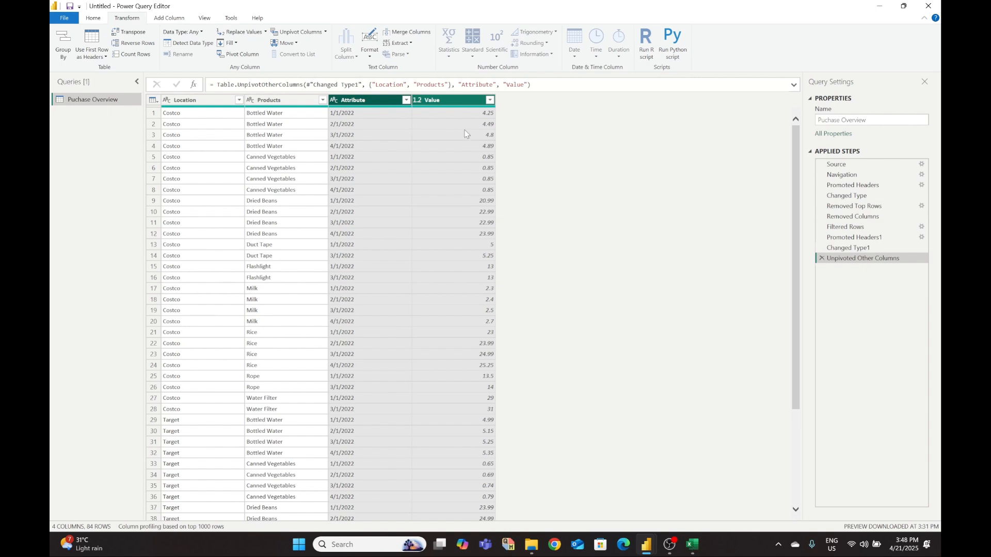
click(446, 109)
drag(448, 106, 361, 103)
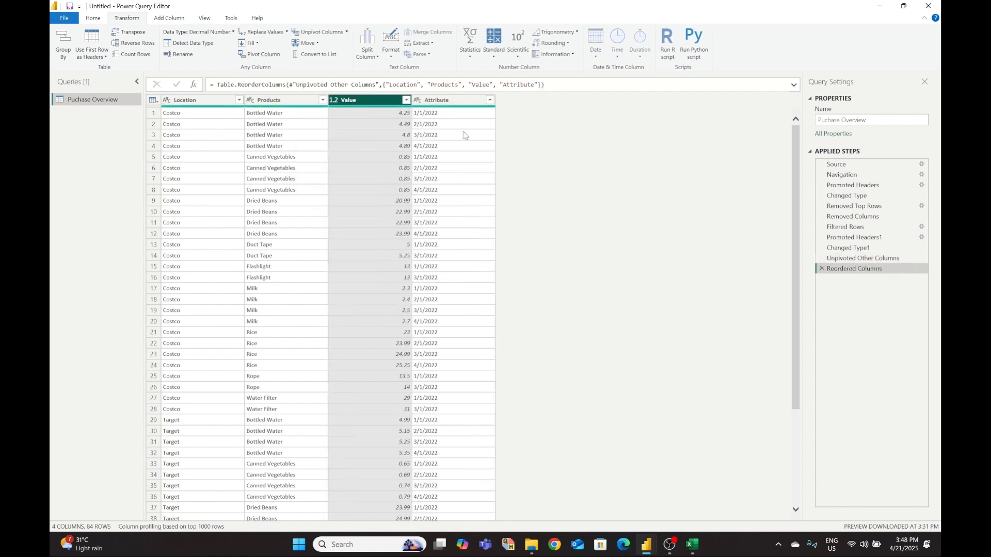
- Glance at Excel's Purchase Tracker data, then bring the Power Query Editor forward
click(692, 545)
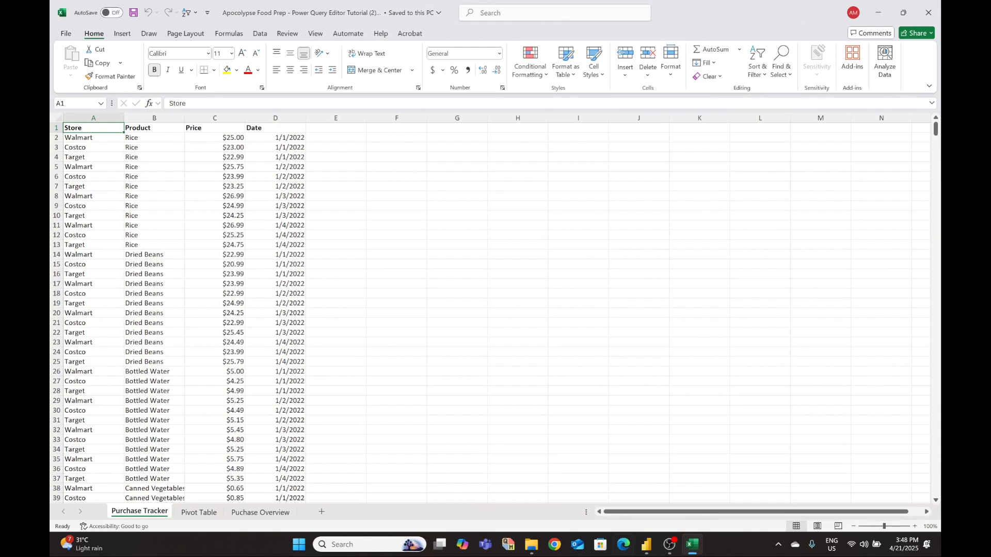
mouse_move(646, 545)
click(693, 499)
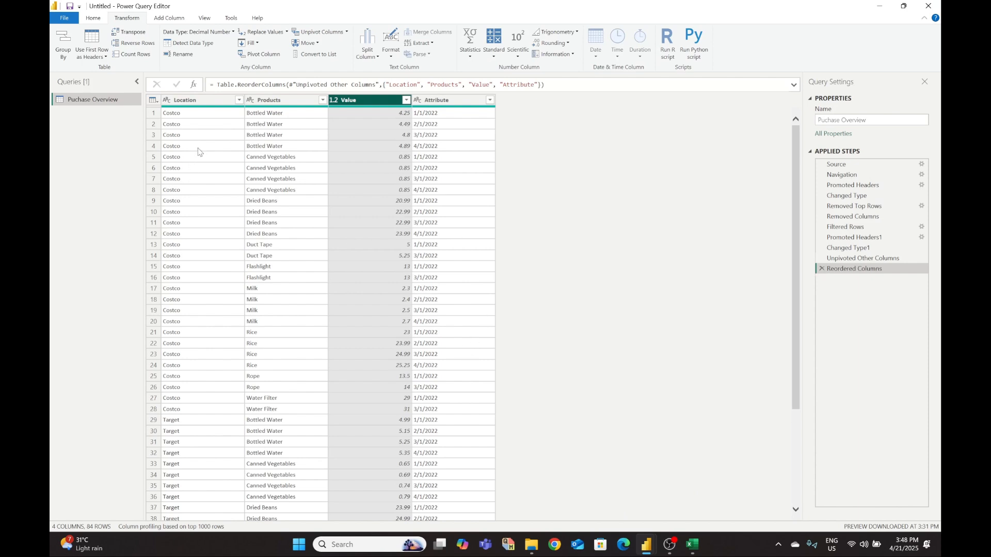
- Clear the query name, dismiss the empty-name errors, and name the query 'store'
click(192, 104)
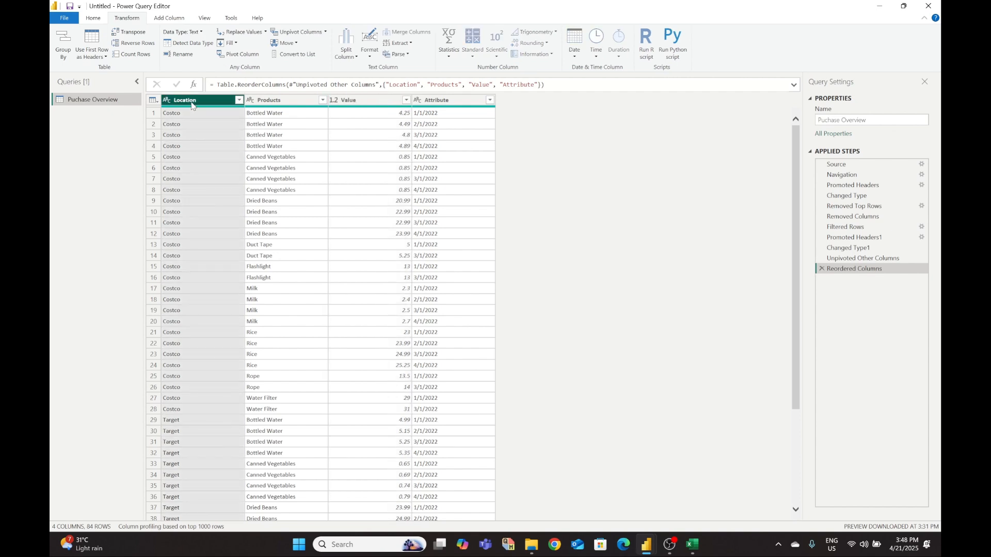
right_click(192, 104)
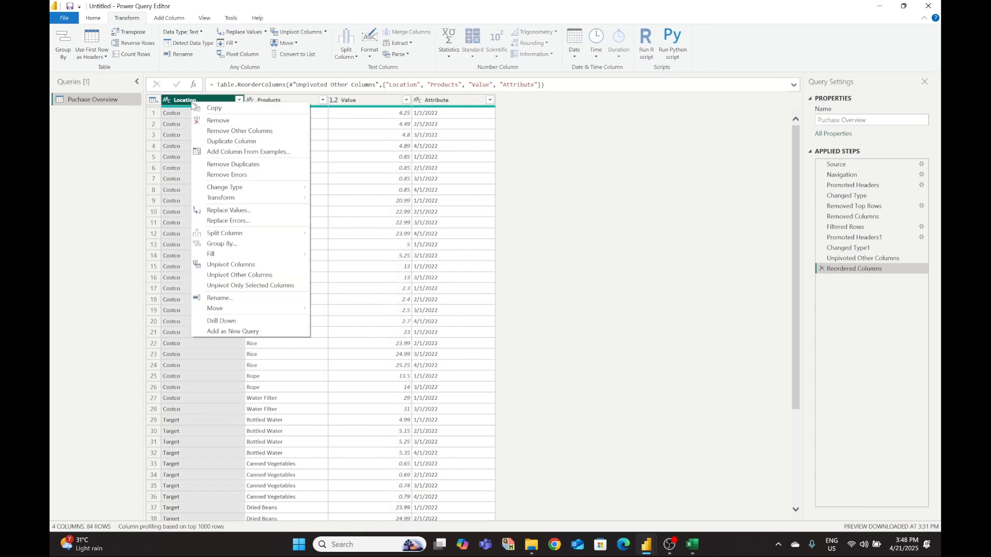
click(661, 308)
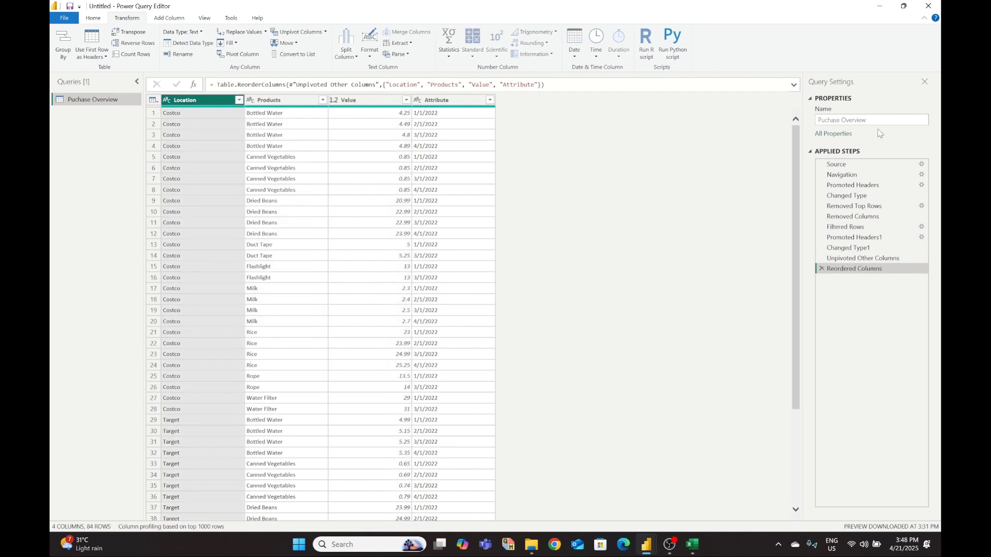
click(845, 121)
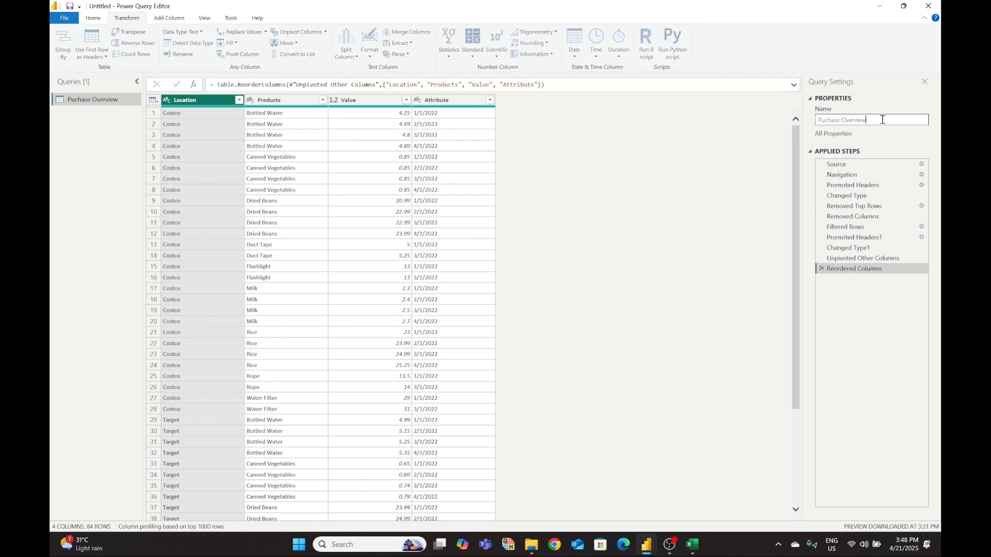
text(St)
key(BackSpace)
key(BackSpace)
key(BackSpace)
key(BackSpace)
key(BackSpace)
key(BackSpace)
key(BackSpace)
key(BackSpace)
key(BackSpace)
key(BackSpace)
key(BackSpace)
key(BackSpace)
key(BackSpace)
key(BackSpace)
key(BackSpace)
key(BackSpace)
key(BackSpace)
key(BackSpace)
key(BackSpace)
key(BackSpace)
click(657, 219)
click(597, 230)
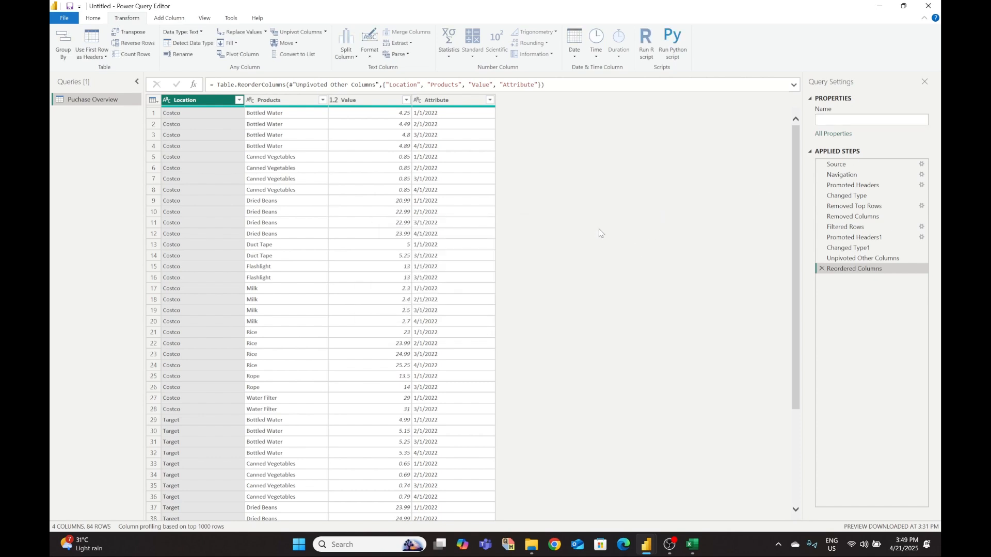
click(205, 103)
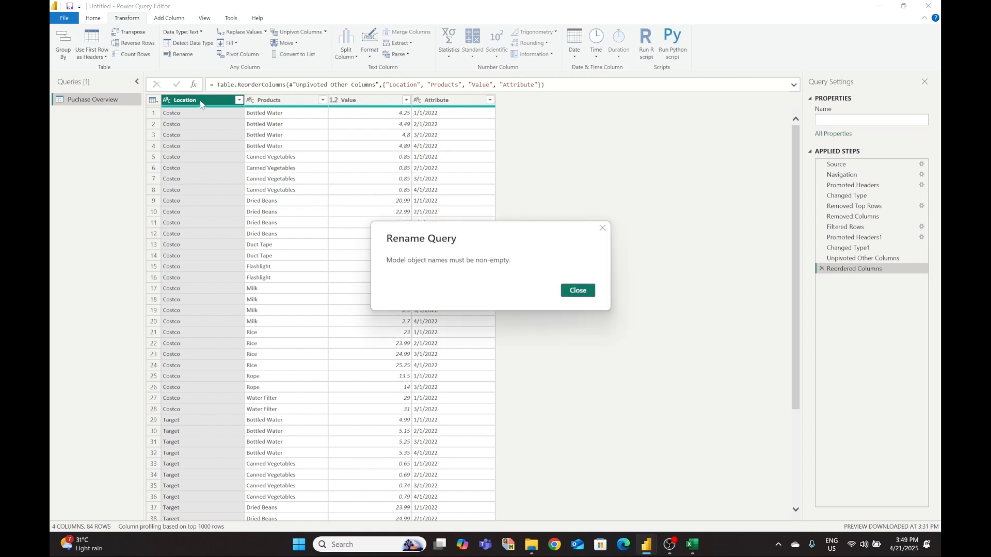
click(576, 291)
text(store)
click(664, 229)
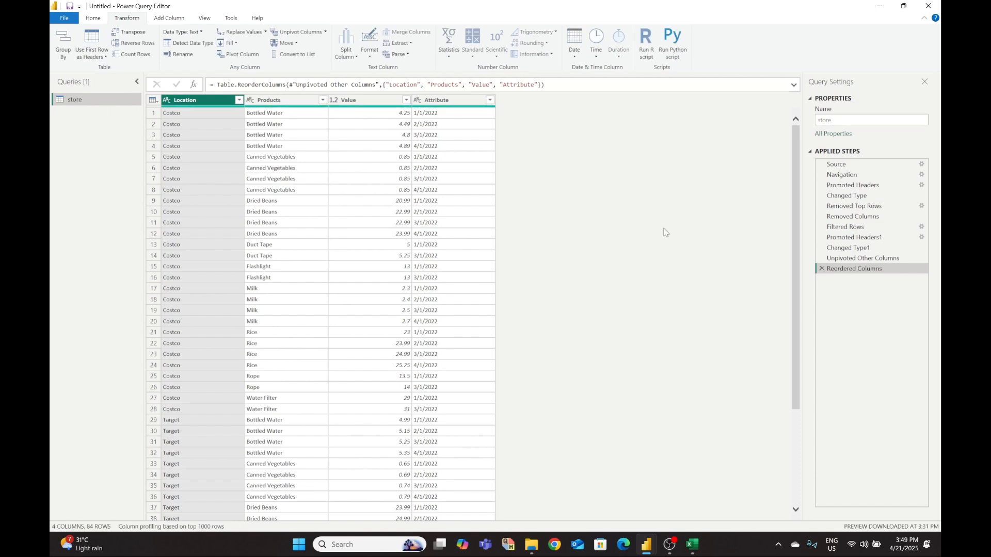
- Rename the query to 'Our' and redo the Value-before-Attribute column reorder
click(859, 122)
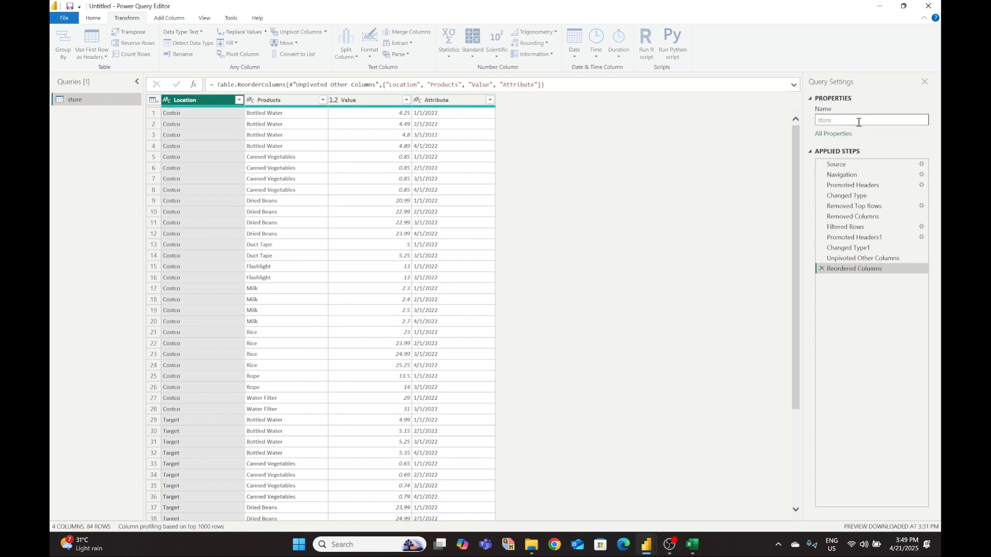
key(BackSpace)
key(BackSpace)
key(BackSpace)
key(BackSpace)
text(Our)
key(Return)
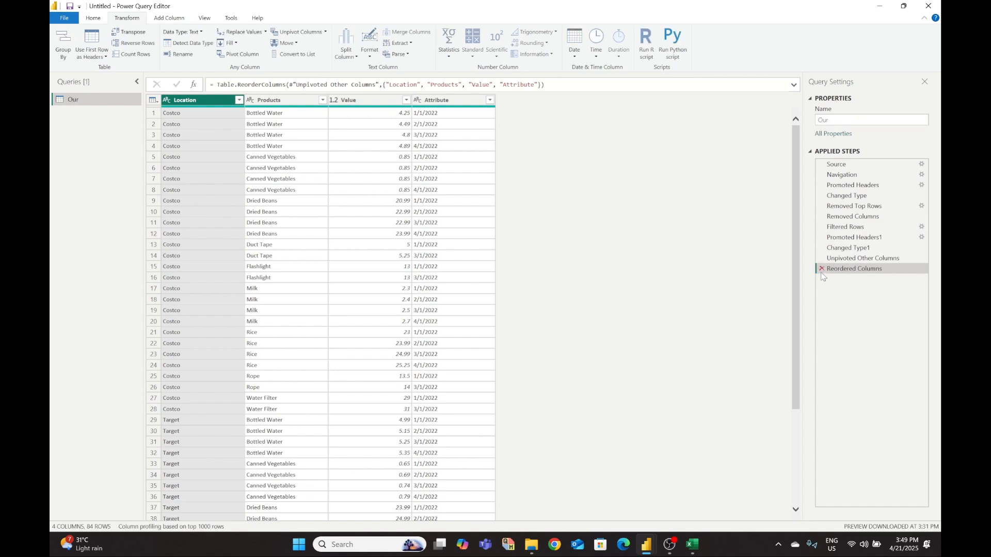
click(821, 269)
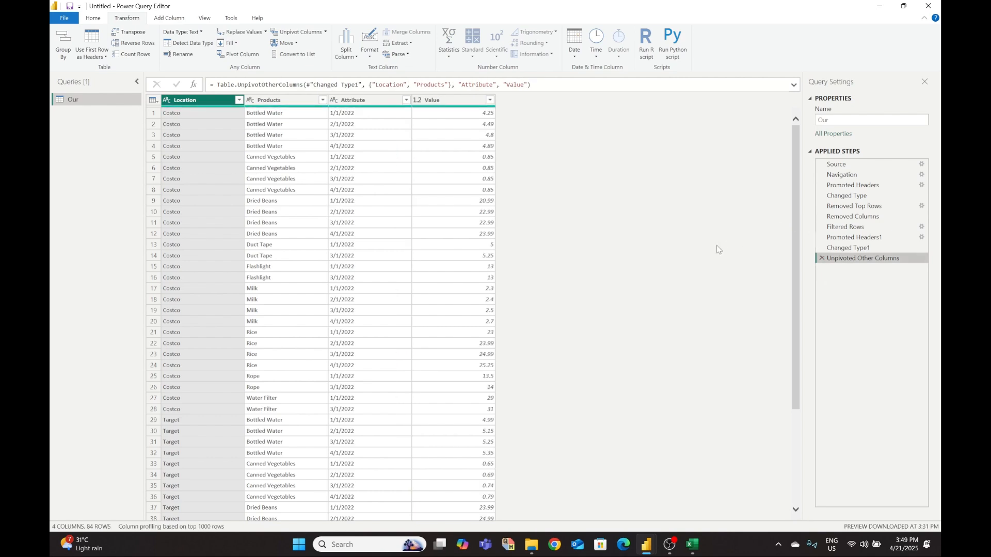
drag(433, 100, 369, 110)
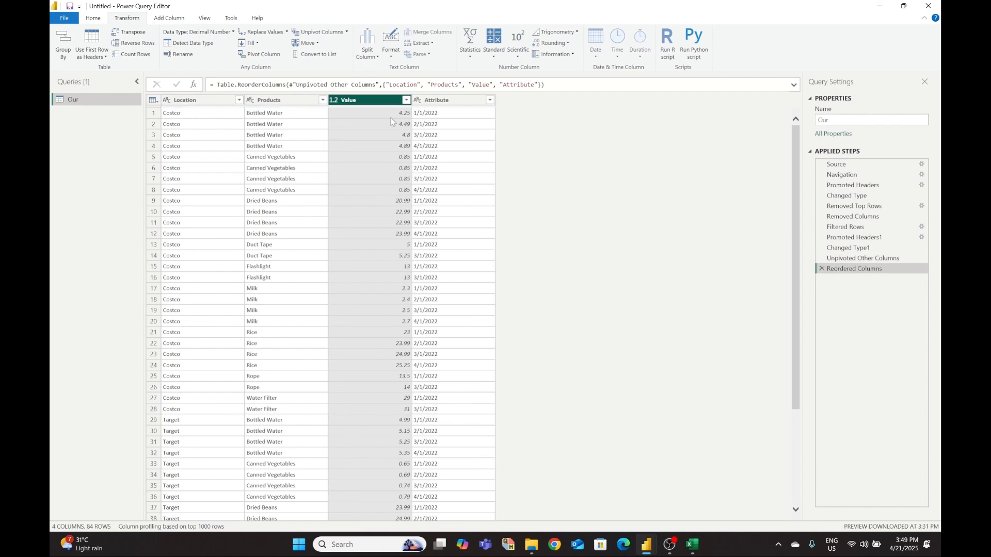
- Rename the query to Purchase Overview
click(842, 120)
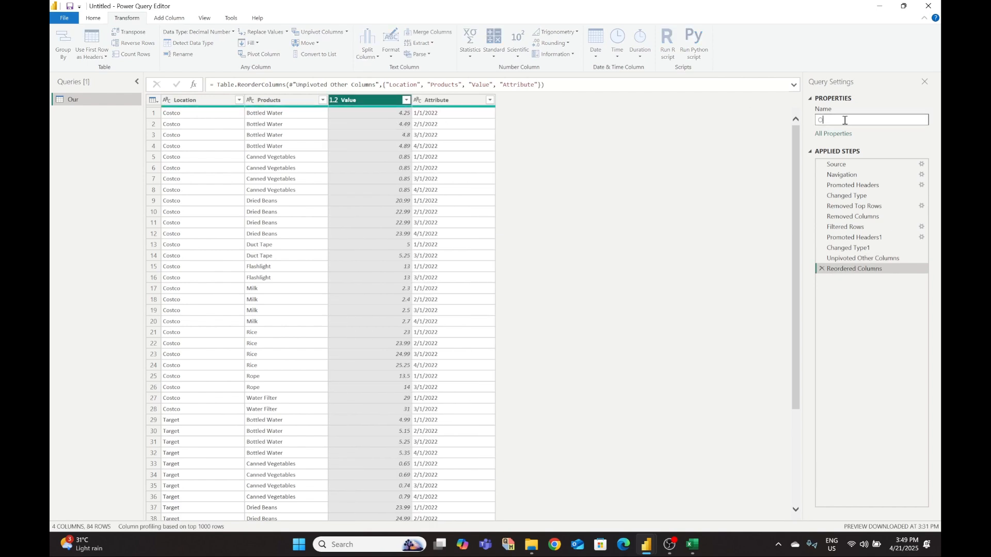
text(Purchase Overview)
key(Return)
- Rename the Location column to Store
right_click(192, 103)
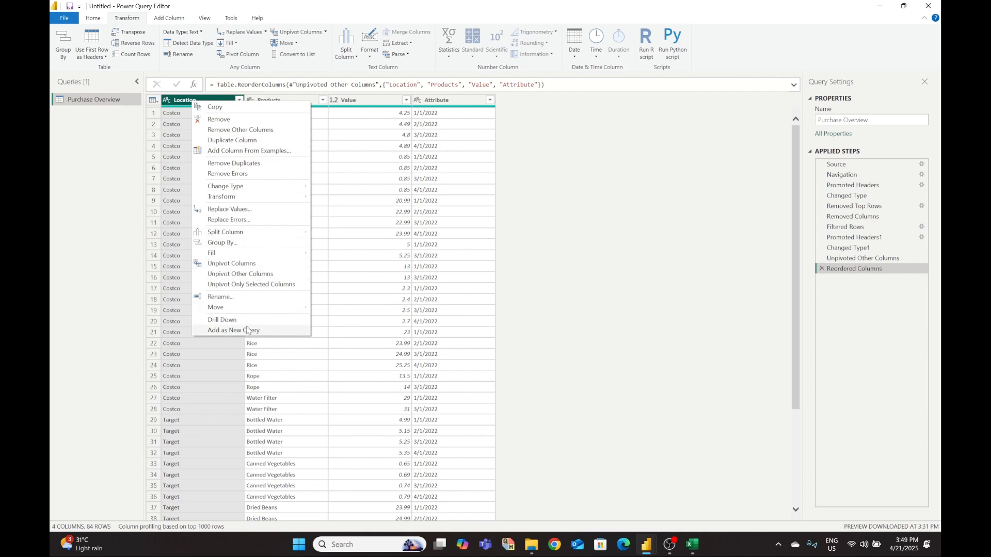
key(Escape)
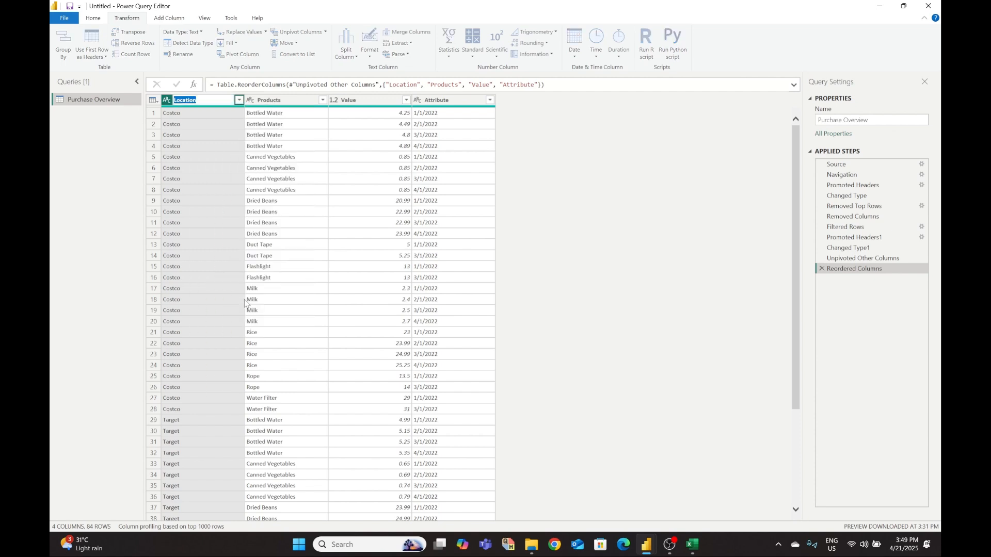
text(Store)
click(672, 218)
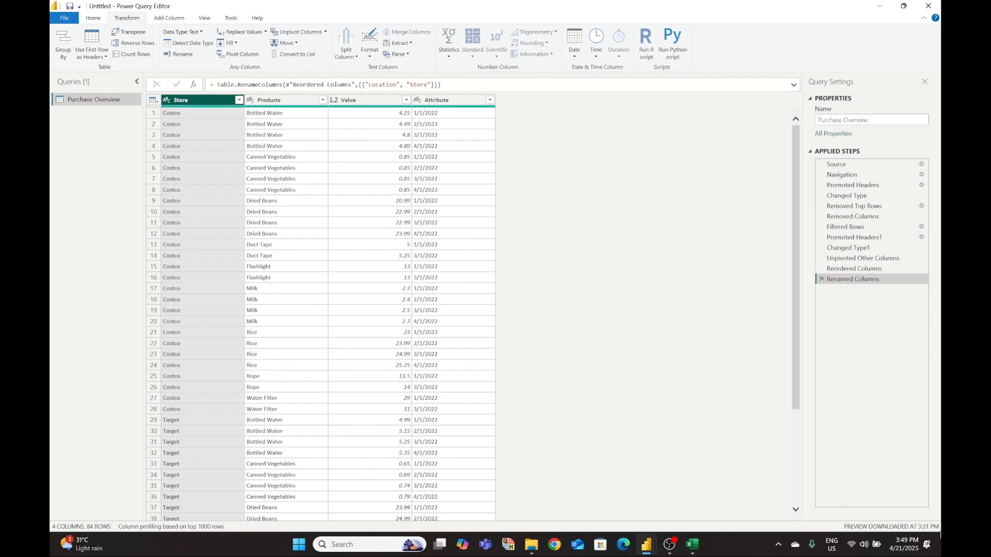
click(692, 547)
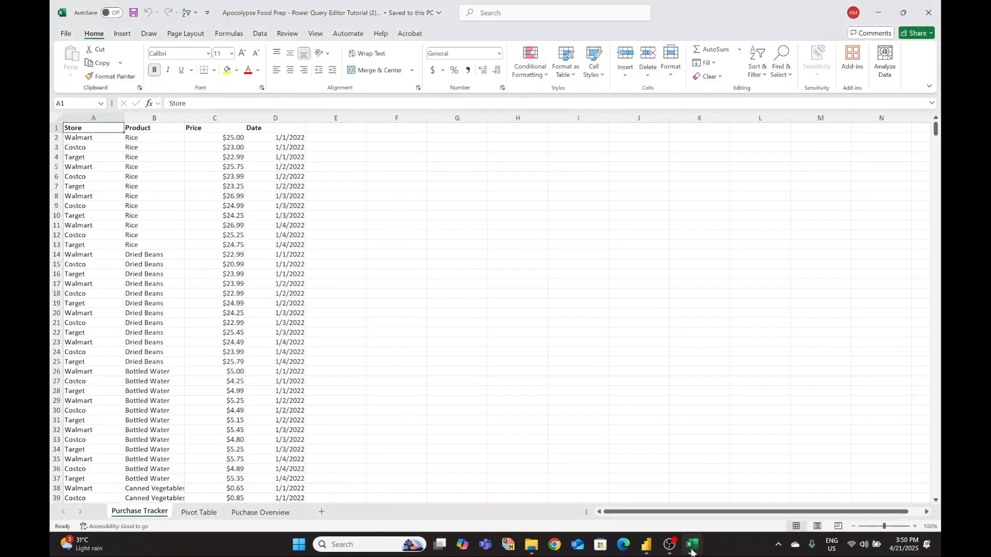
click(693, 551)
- Rename the Value column to Price
click(356, 102)
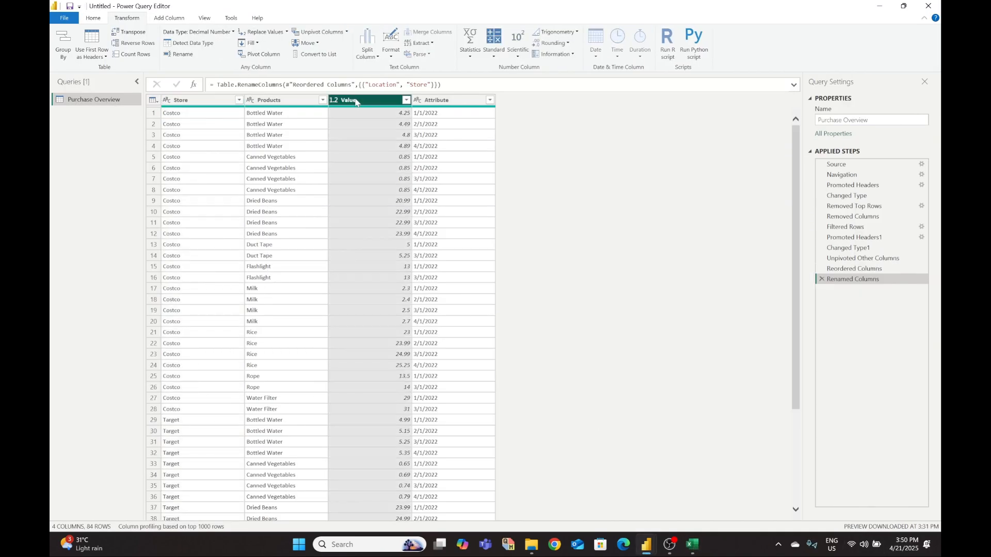
right_click(356, 102)
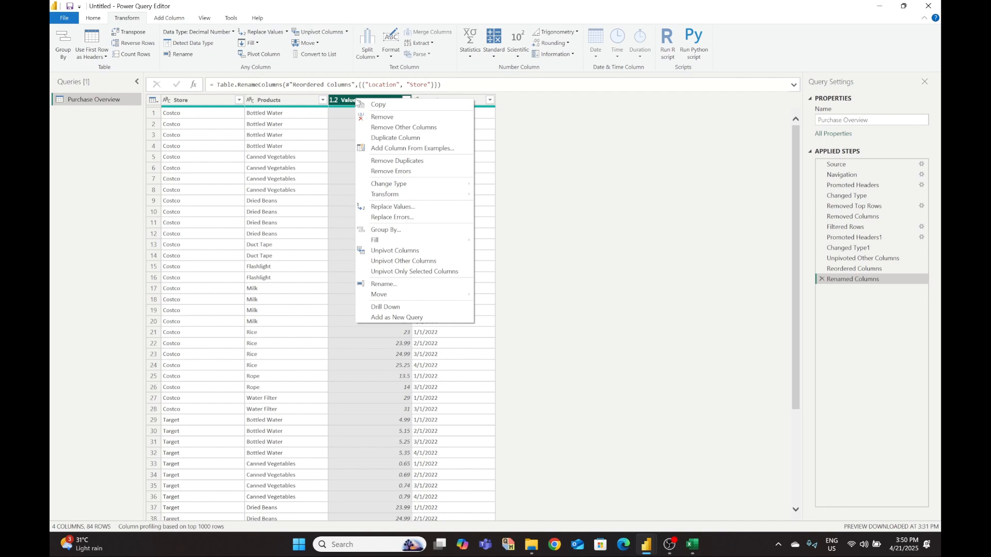
click(383, 284)
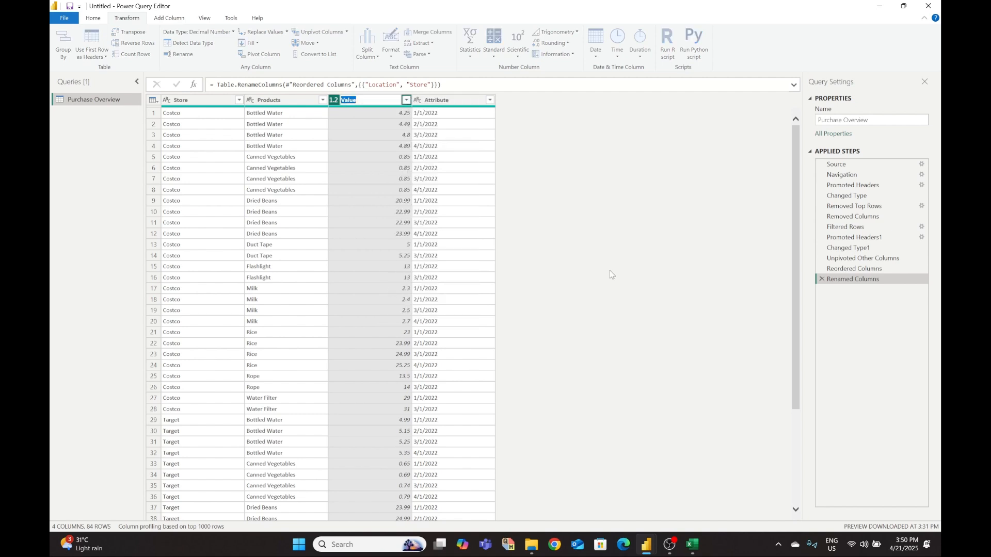
text(Price)
key(Return)
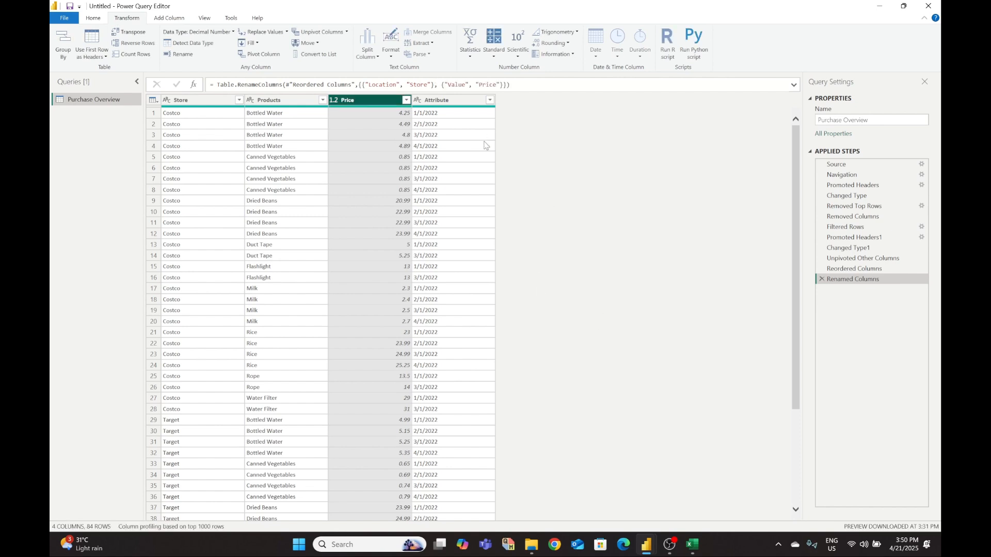
click(406, 101)
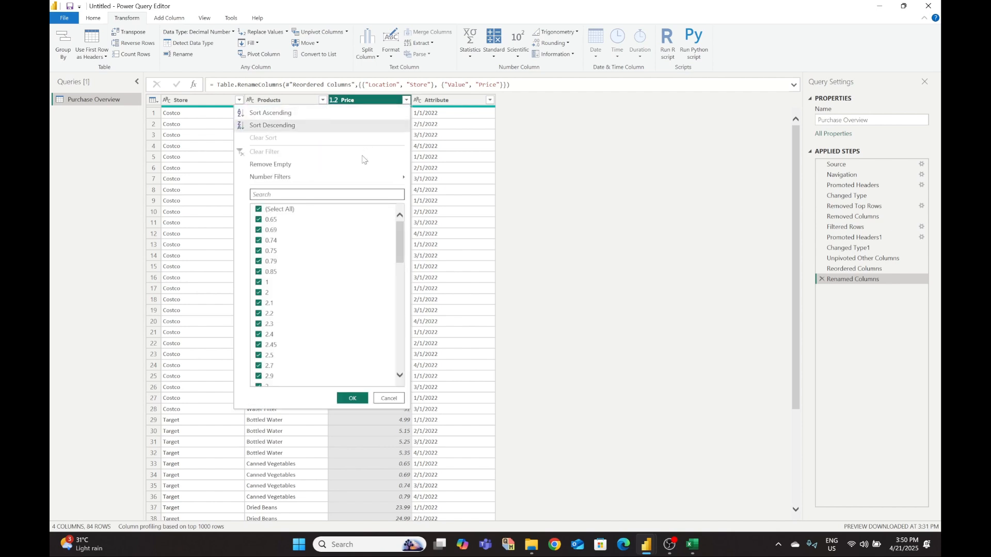
click(555, 160)
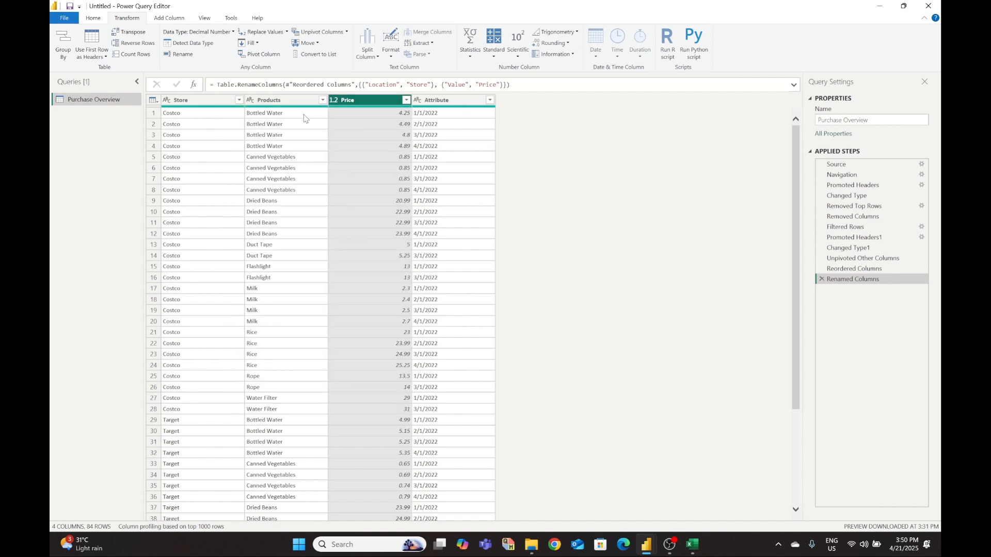
click(334, 100)
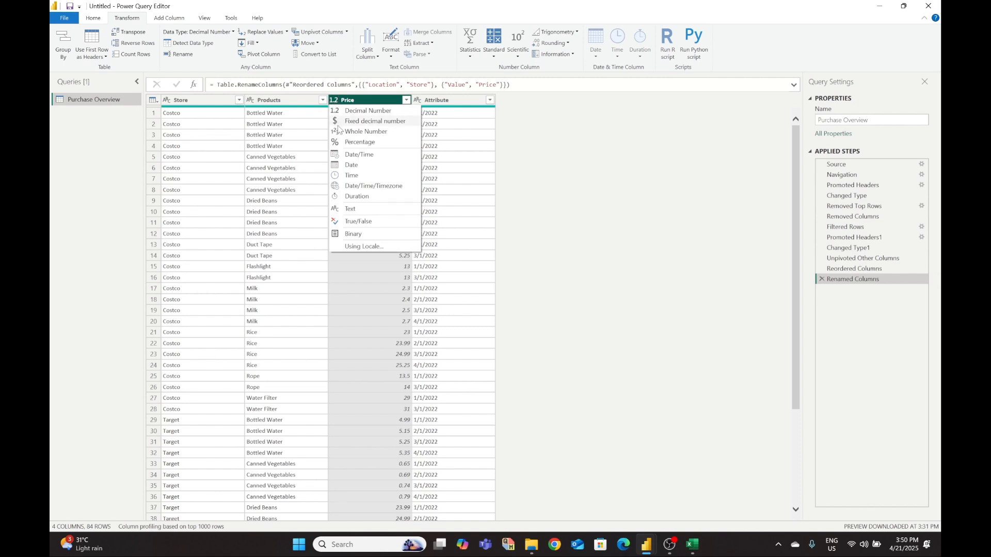
- Set Store and Products to Text and Price to Fixed decimal number
click(662, 165)
click(168, 101)
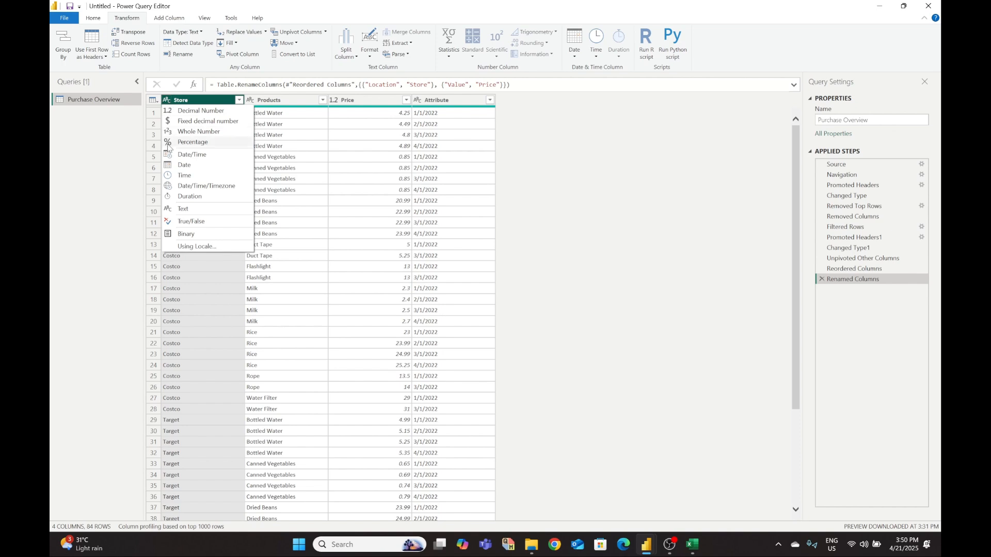
click(202, 209)
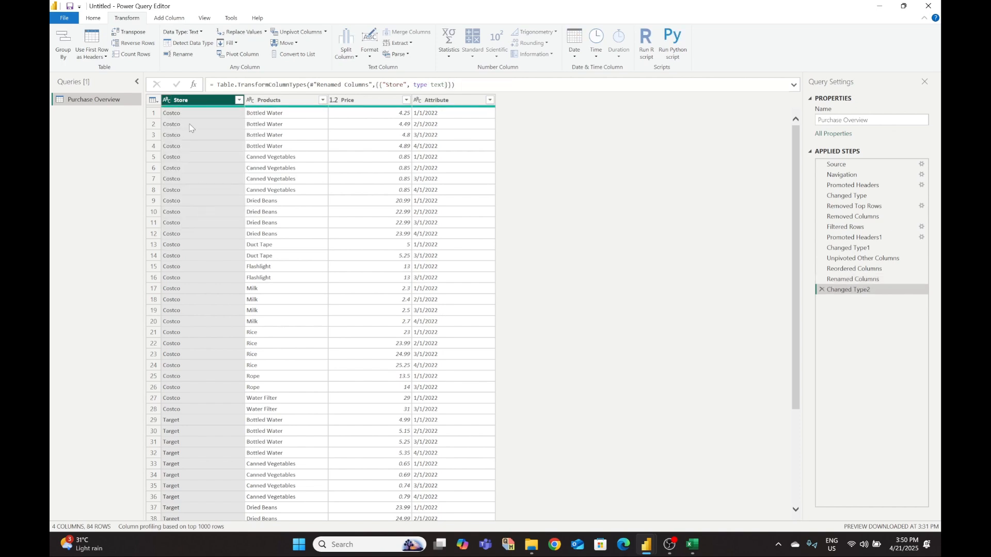
click(251, 101)
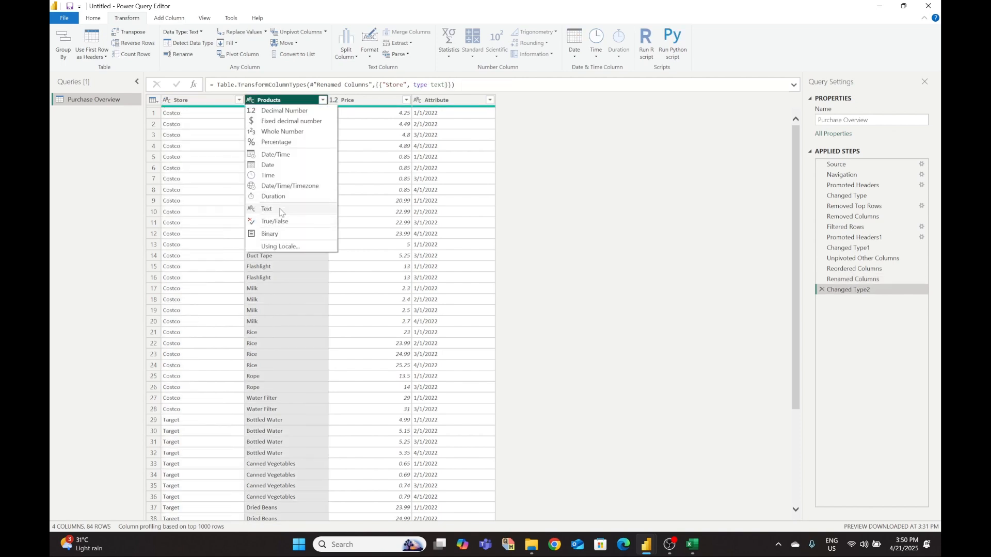
click(278, 209)
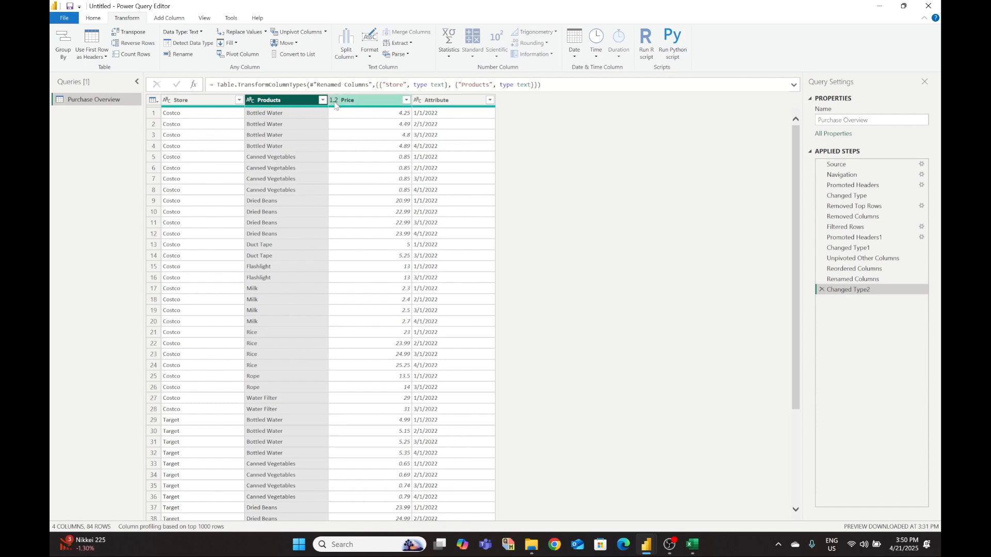
click(333, 100)
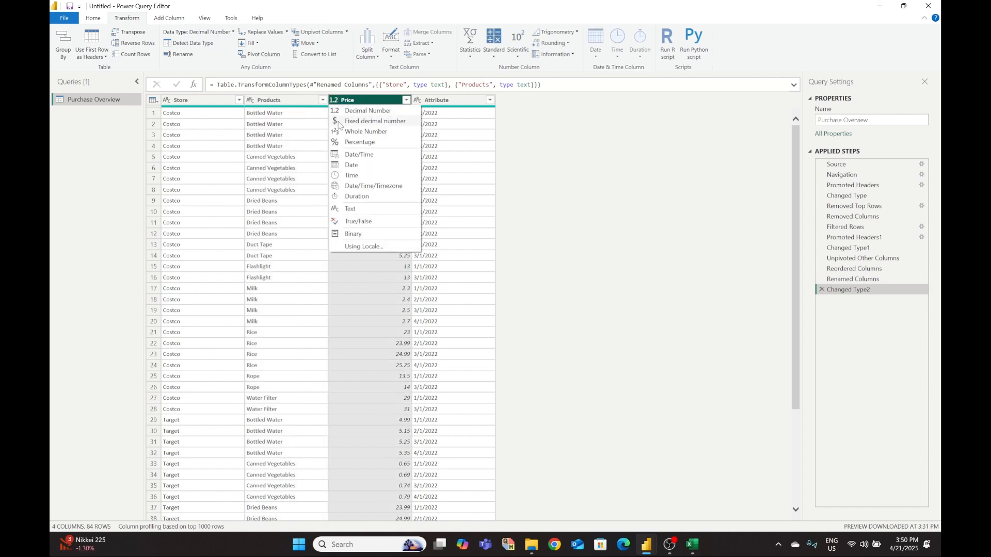
click(338, 122)
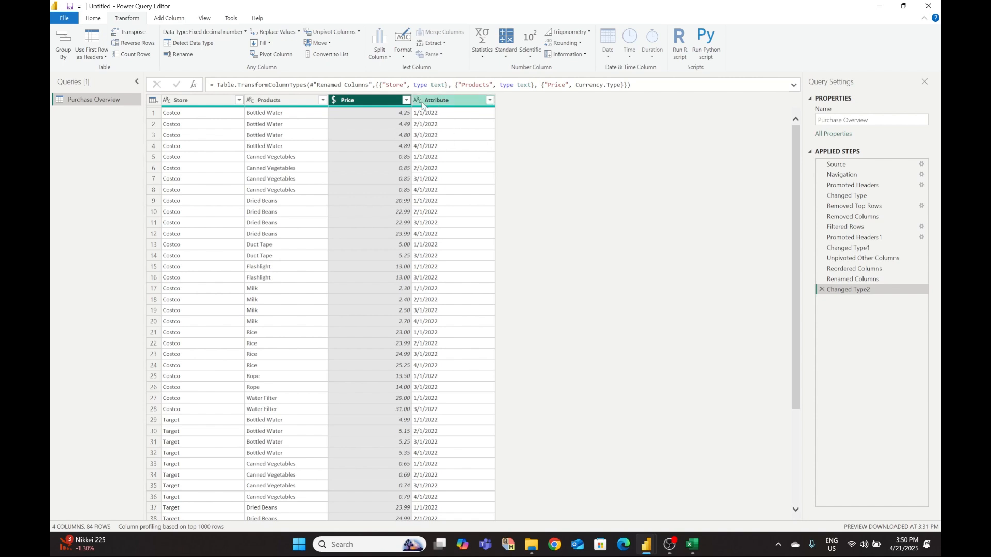
- Rename the Attribute column to 'Date' and set its data type to Date
right_click(435, 102)
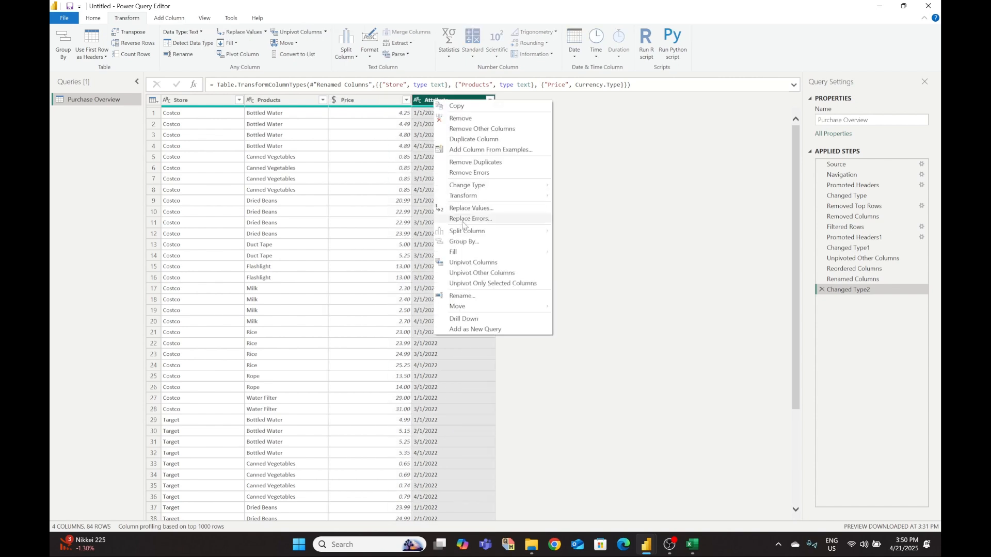
click(462, 297)
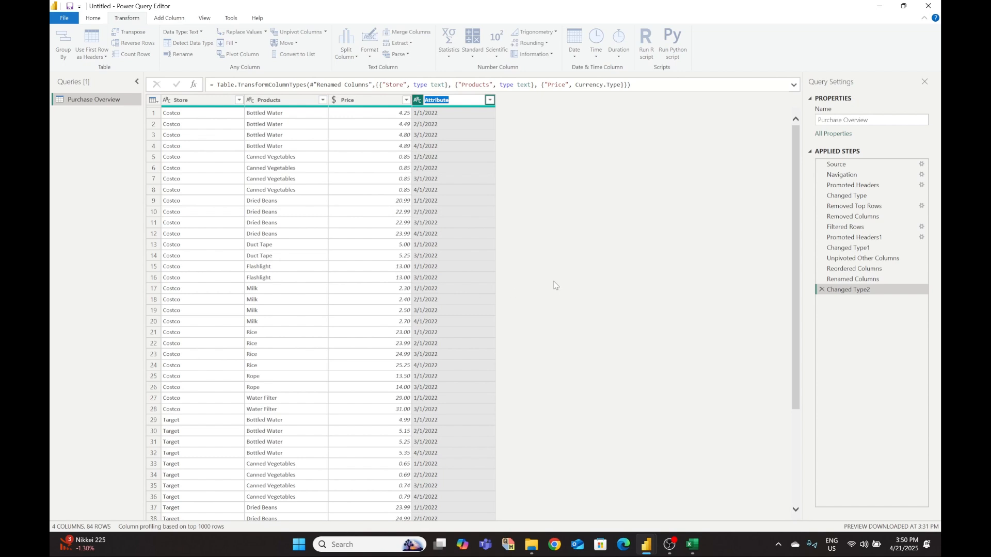
text(Date)
key(Return)
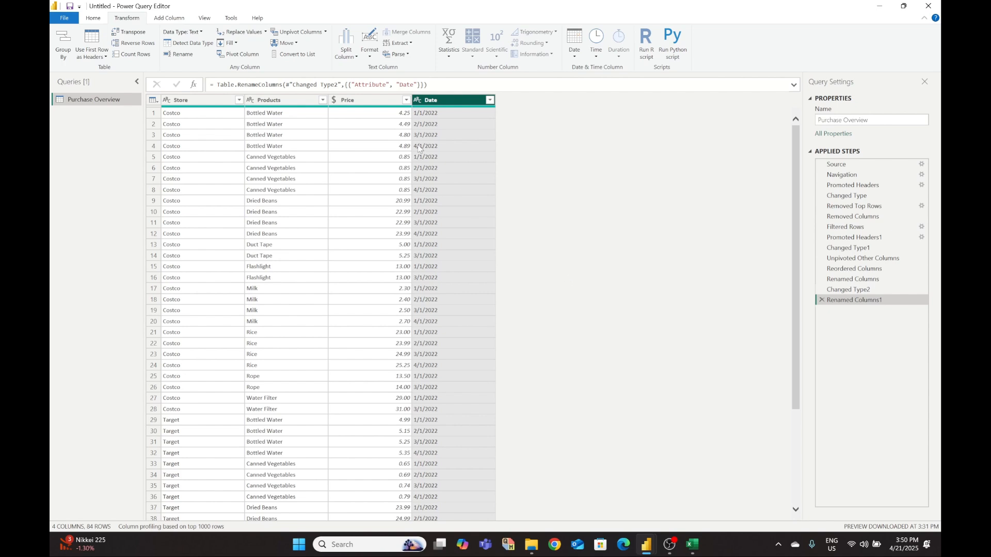
click(417, 100)
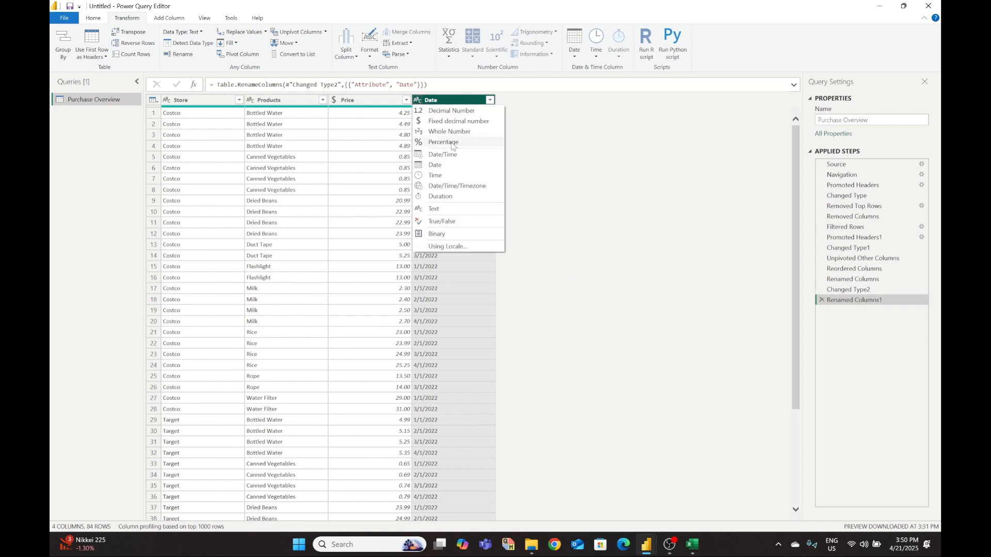
click(457, 165)
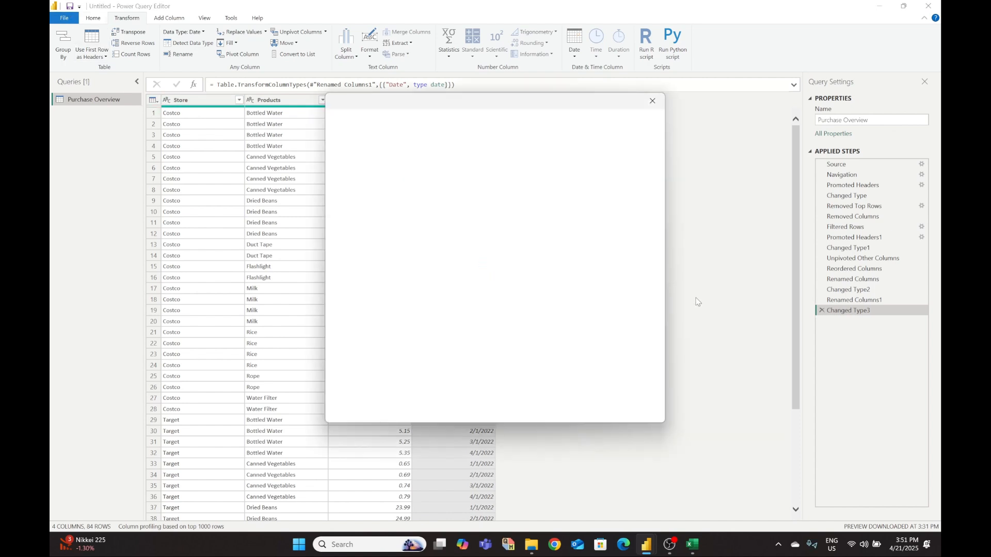
- Close the leftover sign-in popups and cancel the Save this file prompt
click(653, 105)
click(653, 104)
click(652, 105)
click(380, 9)
click(653, 105)
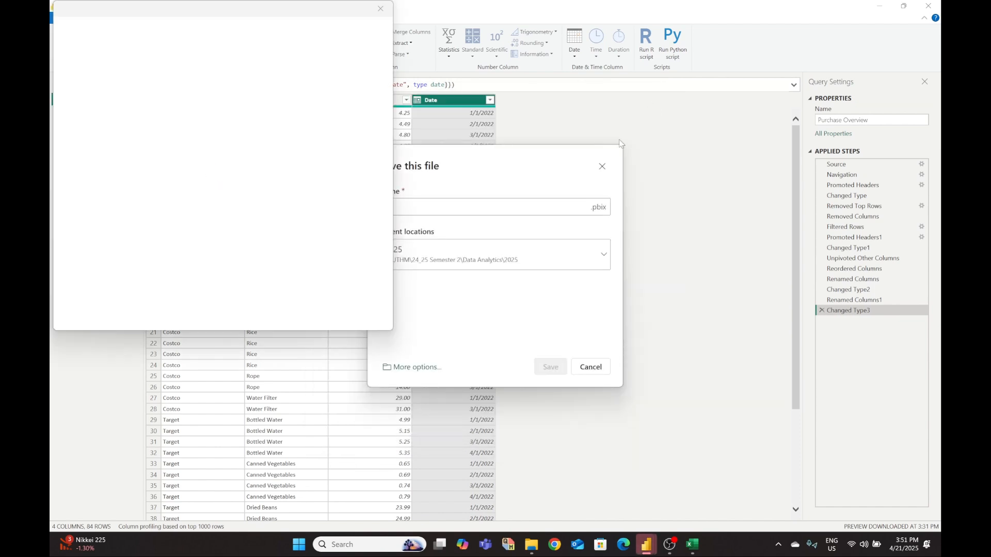
click(601, 166)
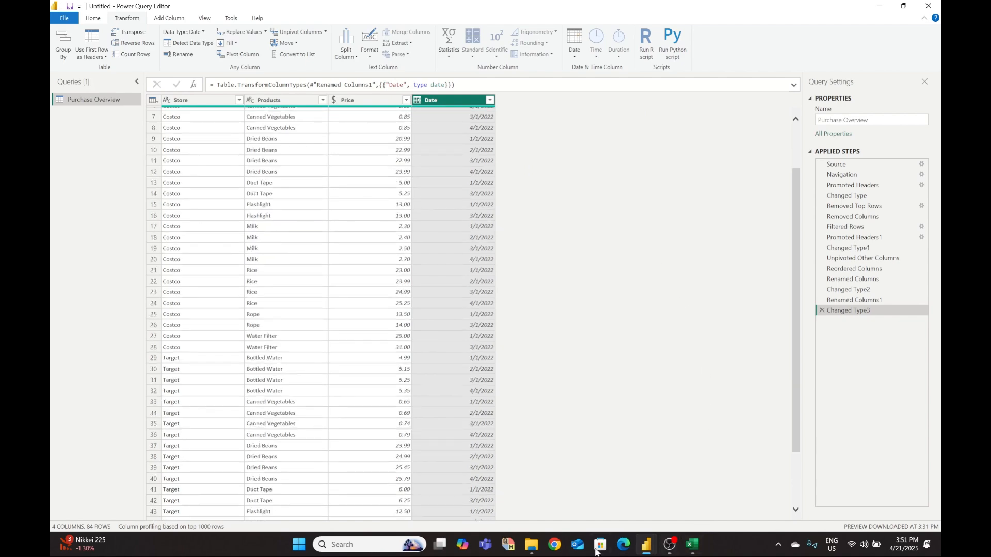
- Switch between the Excel workbook and the query editor from the taskbar
click(670, 548)
click(672, 551)
click(696, 550)
click(697, 551)
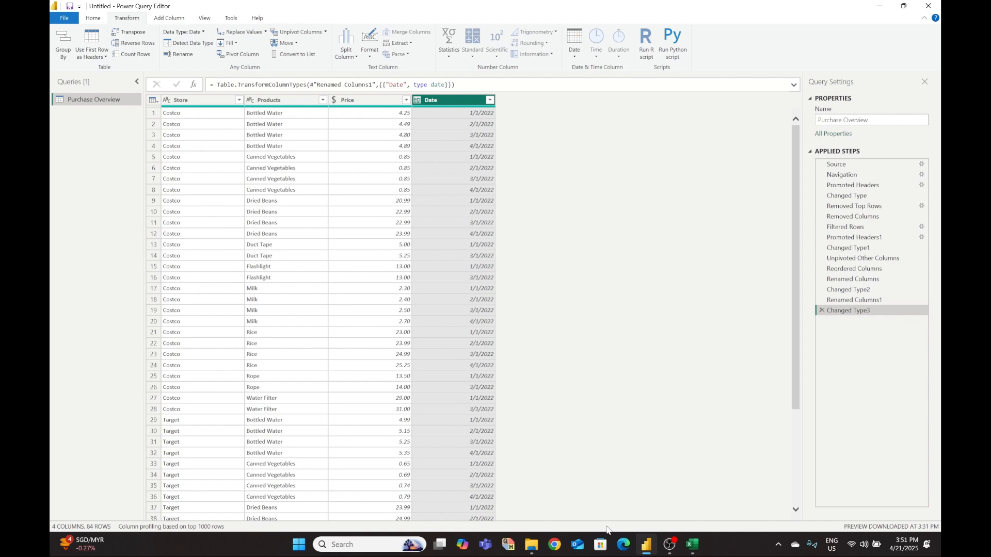
click(692, 547)
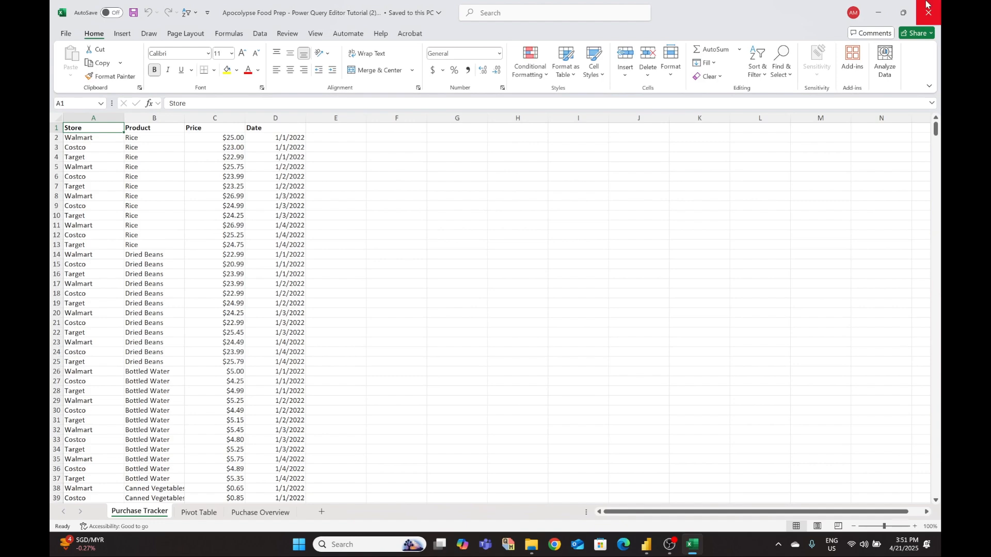
- Minimize the Purchase Tracker workbook in Excel to reveal the Power Query Editor
click(879, 16)
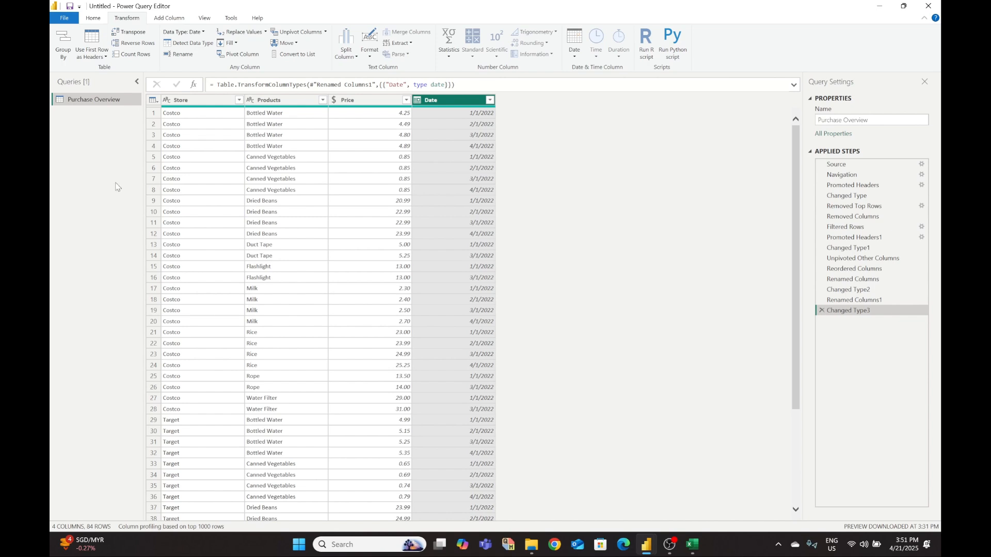
- Pick Excel Workbook from New Source's Get Data list and connect to browse the 2025 folder
click(93, 18)
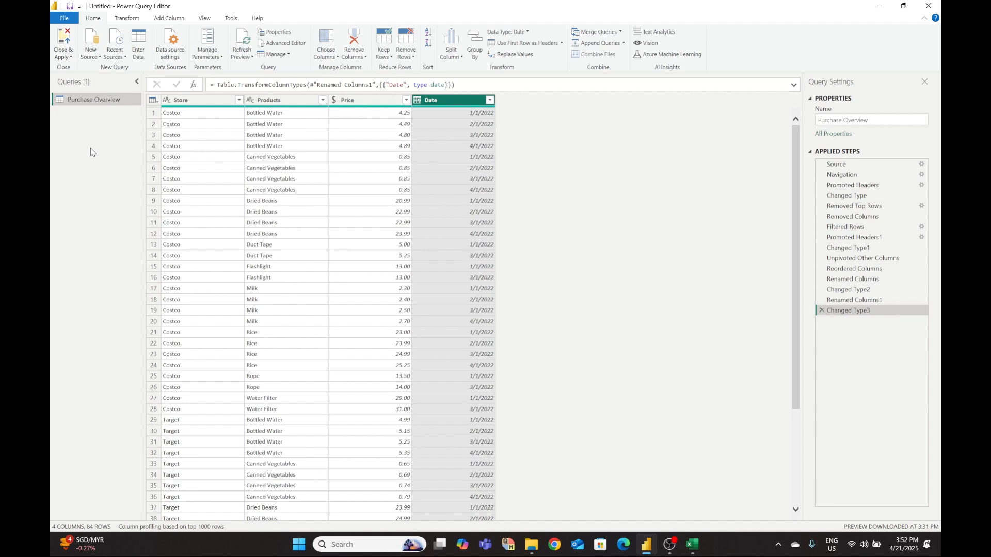
click(95, 47)
click(493, 153)
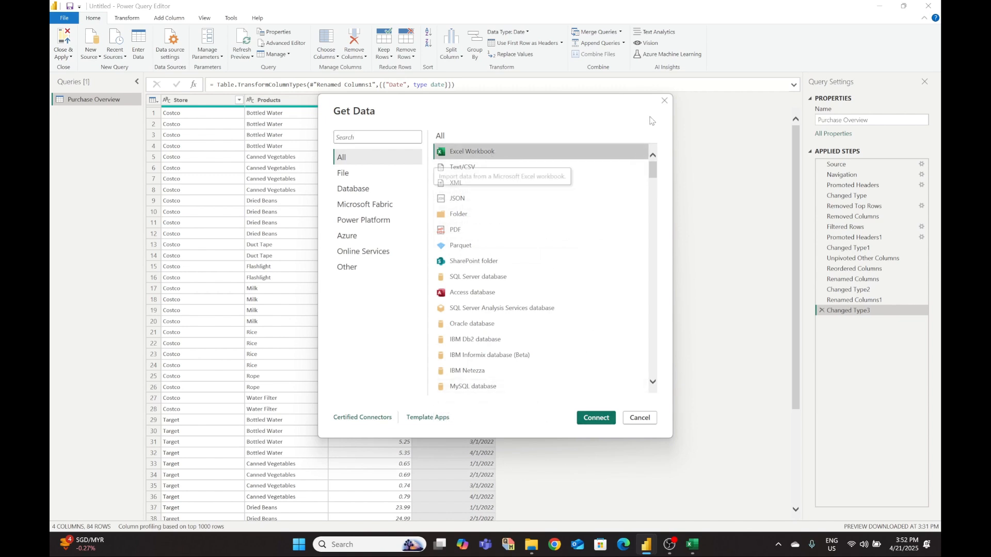
click(664, 101)
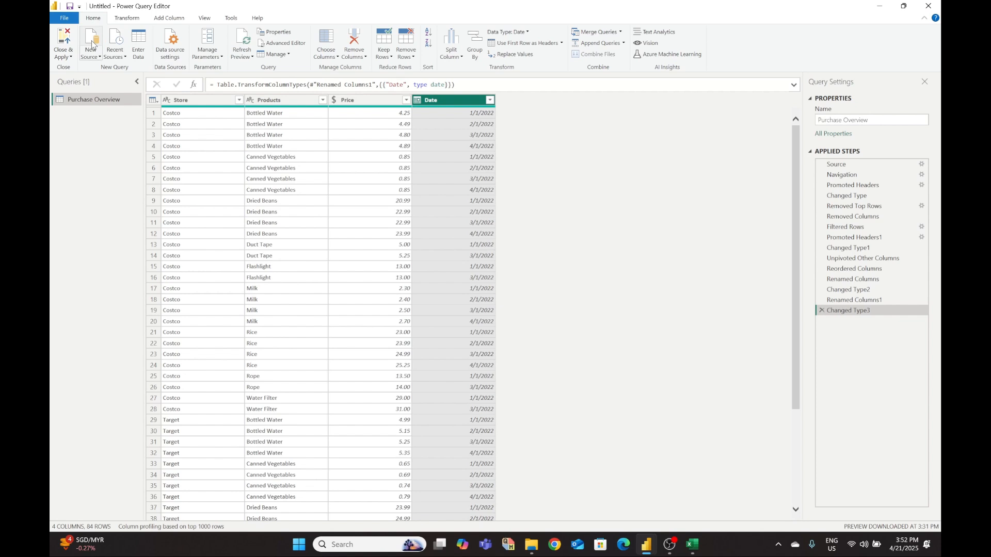
click(89, 57)
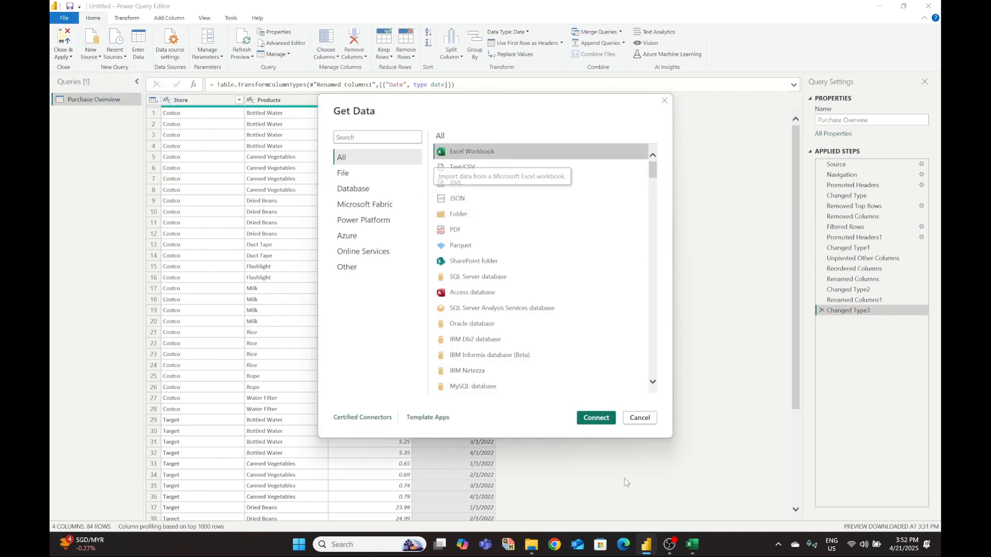
click(600, 421)
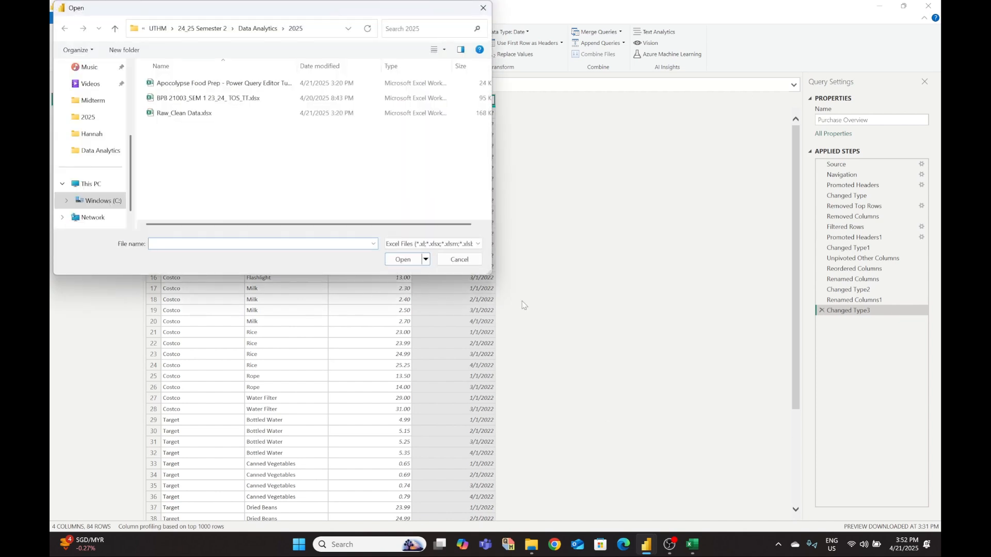
- Open Raw_Clean Data.xlsx, tick the Raw1 and Raw2 sheets in the Navigator, and load them
click(183, 116)
click(395, 259)
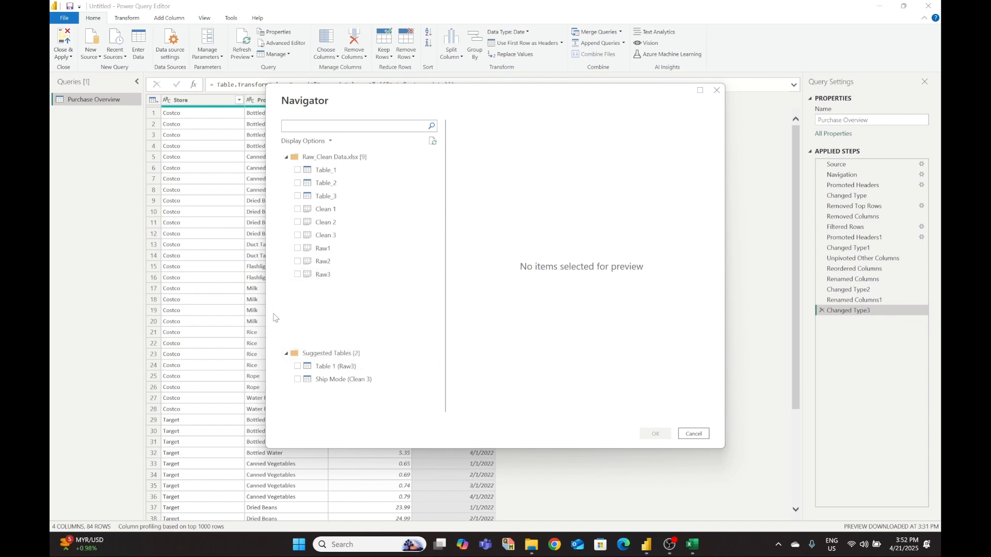
click(298, 249)
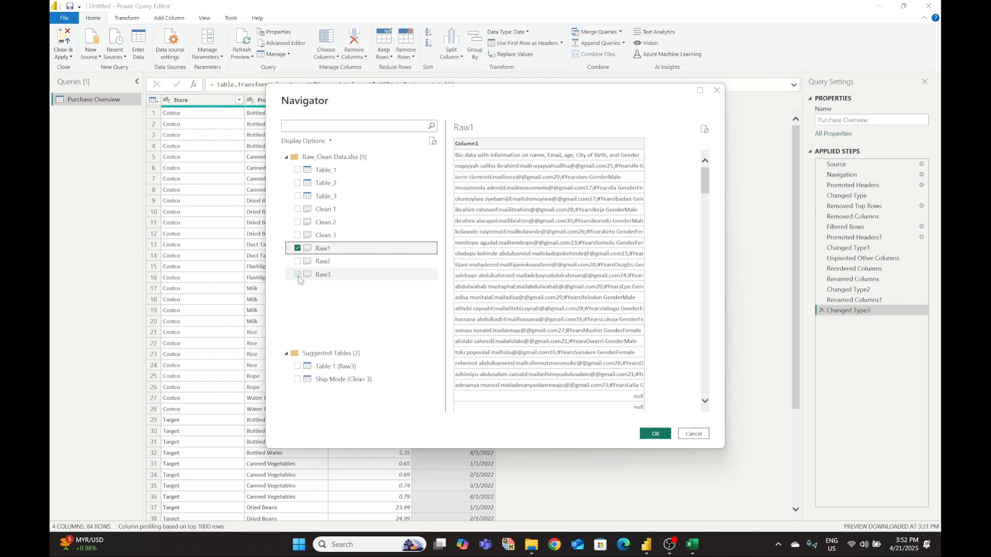
click(299, 262)
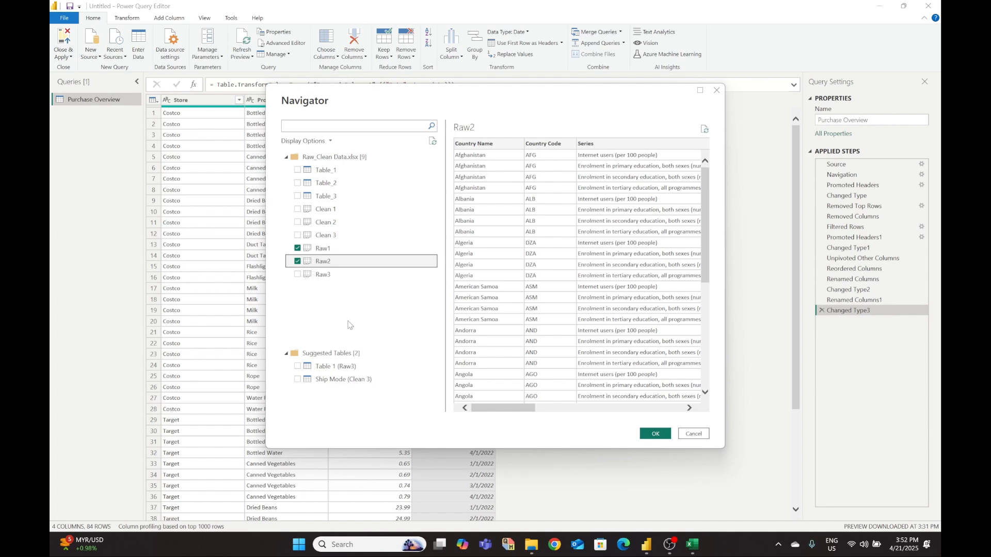
click(655, 434)
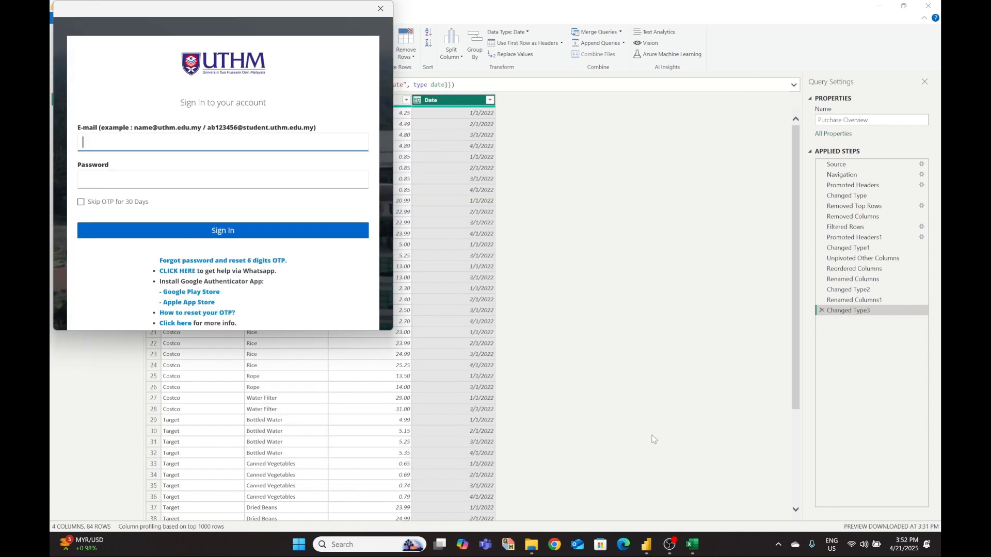
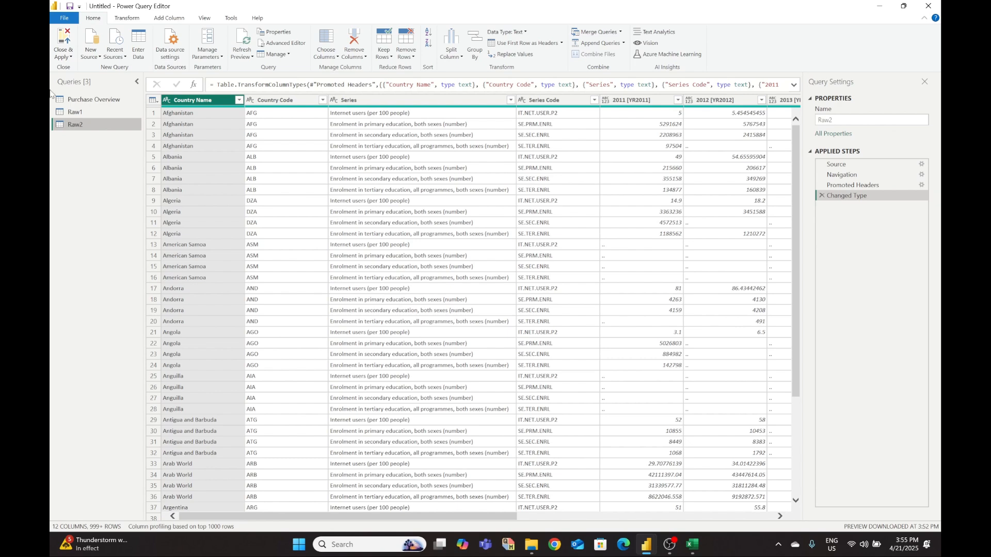
- Inspect column quality on Purchase Overview, then hide it and open the Raw1 query
click(94, 99)
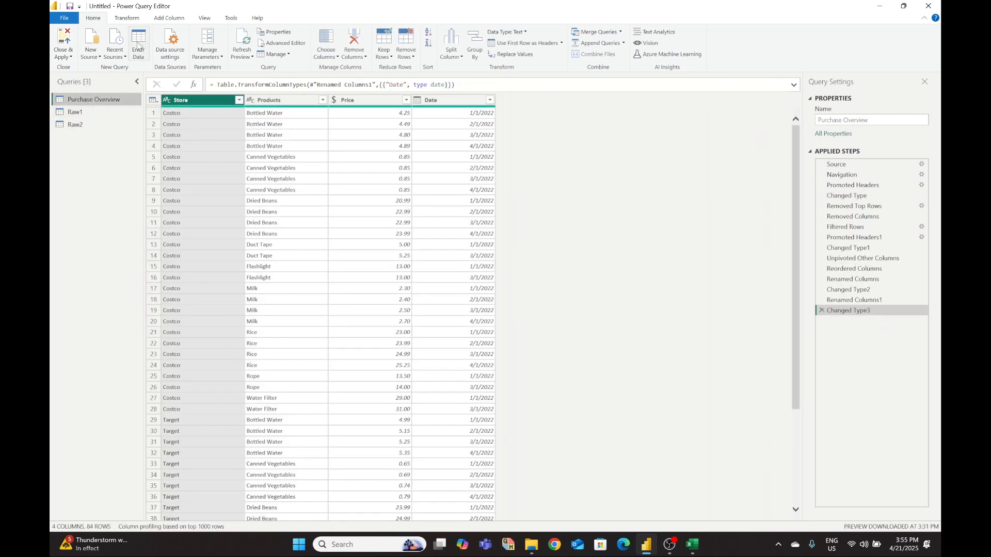
click(129, 19)
click(206, 19)
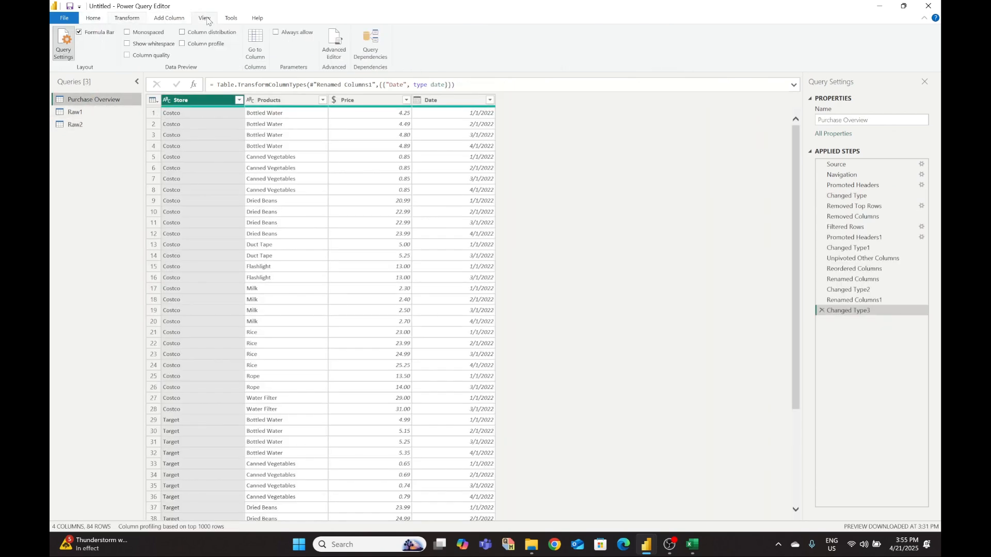
click(129, 55)
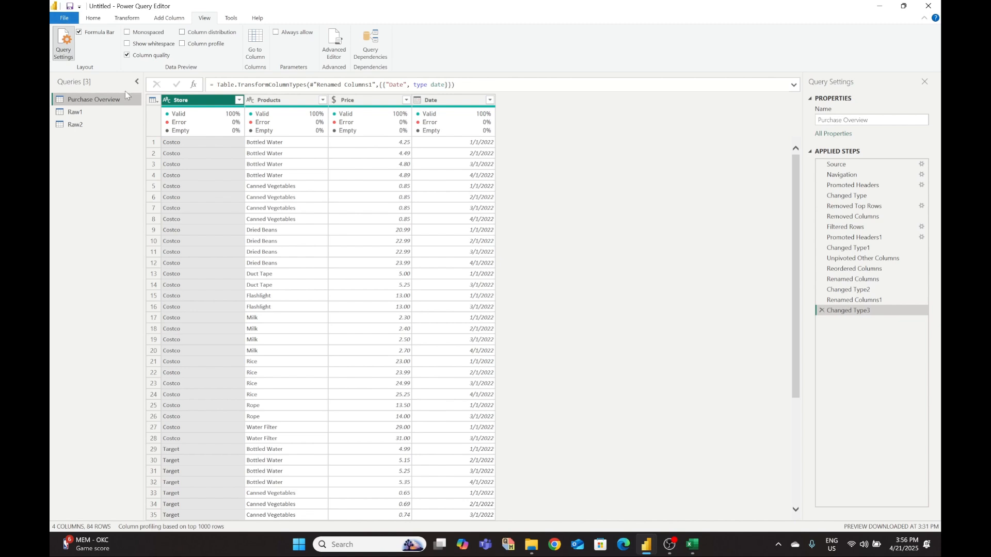
click(128, 57)
click(77, 112)
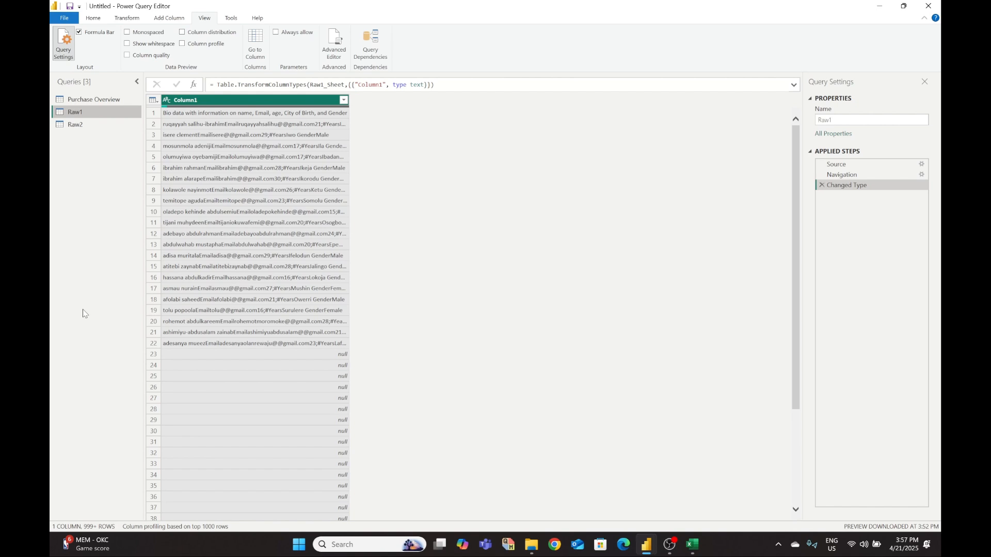
- Remove empty rows from Raw1's Column1, leaving 22 rows, and check its column quality
scroll(237, 321, down, 10)
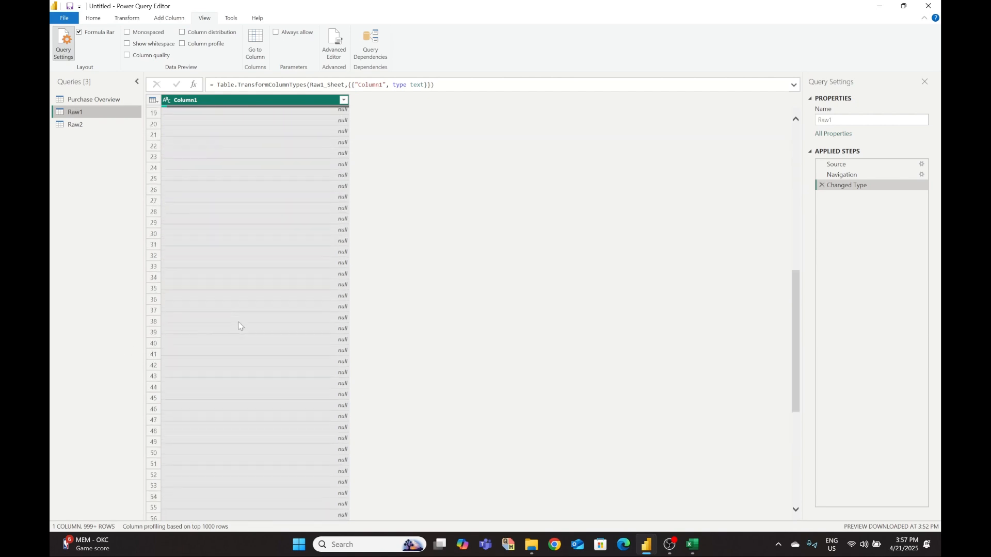
scroll(238, 322, up, 10)
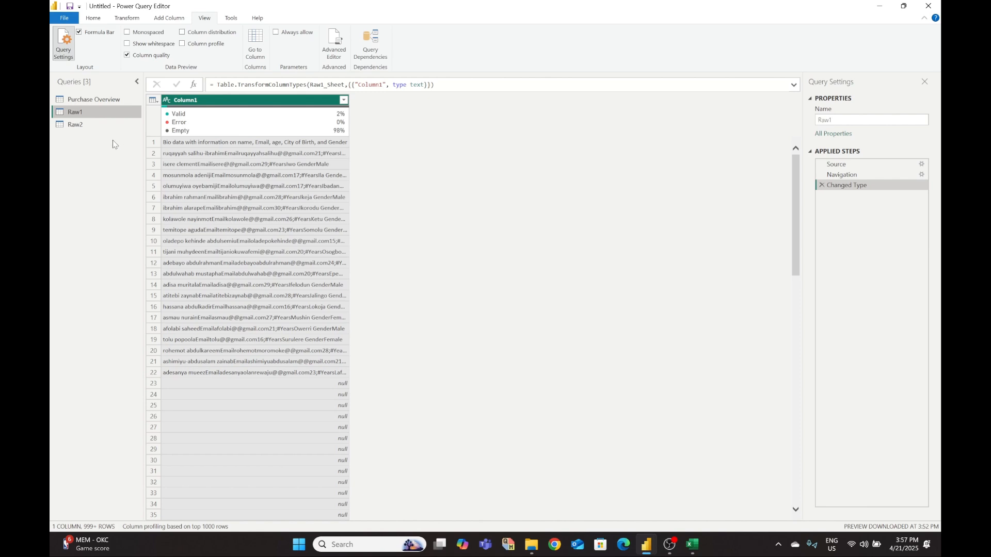
click(128, 56)
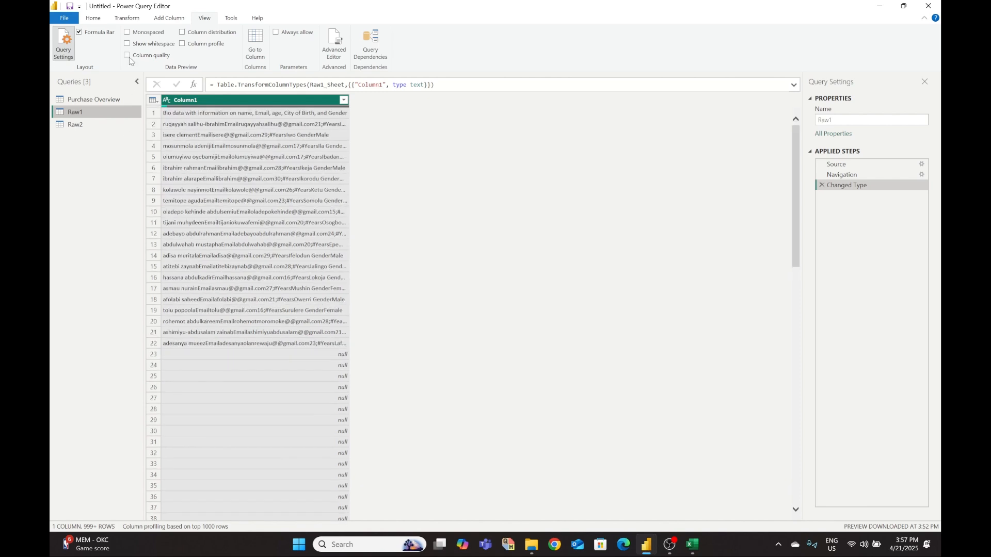
click(344, 100)
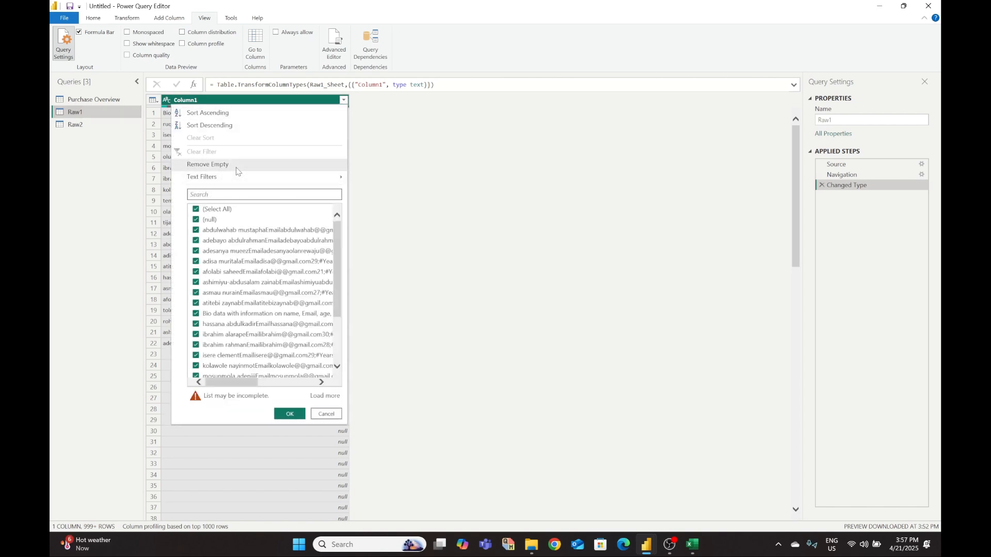
click(249, 435)
scroll(282, 381, down, 9)
scroll(282, 380, up, 9)
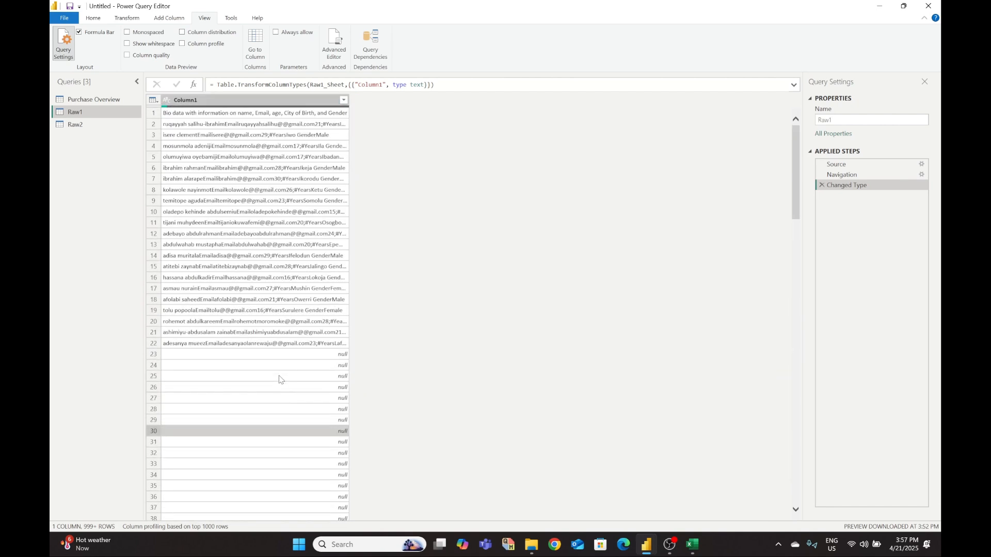
click(344, 100)
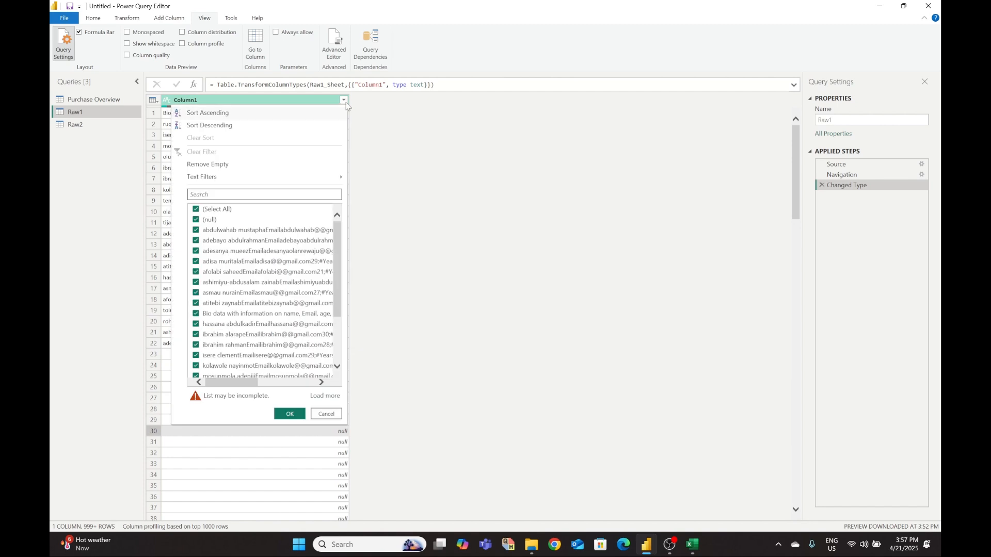
click(216, 167)
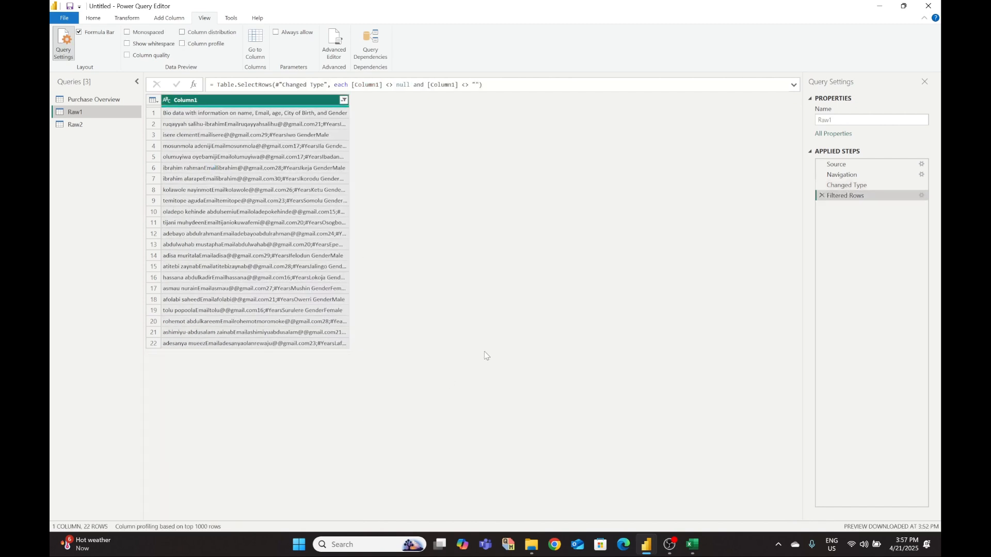
click(127, 54)
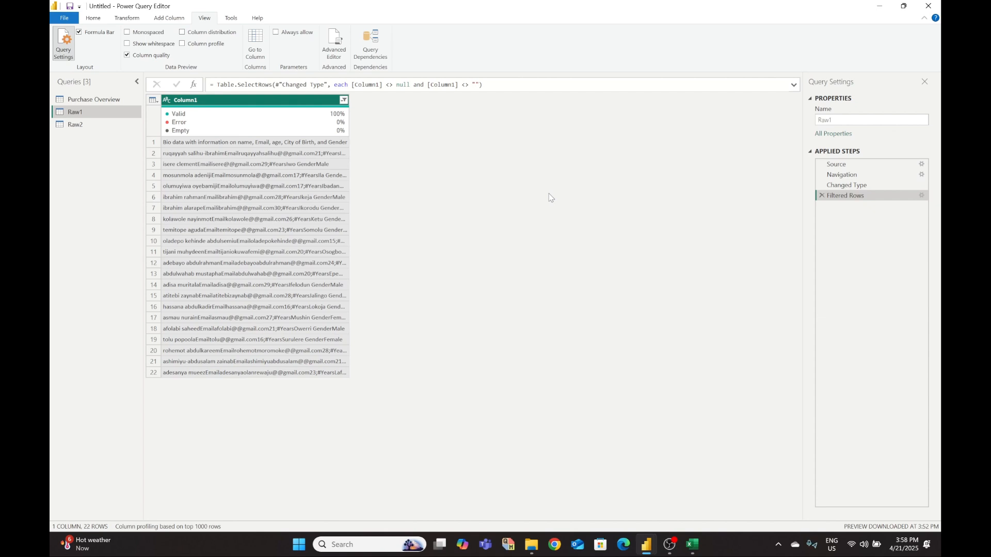
click(698, 550)
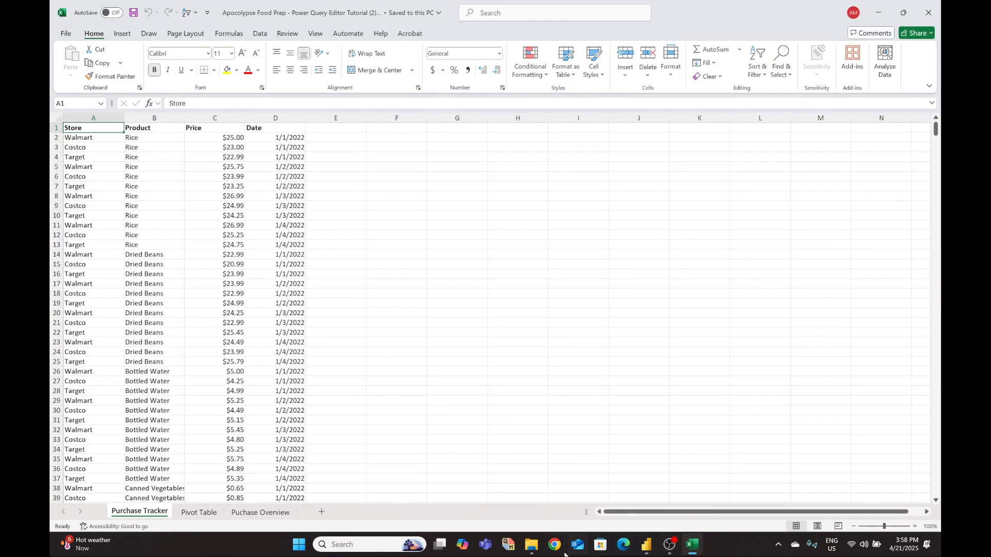
- Browse from Downloads to the 2025 folder and open Raw_Clean Data.xlsx
click(531, 546)
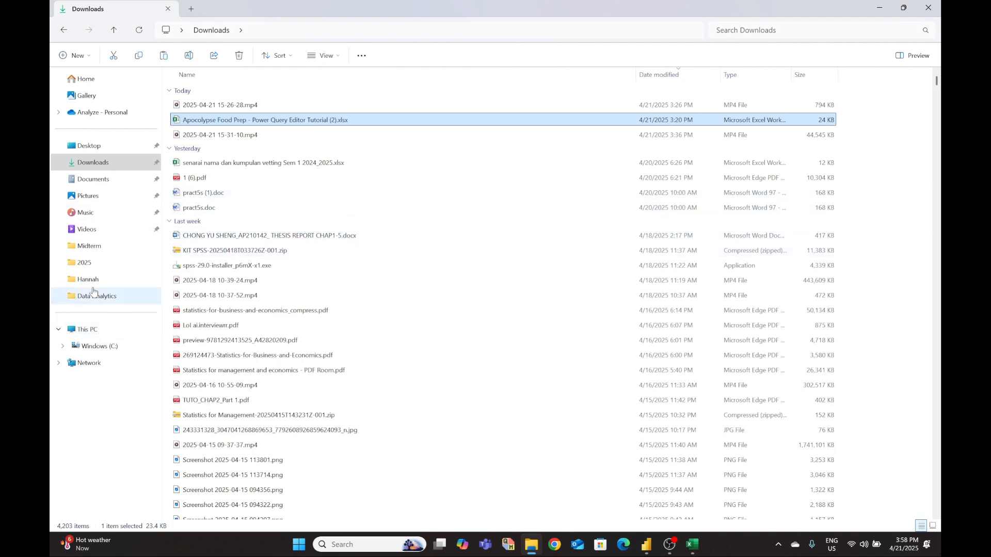
click(91, 261)
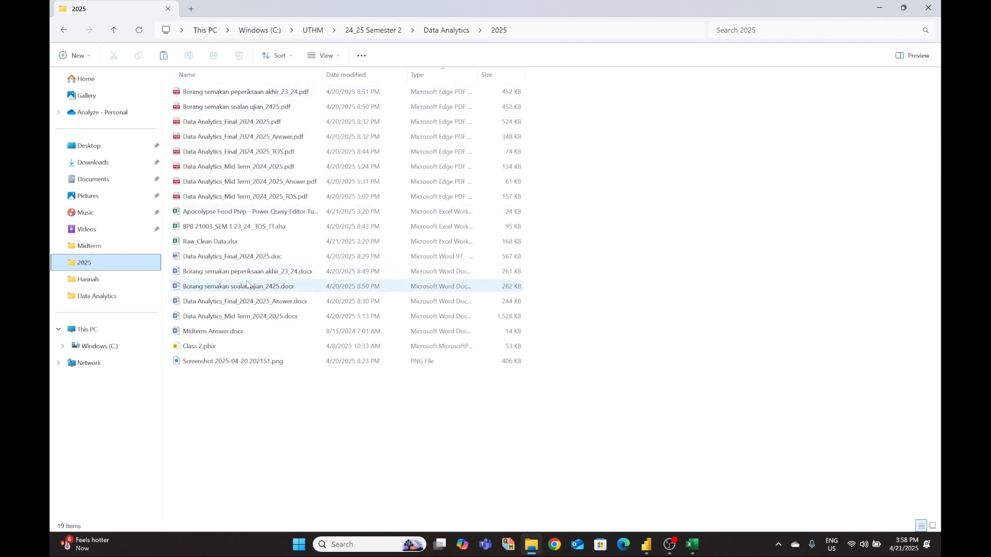
double_click(232, 246)
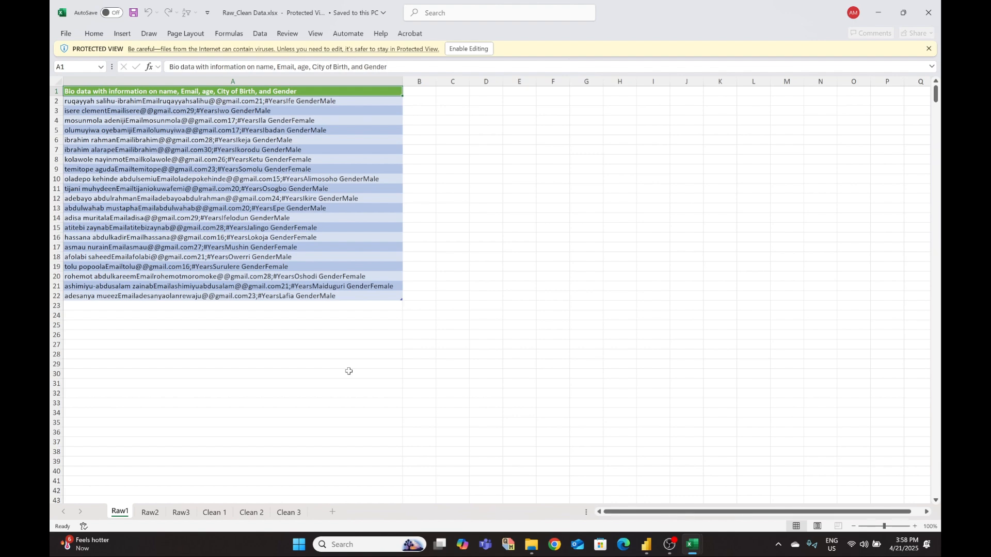
- Enable editing in Raw_Clean Data.xlsx, review the Clean 1 sheet, and return to Power Query Editor
click(458, 51)
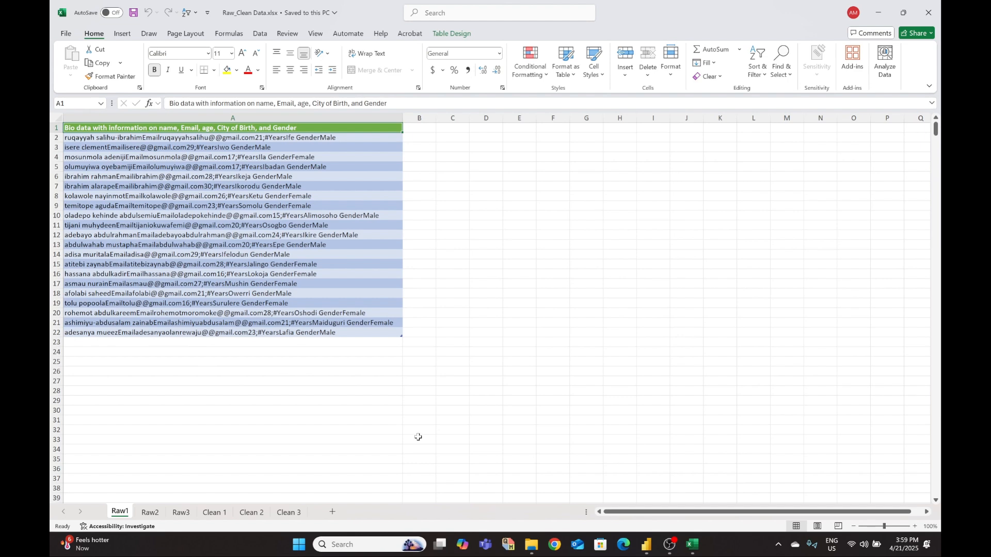
click(214, 512)
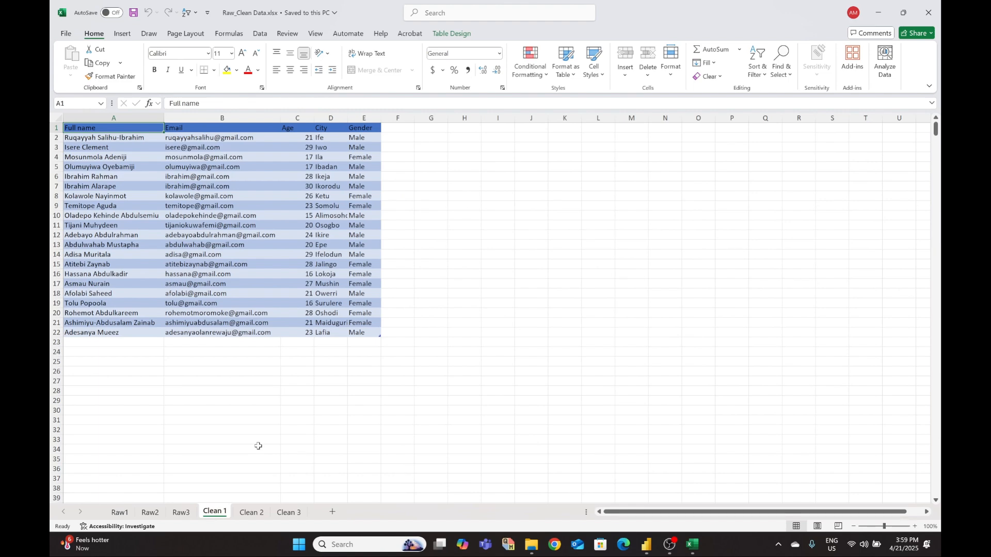
click(883, 18)
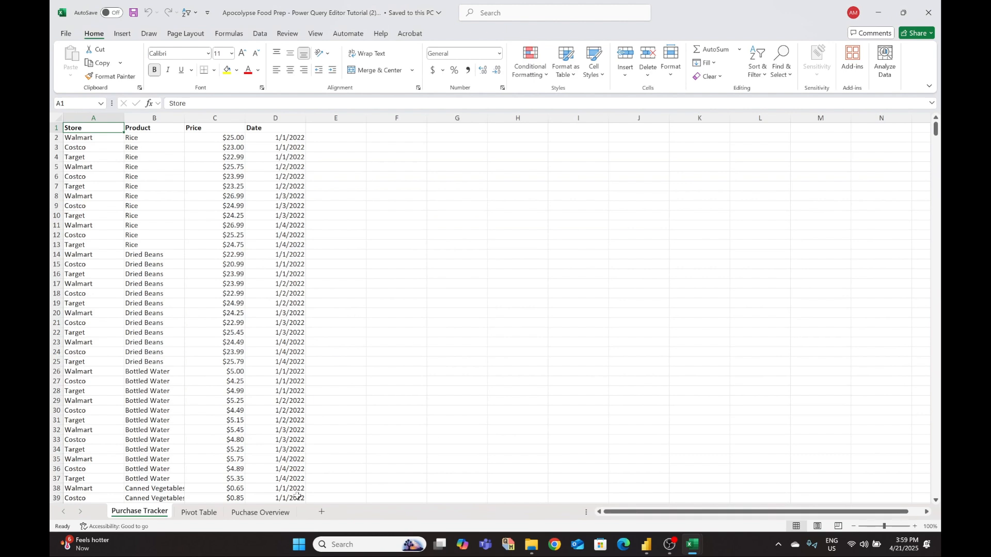
click(646, 545)
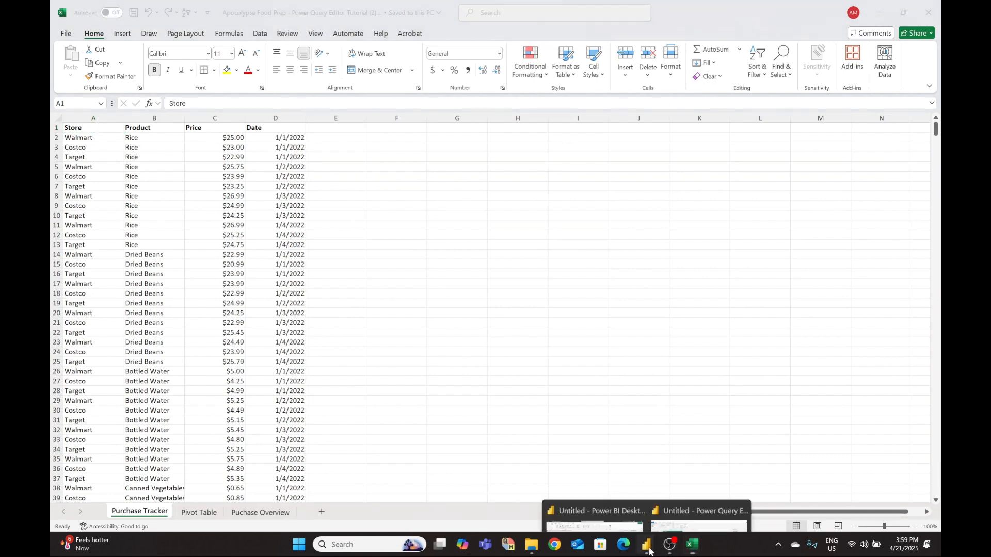
click(681, 482)
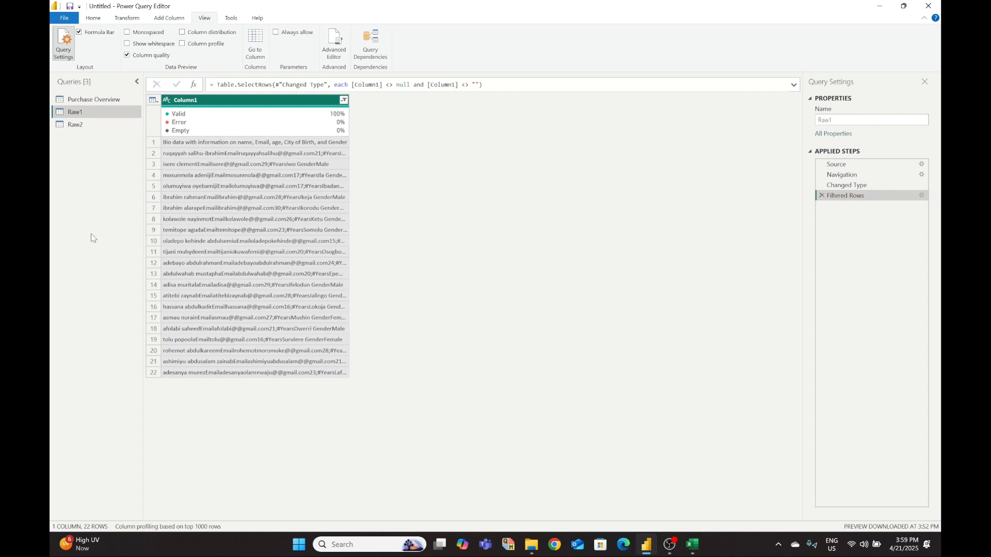
- Turn off Column quality for the filtered 22-row Raw1 query
click(127, 54)
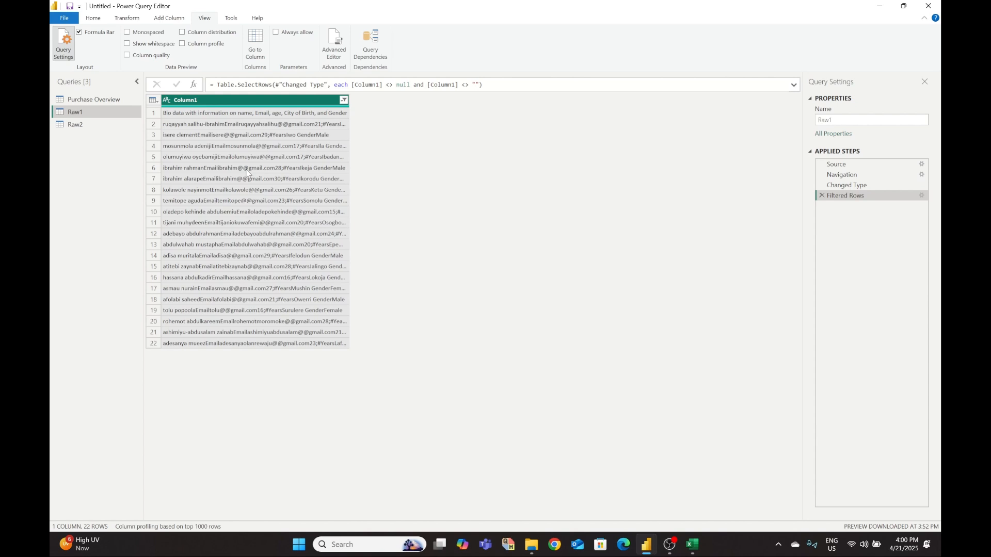
click(92, 23)
- Promote Raw1's first row to the bio data header, leaving 21 rows
click(127, 20)
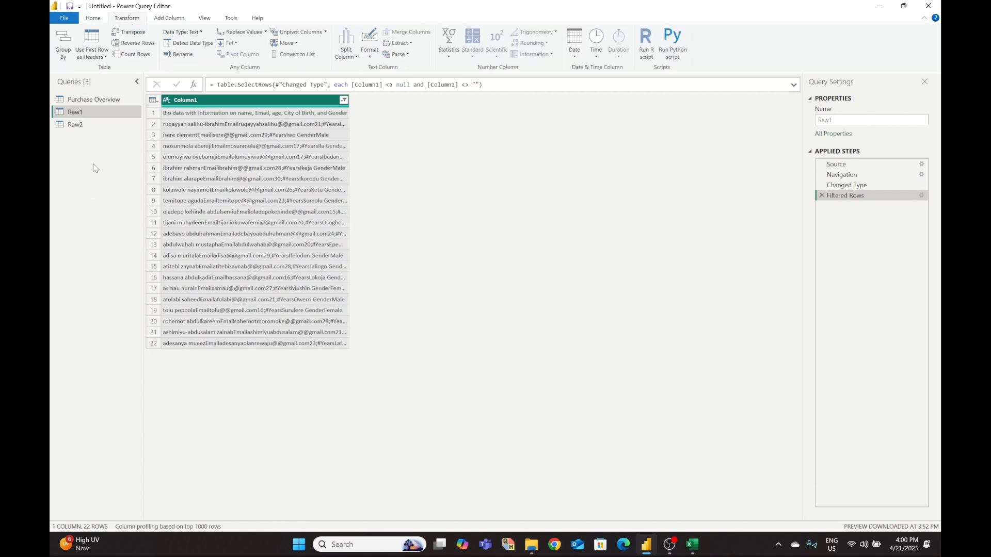
click(92, 41)
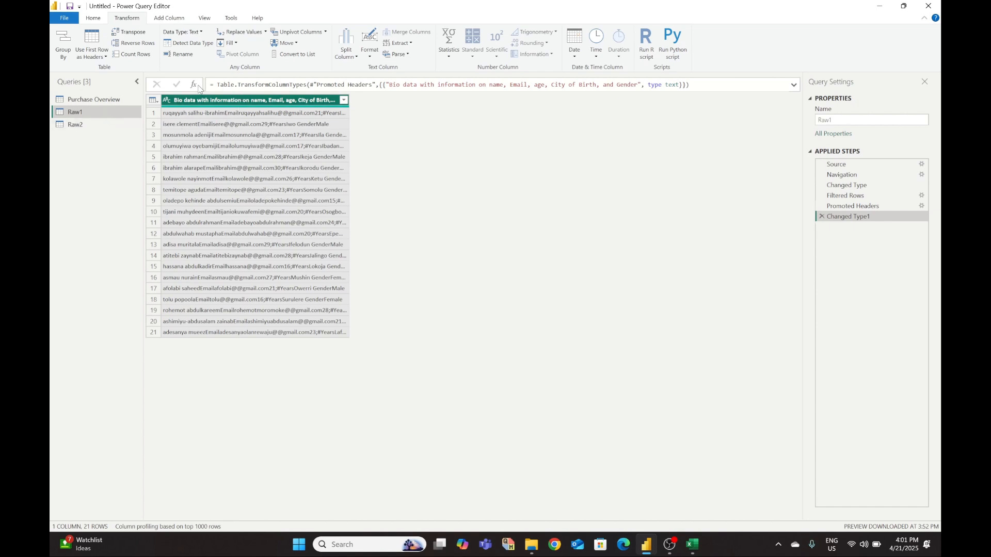
click(94, 19)
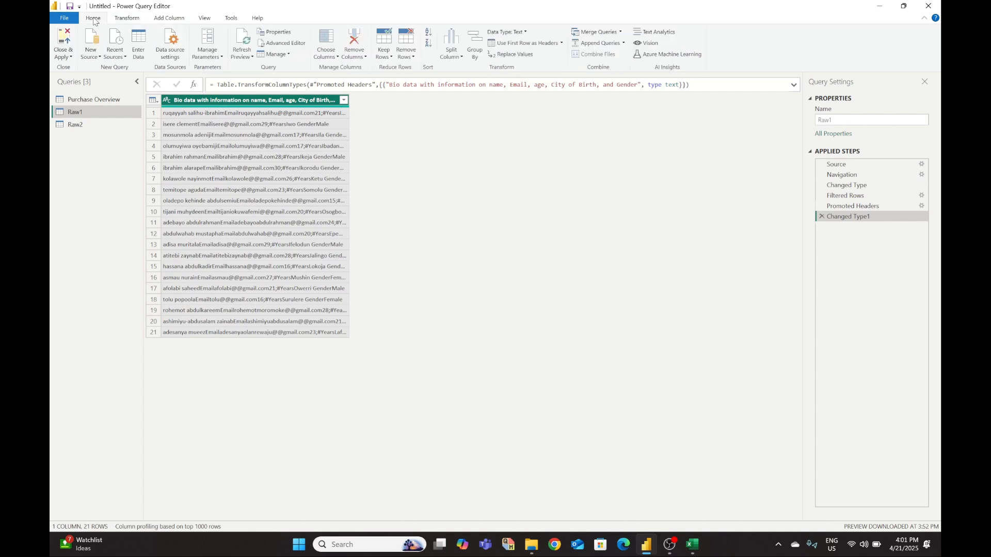
- Start splitting the bio data column by the @ delimiter, cancel it, and switch to Raw_Clean Data
click(461, 57)
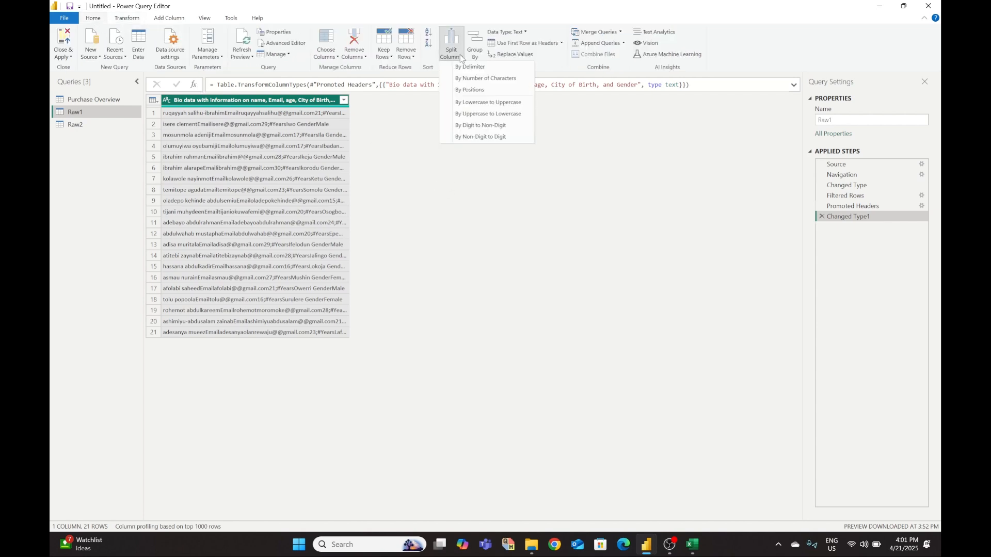
click(421, 158)
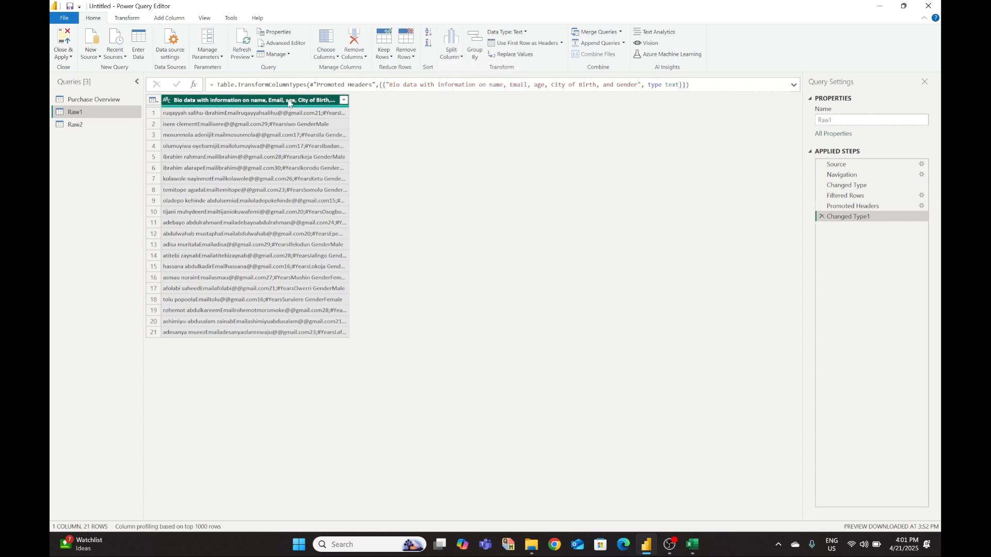
click(456, 60)
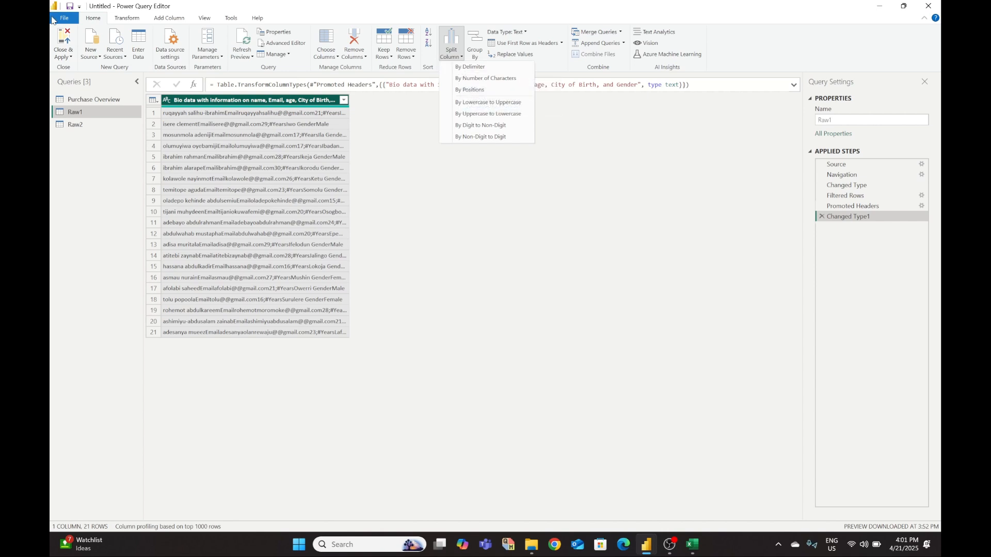
click(471, 68)
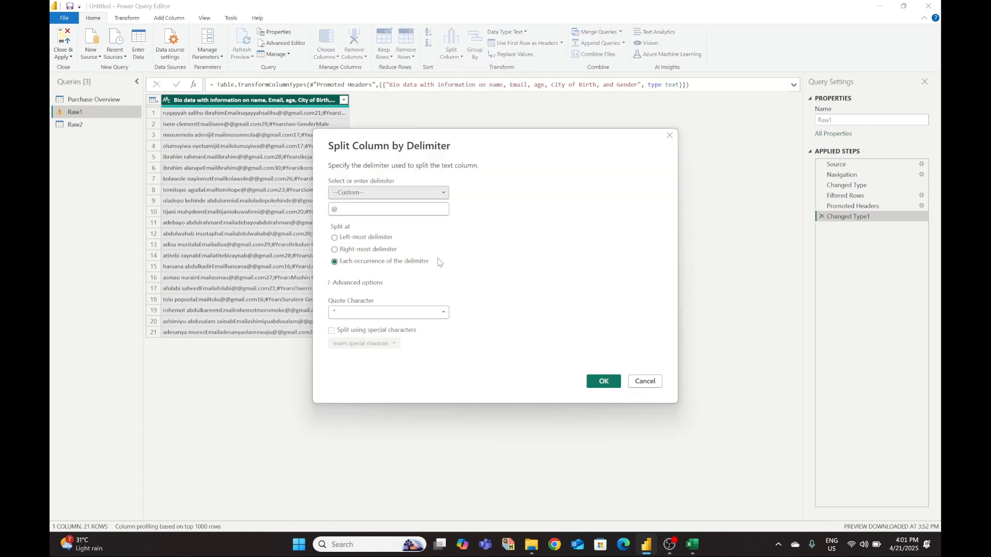
click(356, 209)
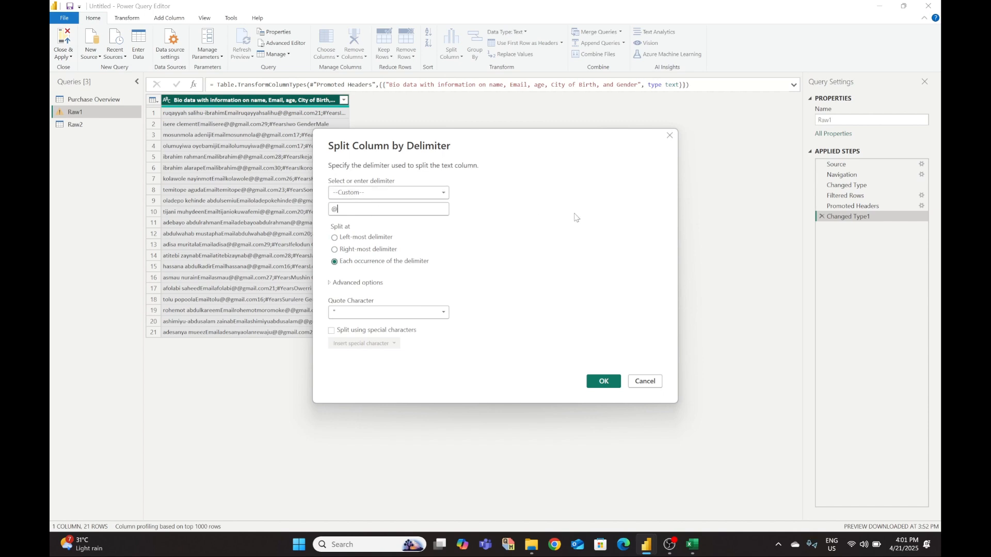
click(671, 136)
click(695, 486)
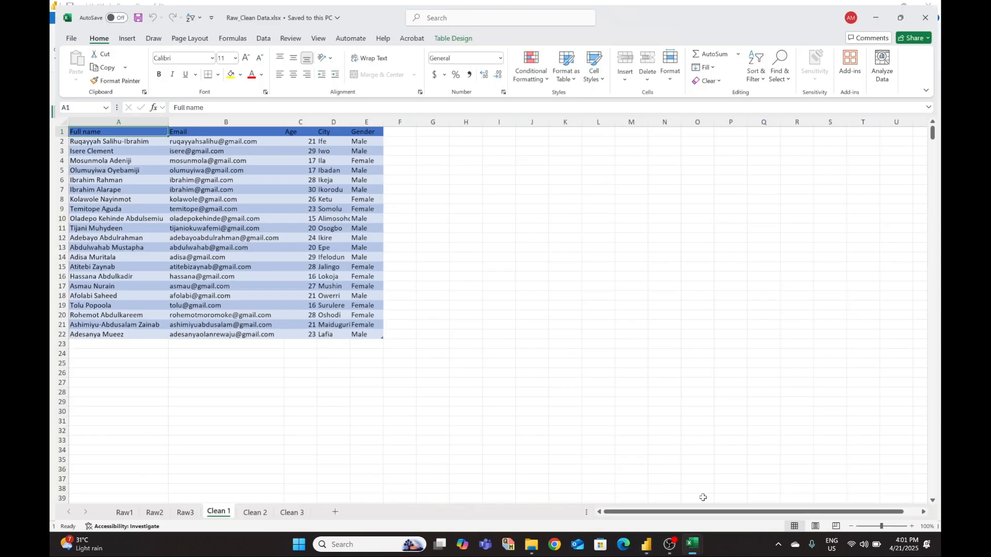
- Check the unsplit bio data on Excel's Raw1 sheet, then return to Power Query's Split Column options
click(119, 512)
scroll(148, 403, up, 6)
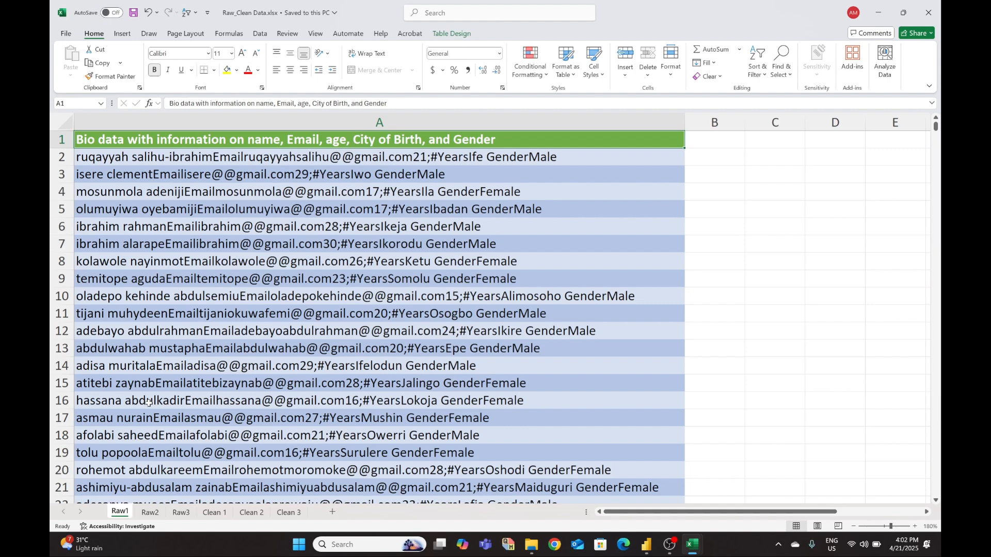
click(648, 550)
click(698, 511)
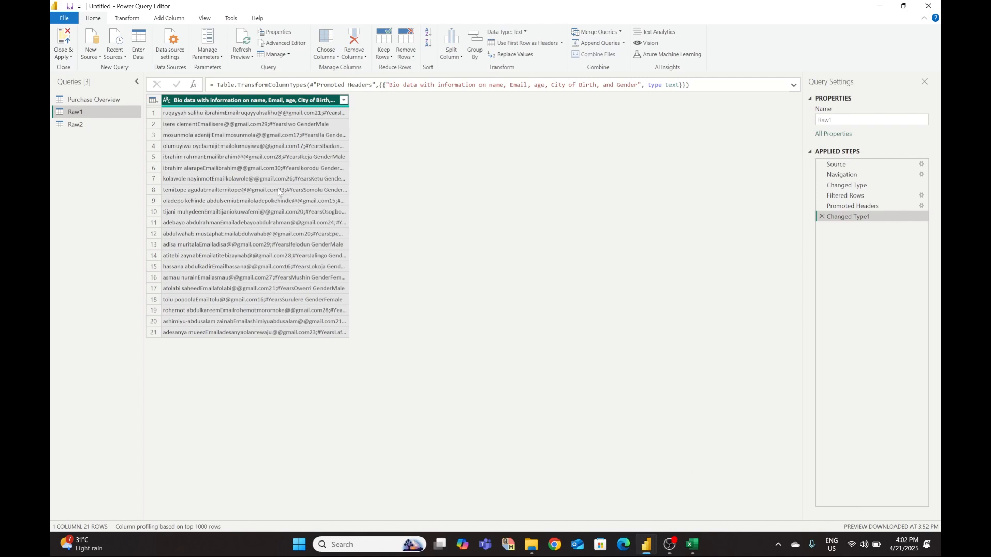
click(452, 52)
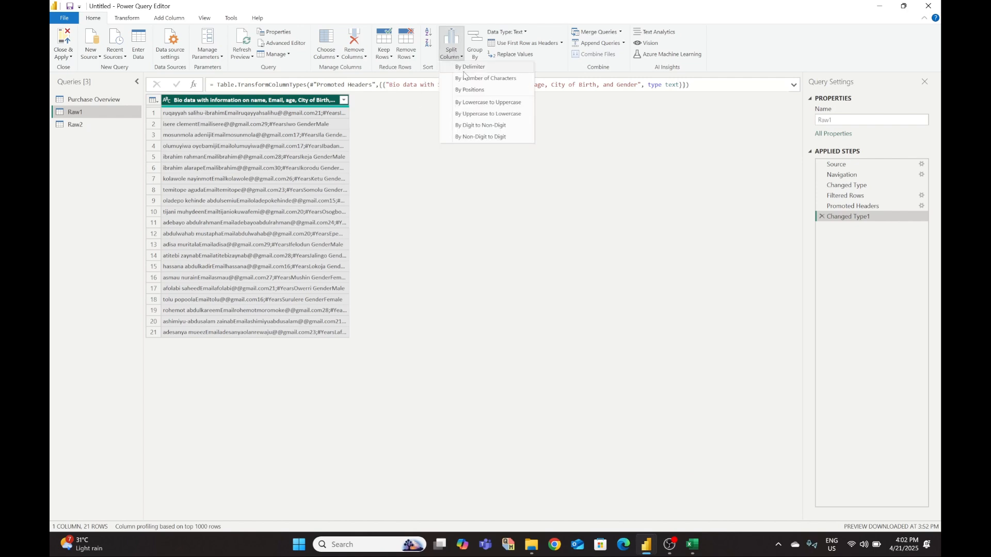
- Split the bio data column at the left-most custom delimiter 'Email' with quote character None
click(464, 72)
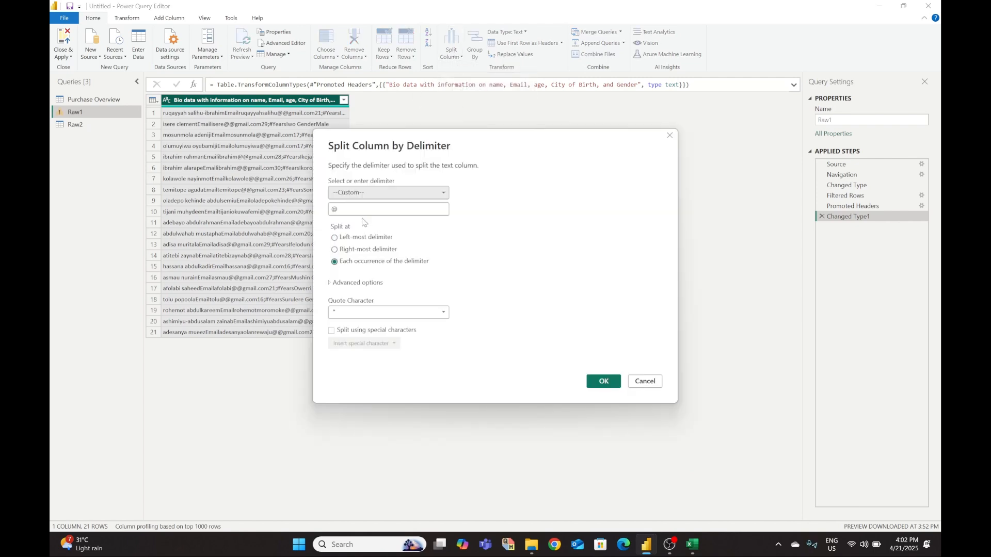
click(385, 193)
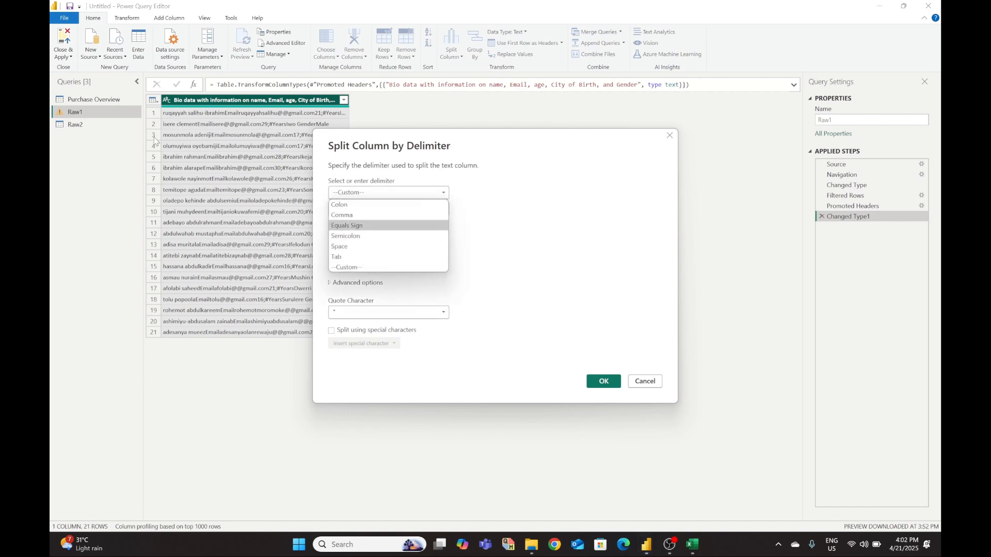
click(578, 209)
click(364, 211)
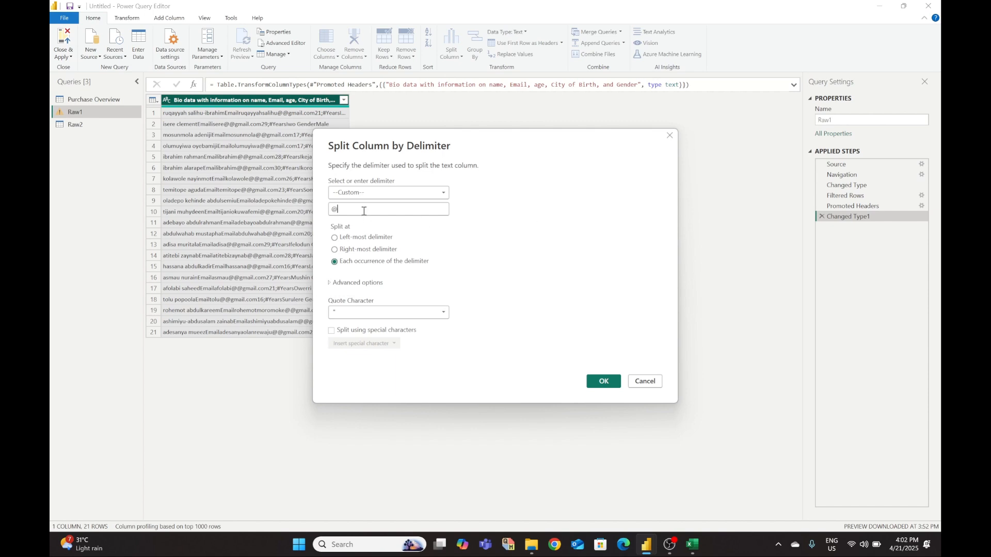
key(BackSpace)
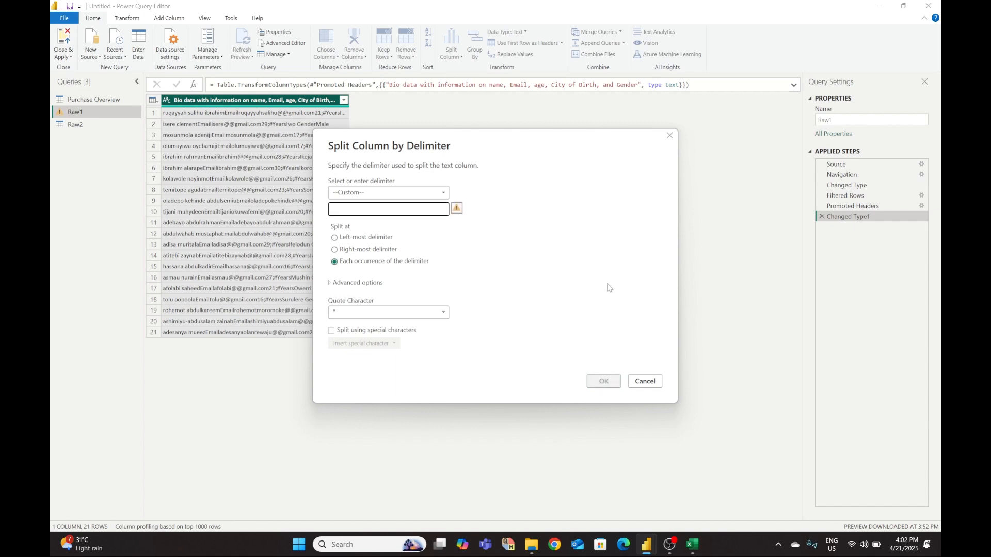
text(Email)
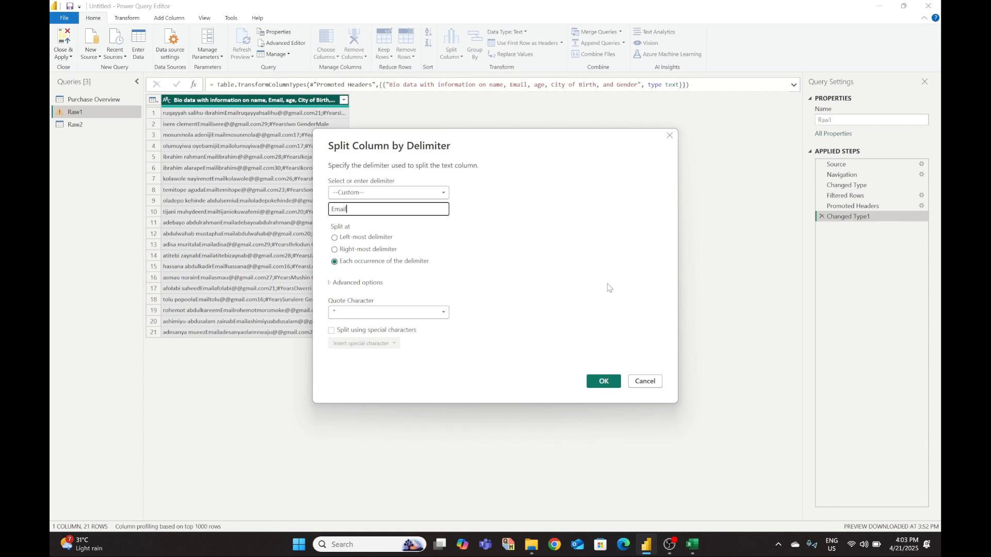
click(336, 239)
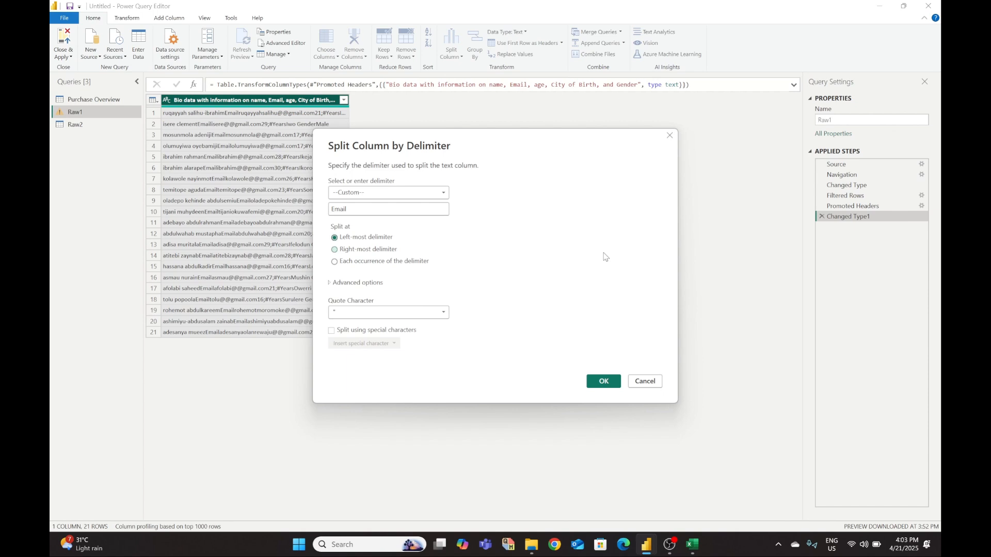
click(429, 313)
click(424, 325)
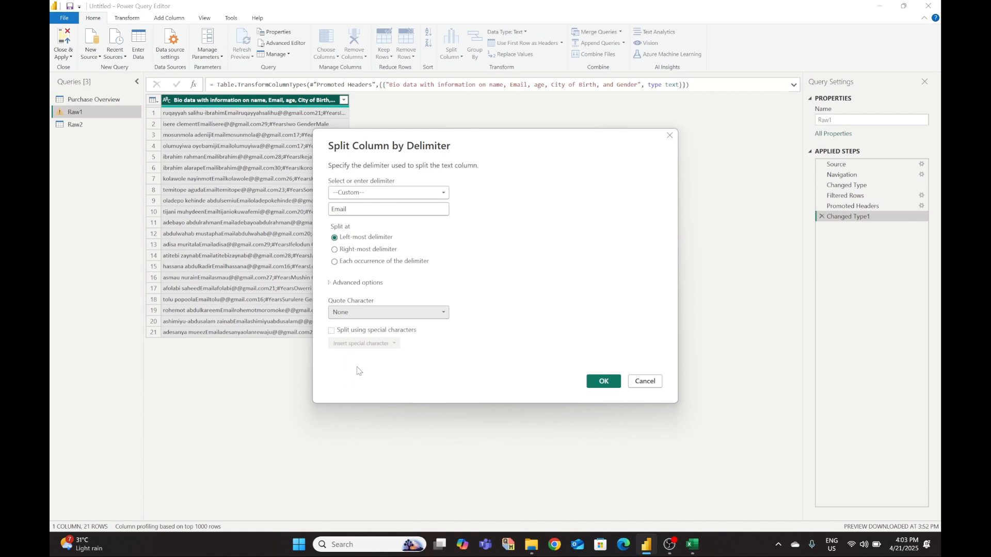
click(604, 382)
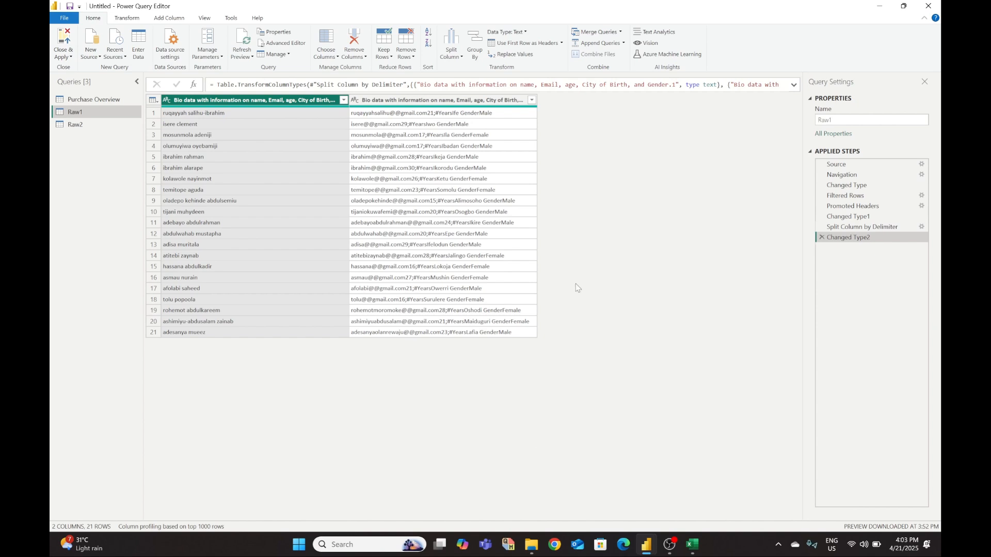
click(429, 100)
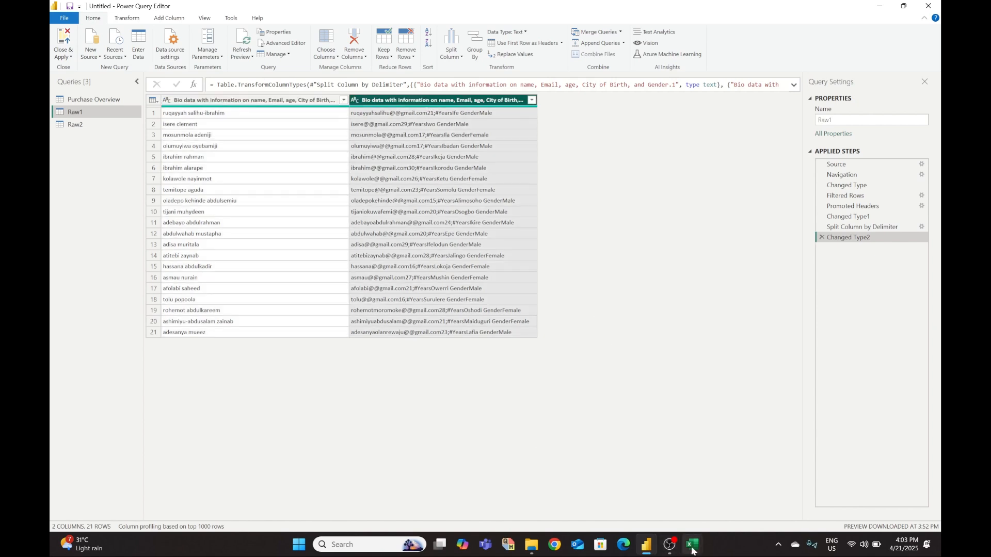
- Re-inspect the Raw1 sheet in Excel, then bring the Power BI Desktop report window forward
mouse_move(693, 545)
click(752, 485)
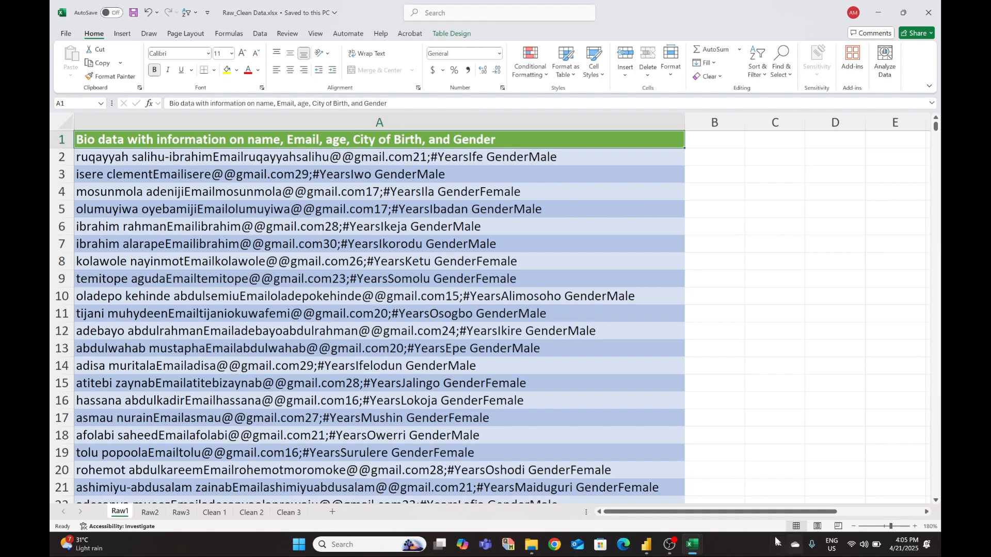
click(649, 551)
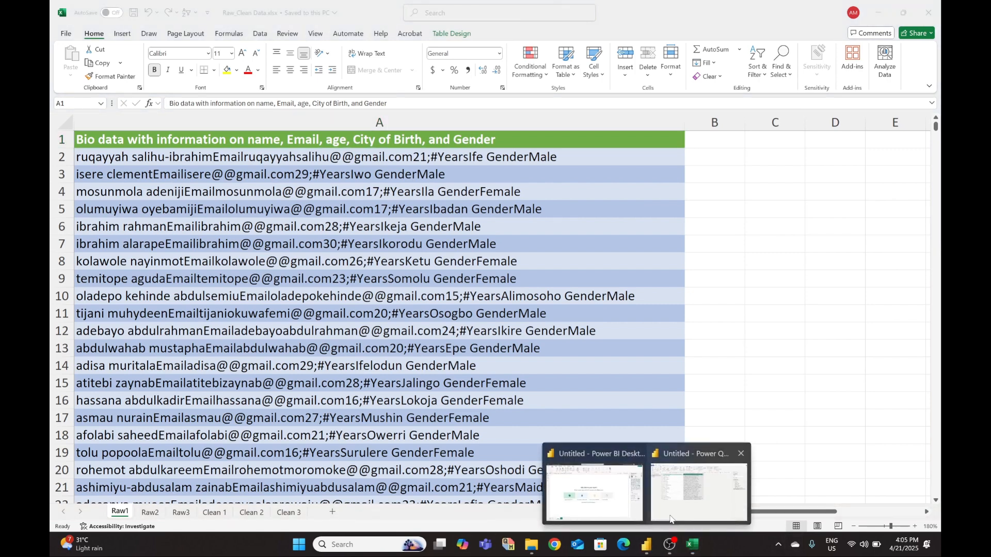
click(628, 509)
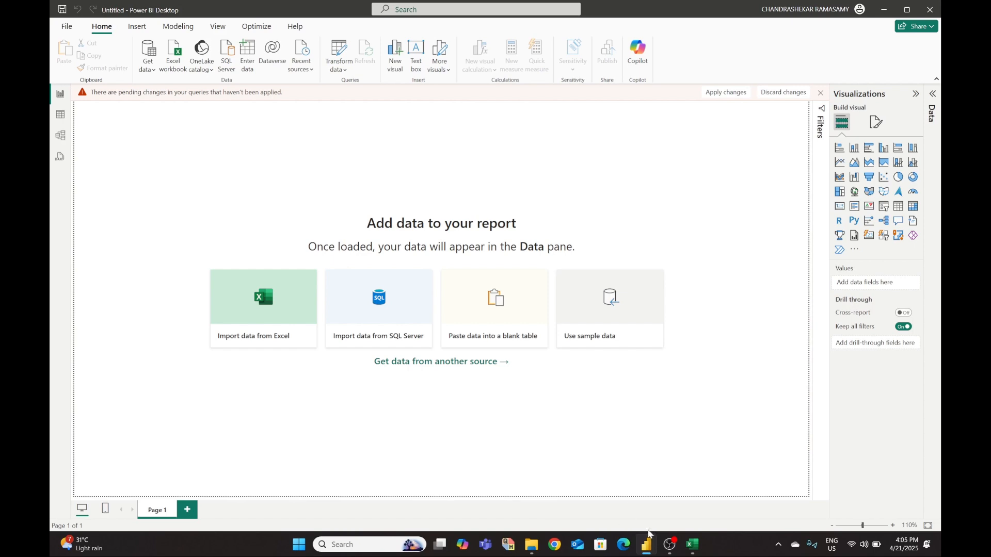
- In Power Query Editor, split Raw1's second column by Non-Digit to Digit, separating emails from the age text
mouse_move(654, 552)
click(699, 490)
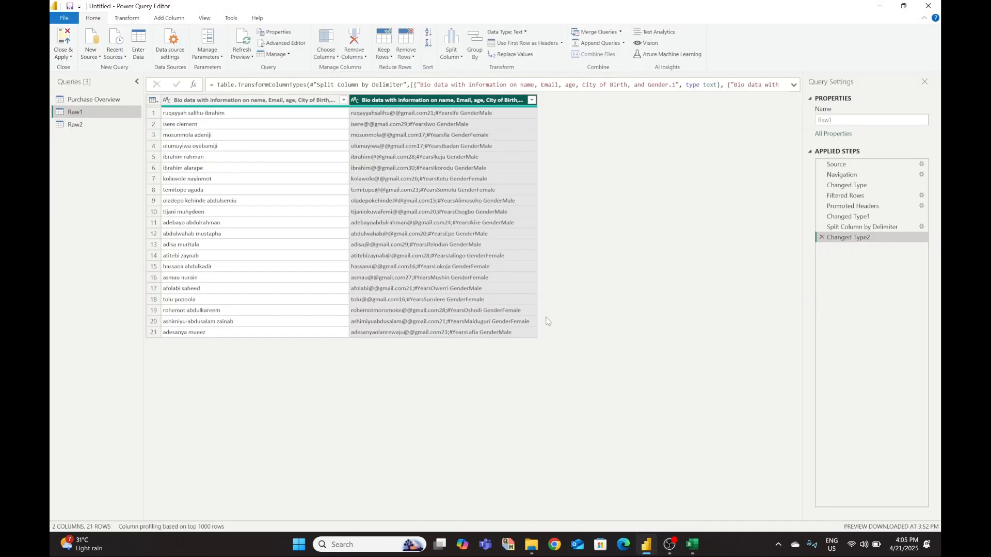
click(458, 57)
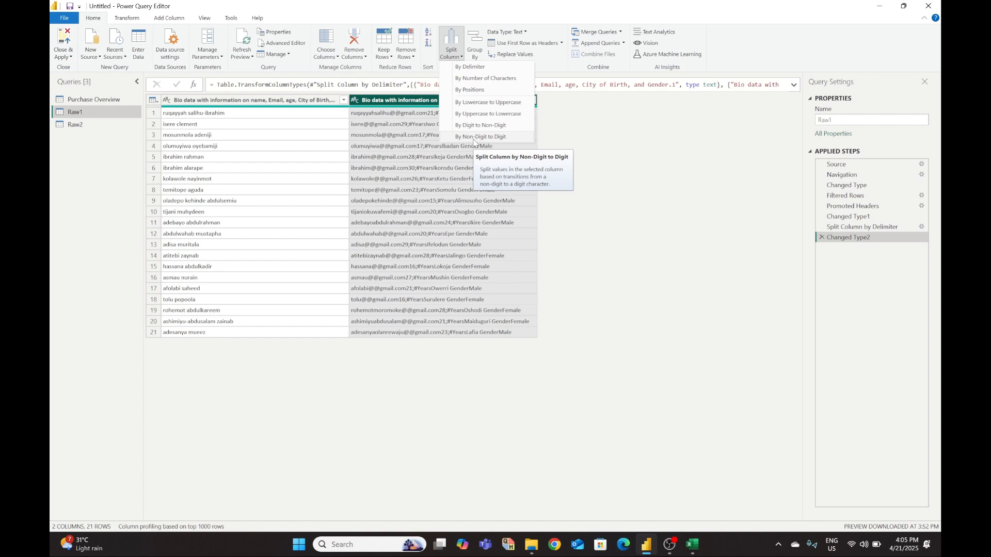
click(475, 138)
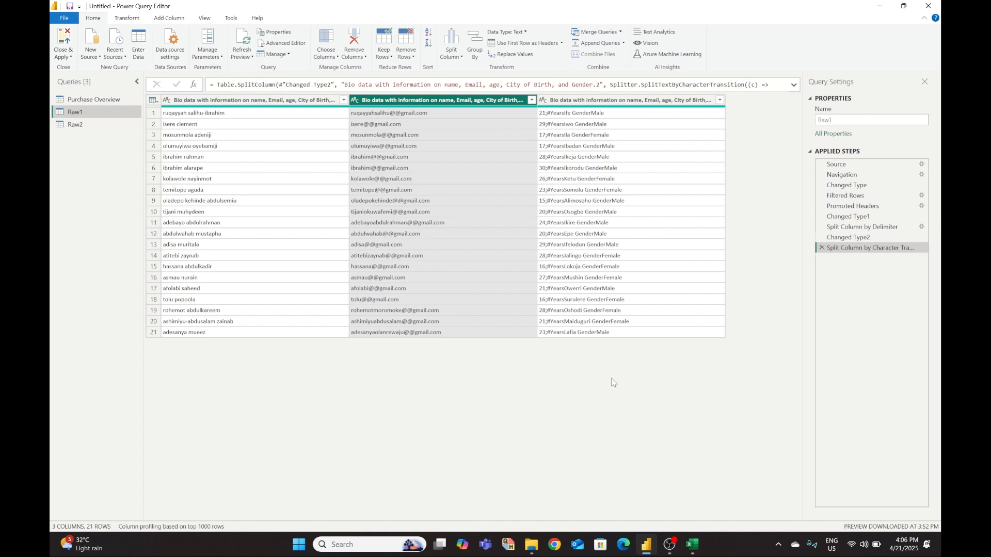
- Recheck the Raw_Clean Data workbook in Excel, then return to the Power Query Editor on Raw1
mouse_move(693, 553)
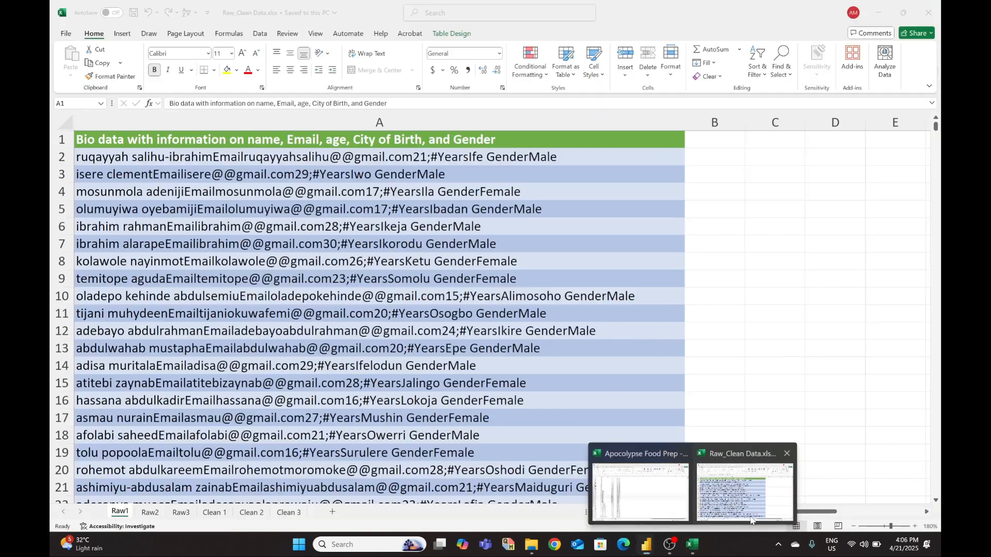
click(744, 492)
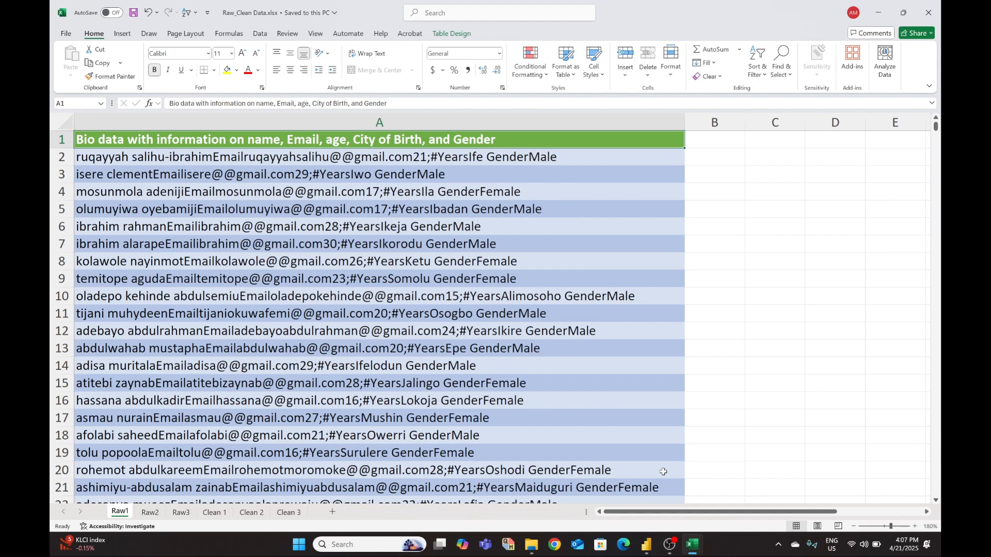
click(646, 545)
click(736, 505)
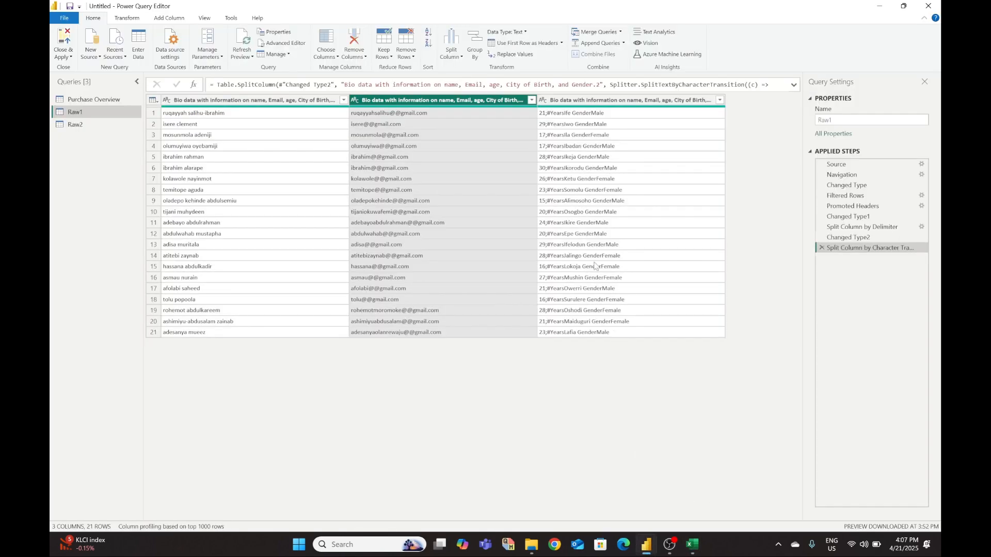
- Split the age-city-gender column at the left-most semicolon, keeping double quote as the quote character
click(615, 101)
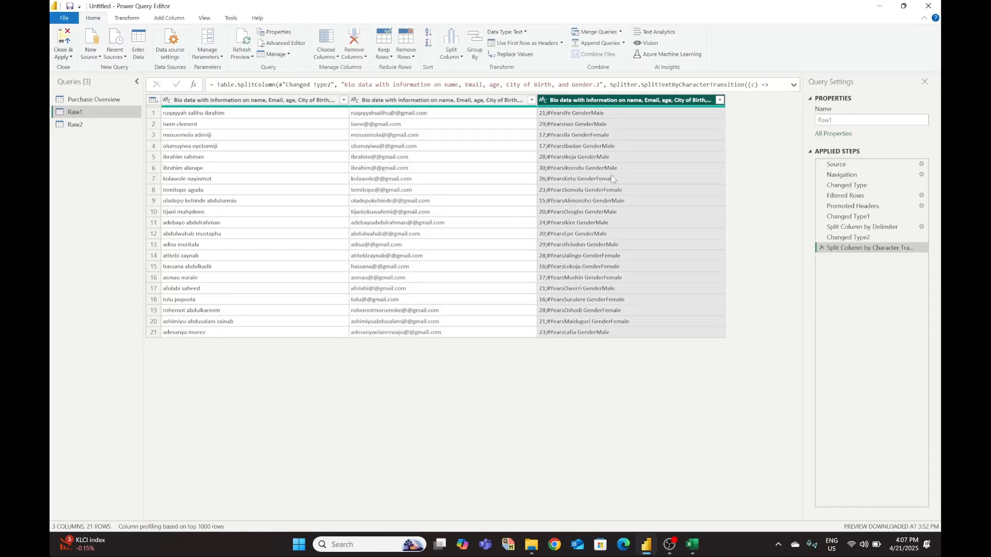
click(452, 54)
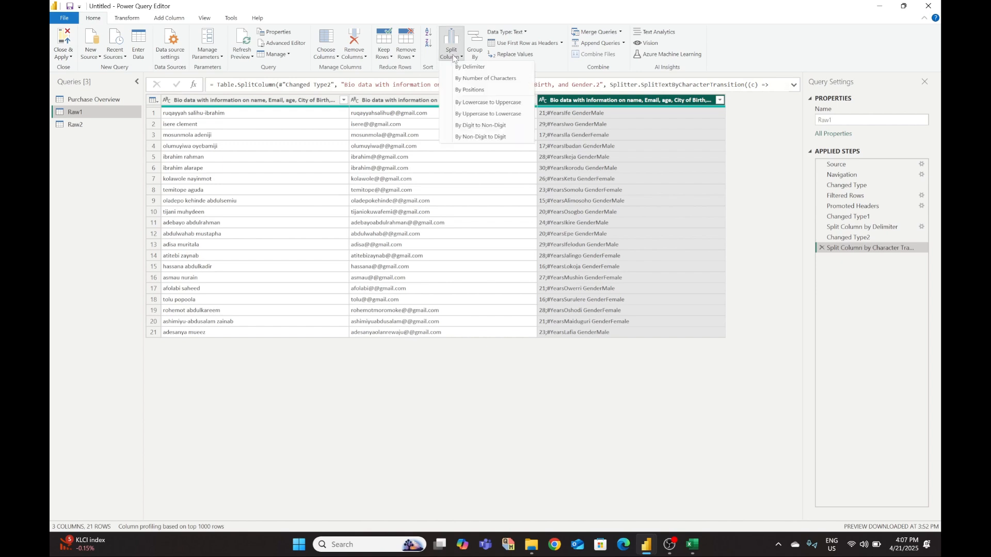
click(469, 67)
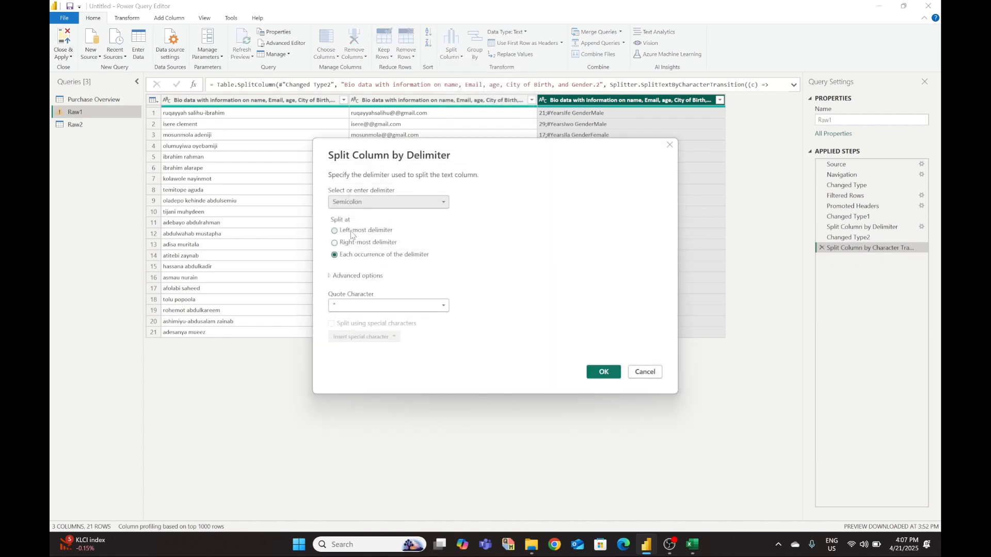
click(335, 231)
click(412, 306)
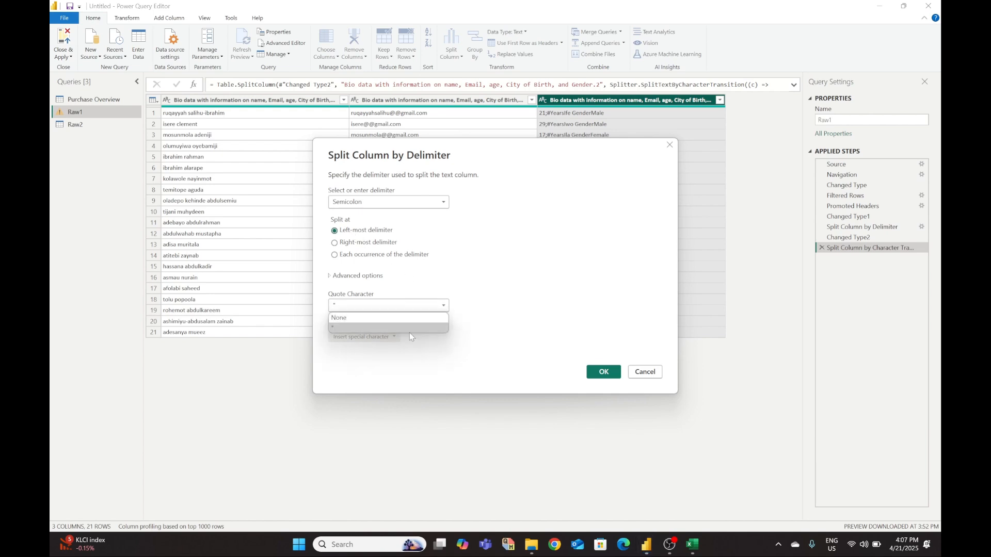
click(410, 328)
click(604, 372)
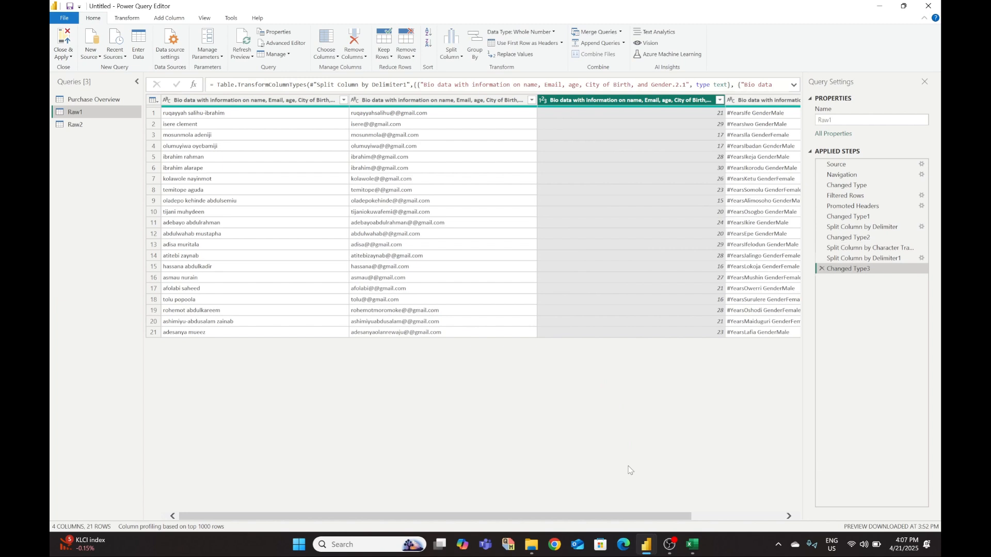
- Select the remaining #Years city-gender text column
scroll(630, 470, right, 3)
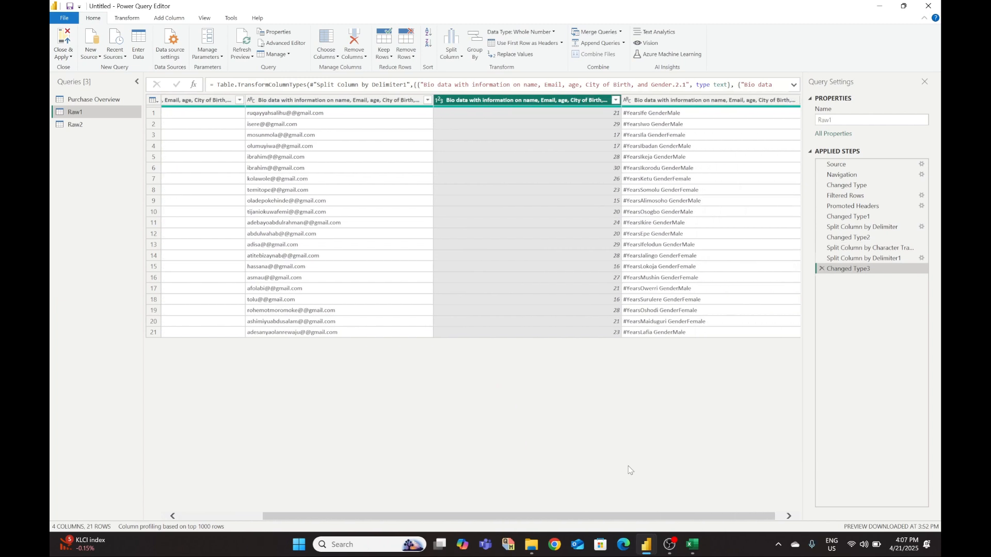
scroll(629, 470, right, 1)
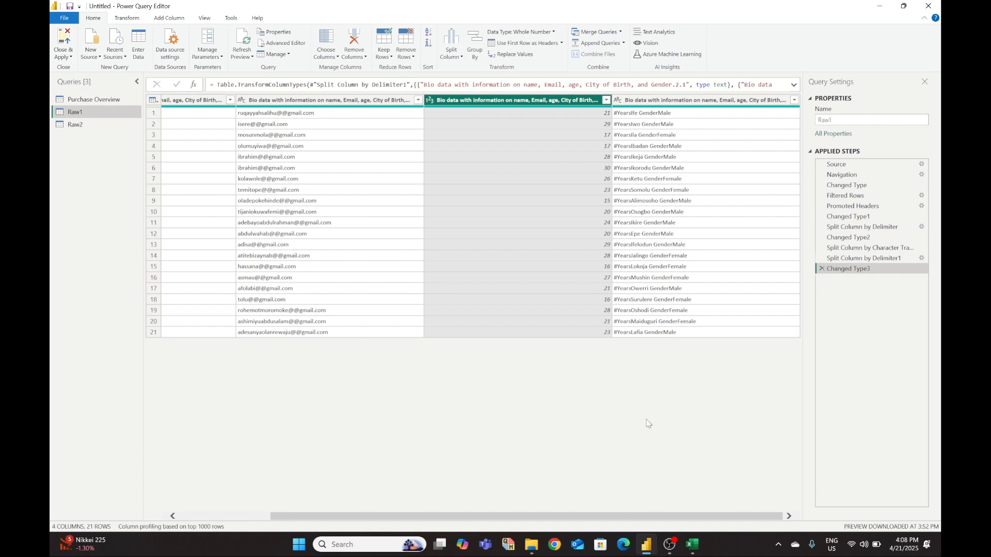
click(702, 101)
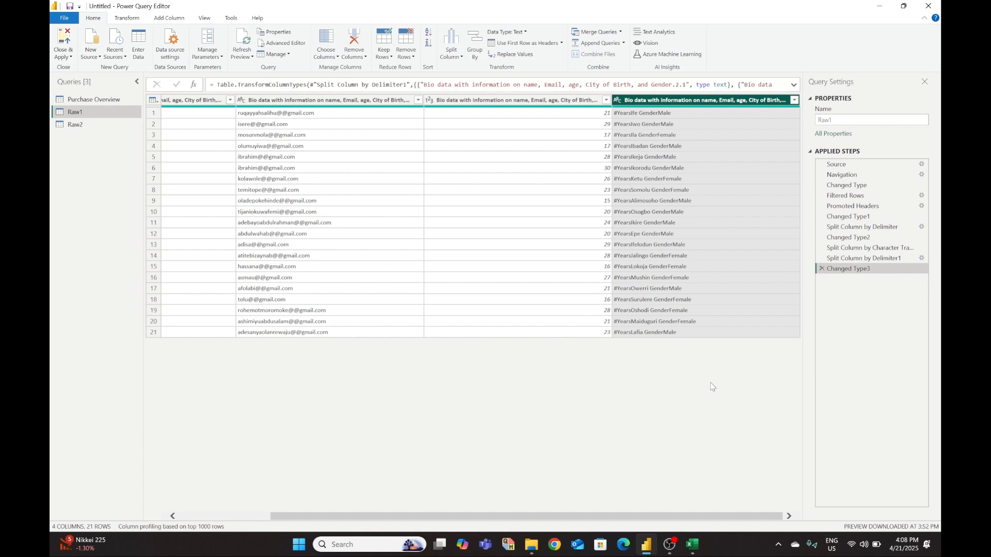
- Split the #Years column at the left-most 'Gender' delimiter, with quote character set to None
click(448, 57)
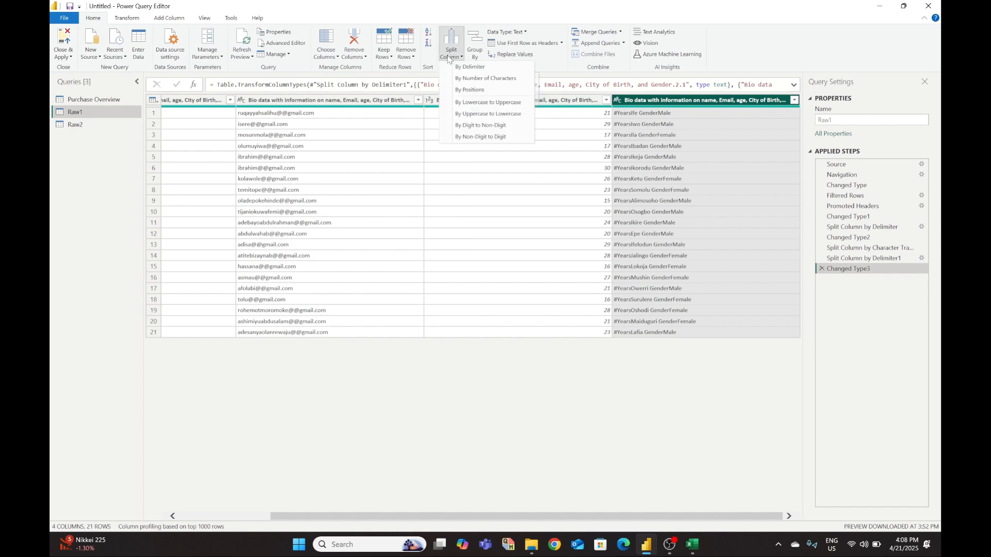
click(470, 67)
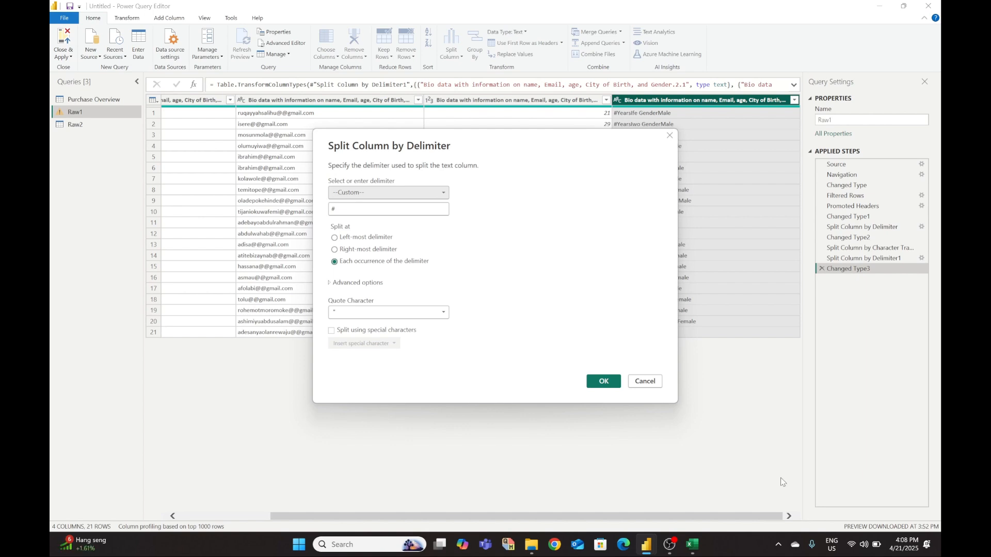
mouse_move(683, 554)
click(728, 511)
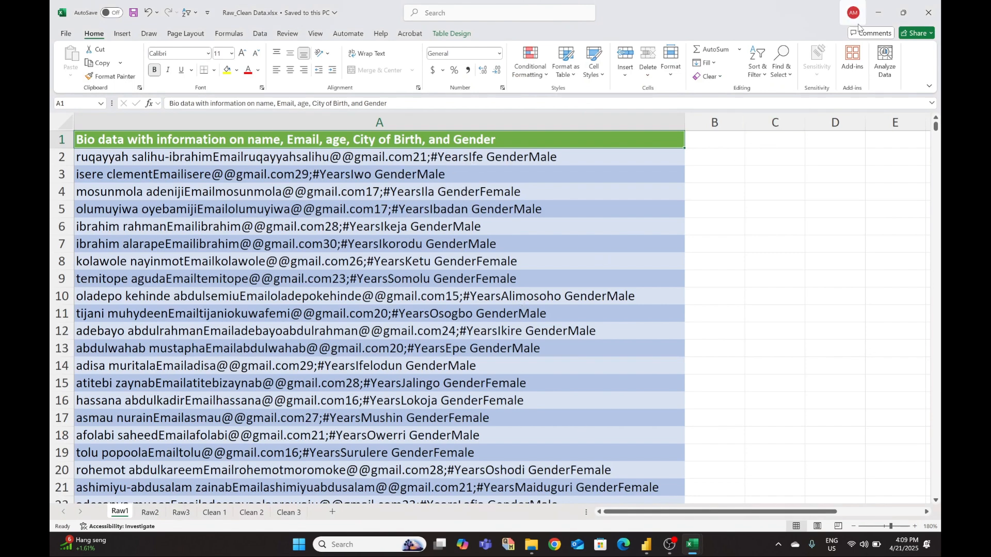
click(877, 13)
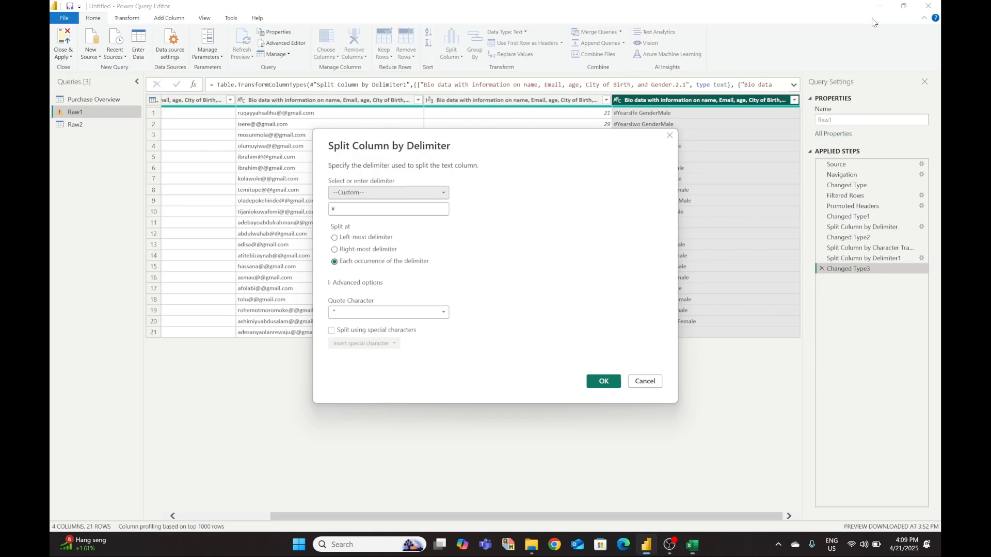
click(398, 208)
key(BackSpace)
text(Gender)
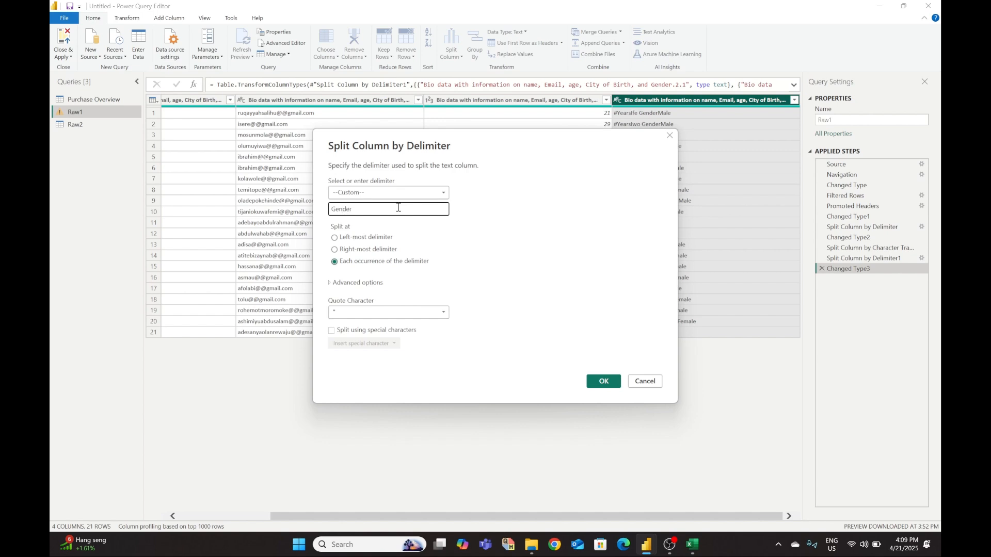
click(336, 238)
click(390, 312)
click(392, 331)
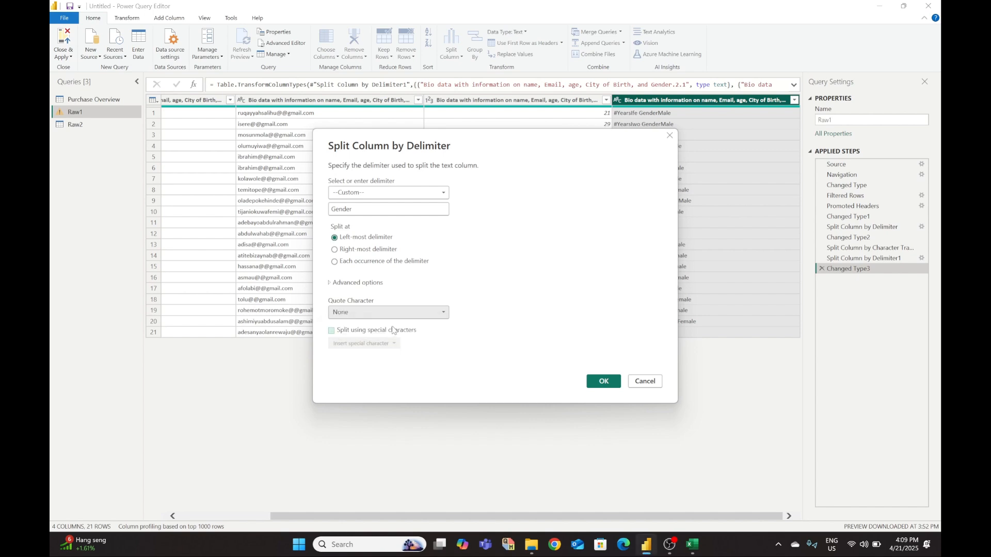
click(603, 382)
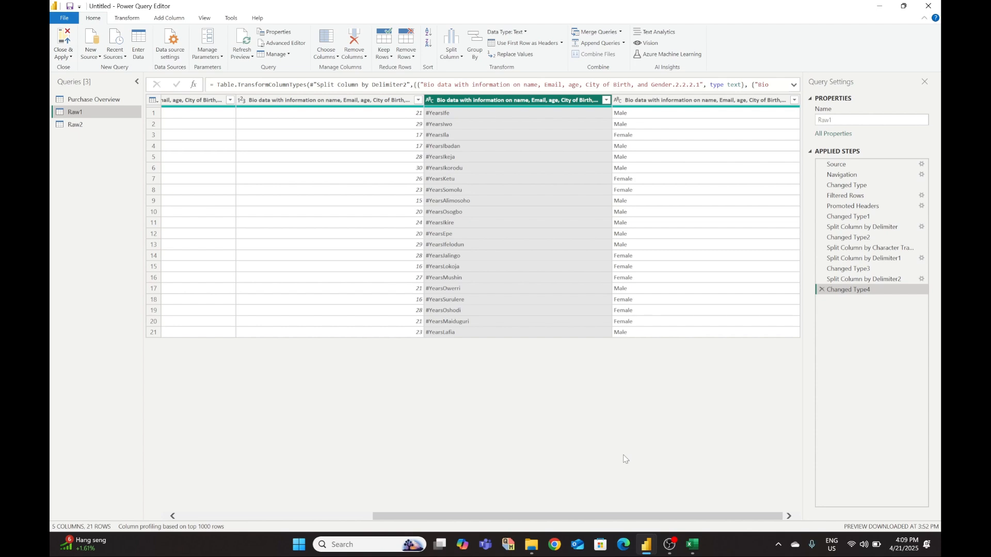
scroll(625, 459, left, 5)
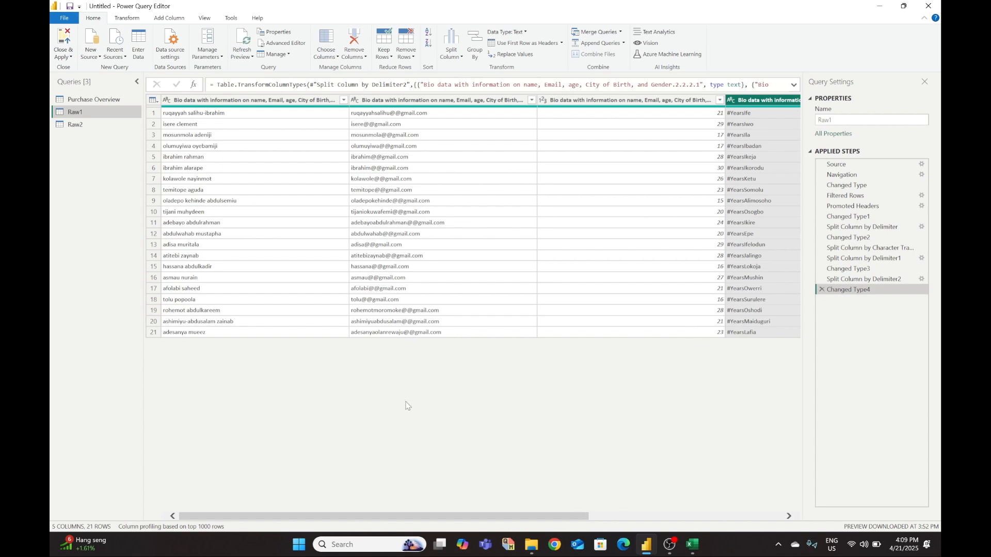
scroll(431, 394, right, 5)
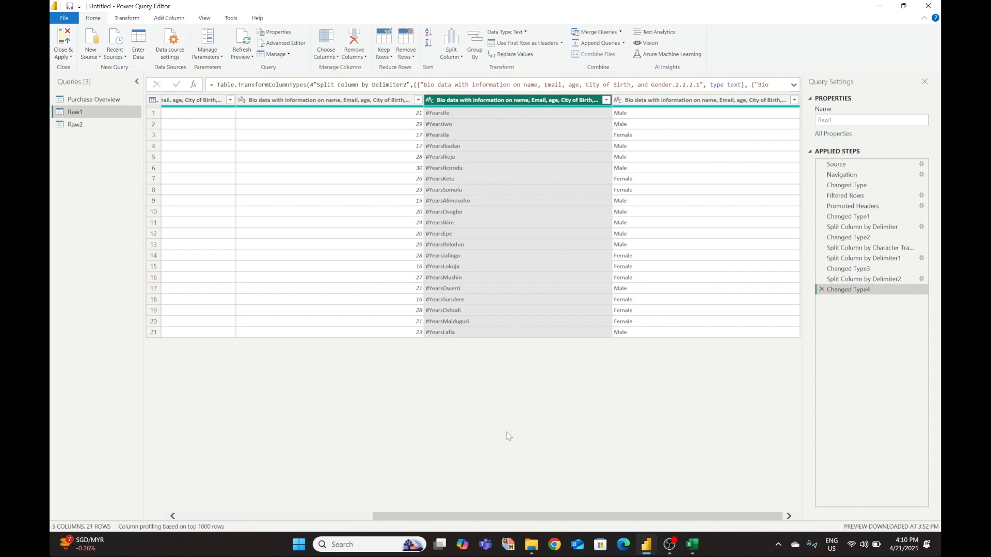
click(487, 255)
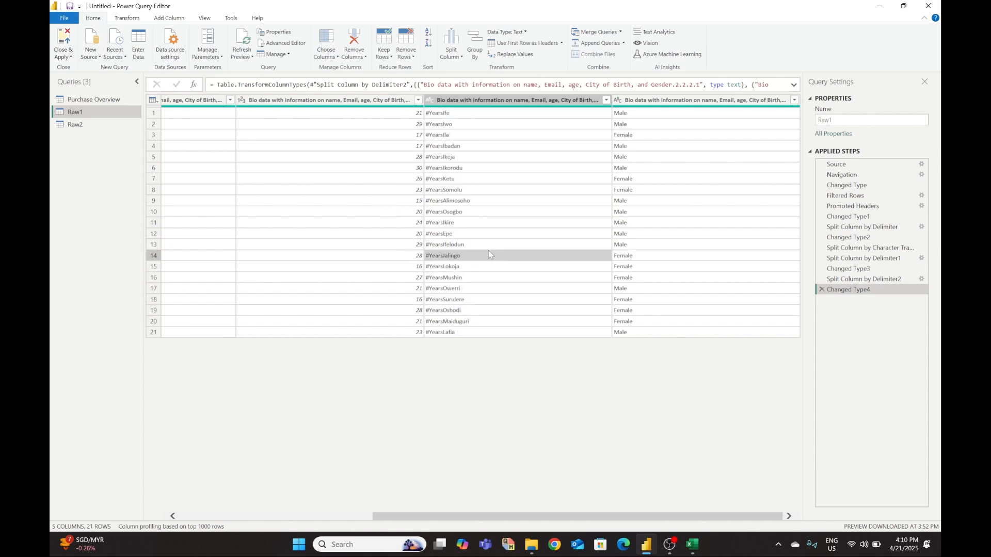
click(448, 113)
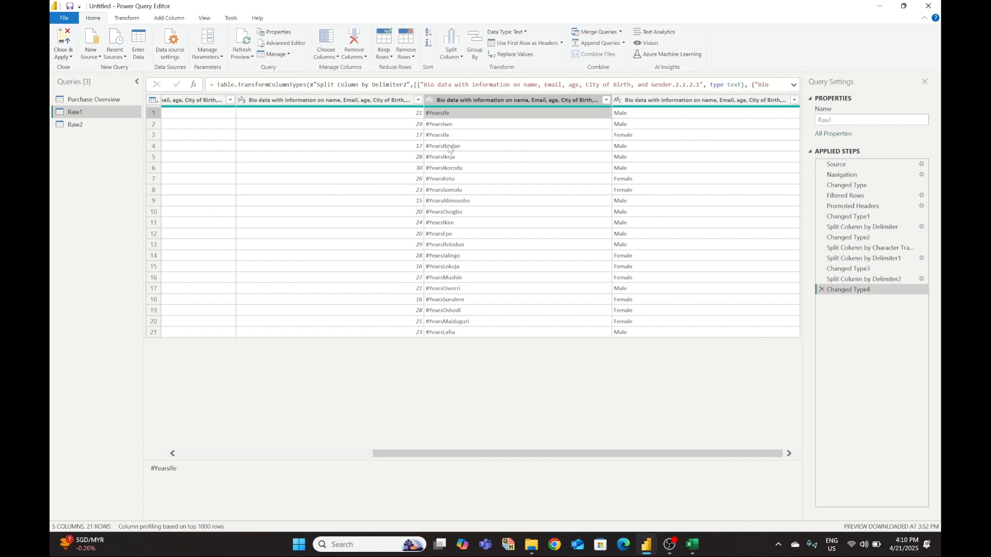
mouse_move(693, 545)
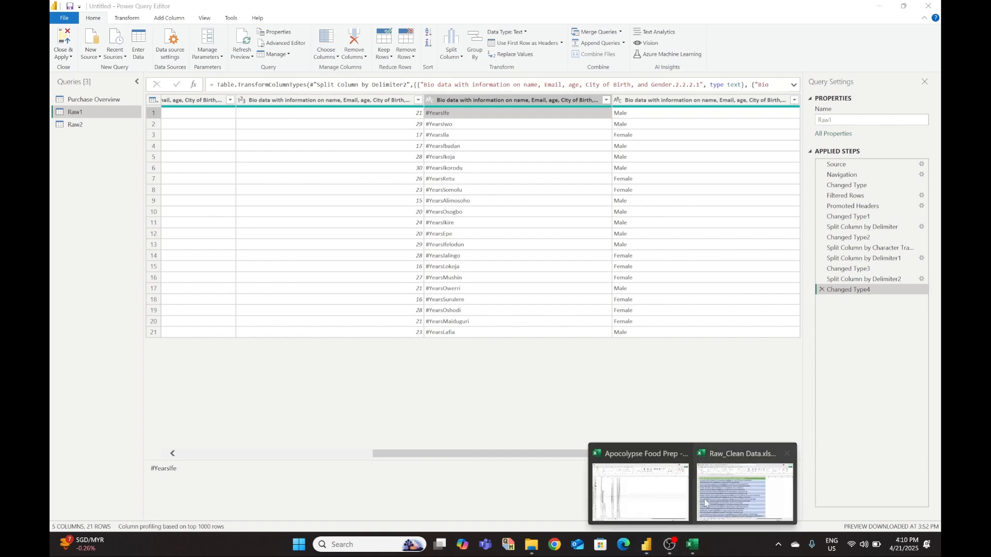
click(705, 516)
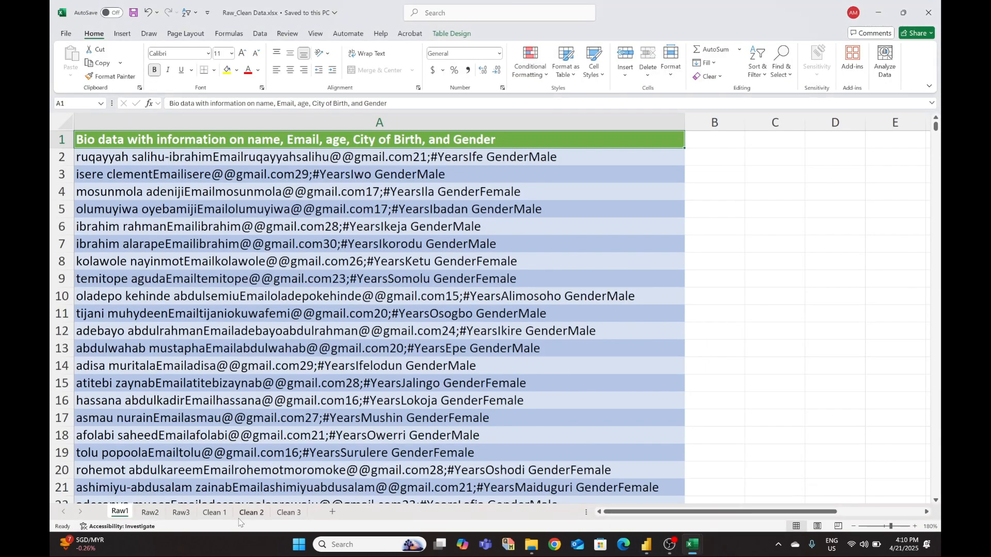
click(223, 514)
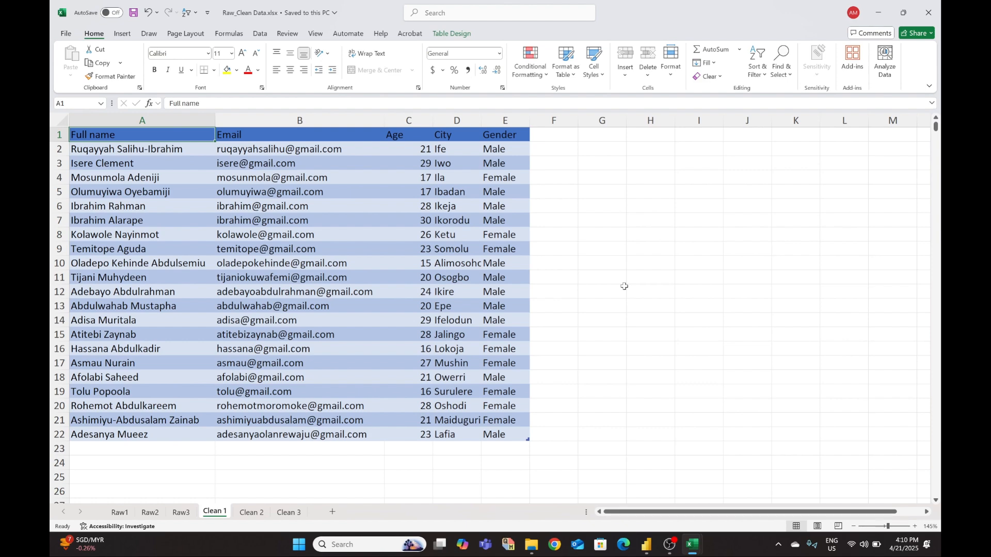
click(646, 544)
click(677, 494)
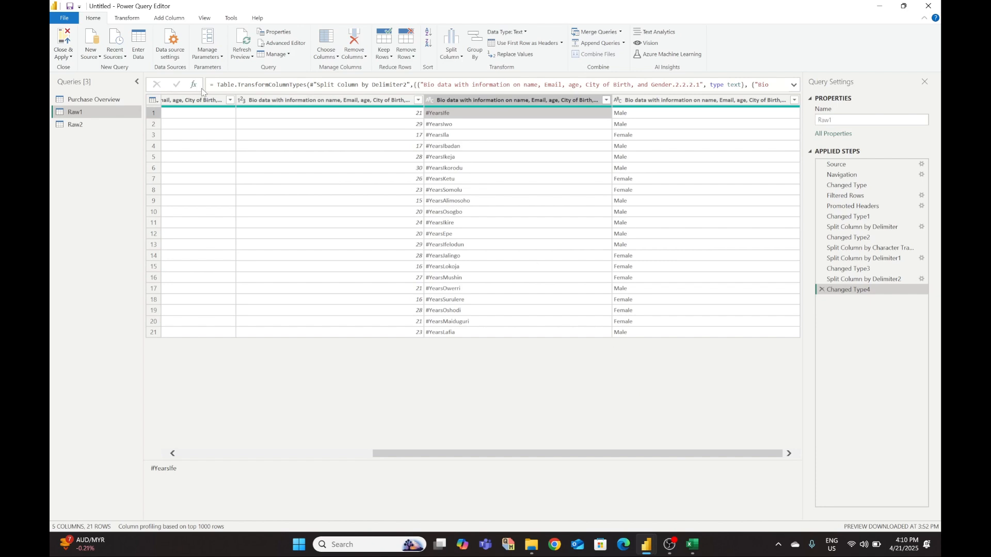
- On the Add Column tab, select the #Years city column and start Column From Examples
click(121, 19)
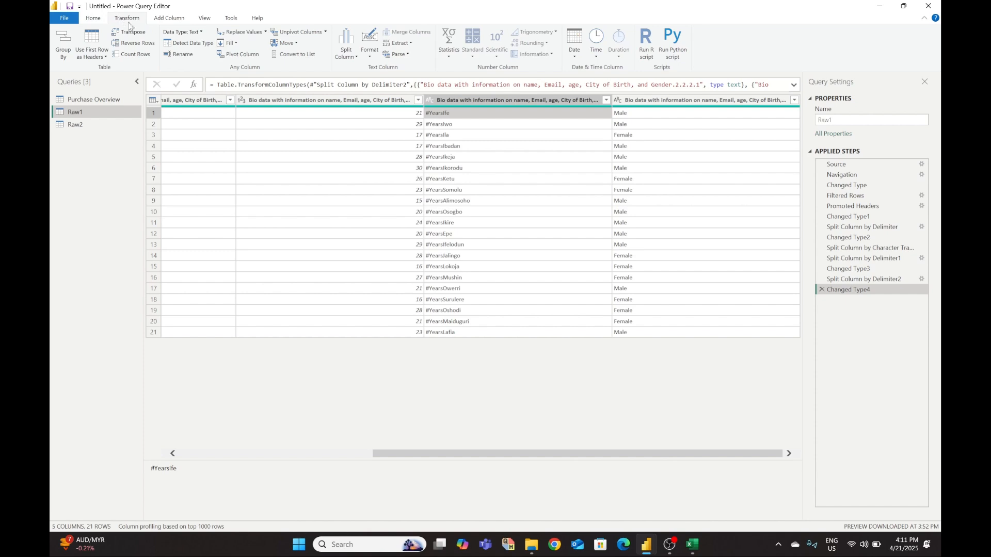
click(173, 21)
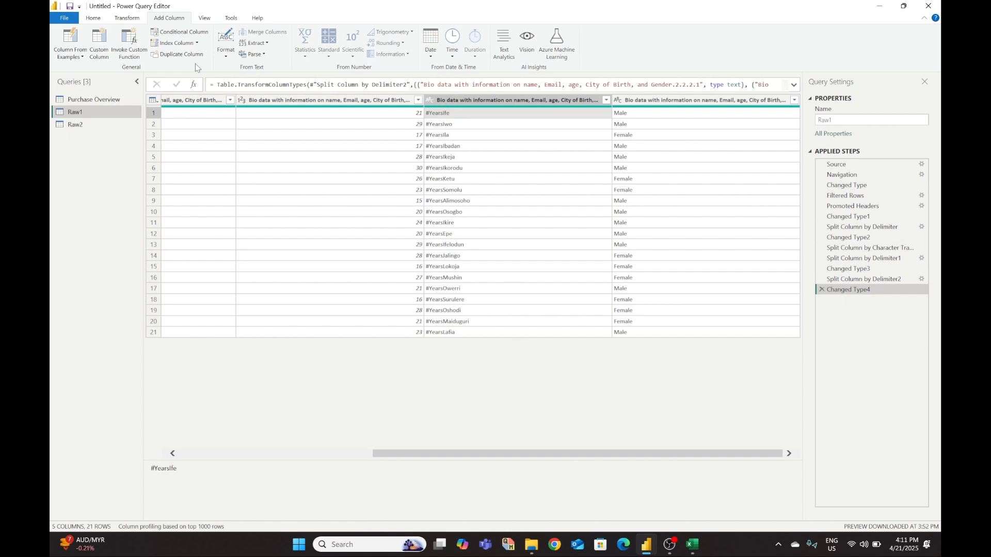
click(447, 101)
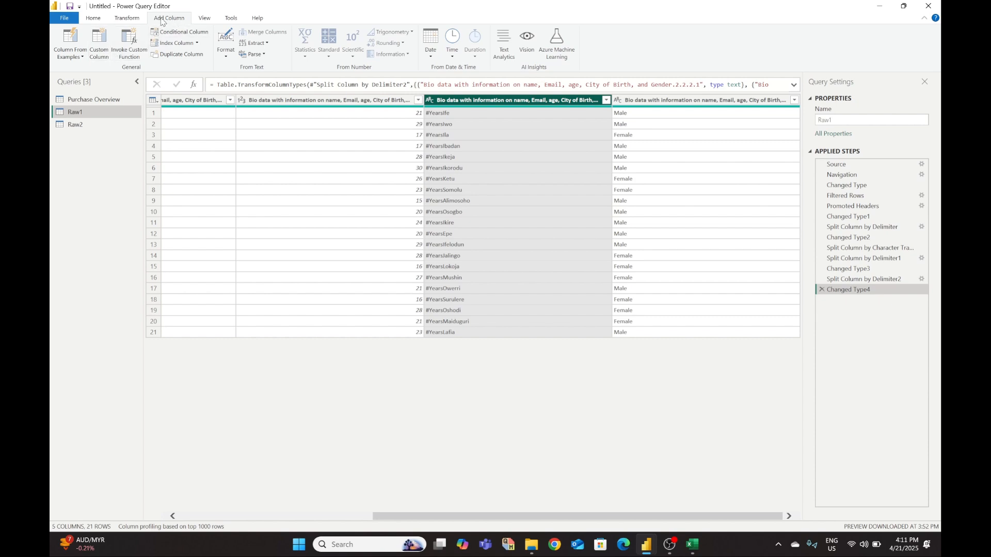
click(73, 40)
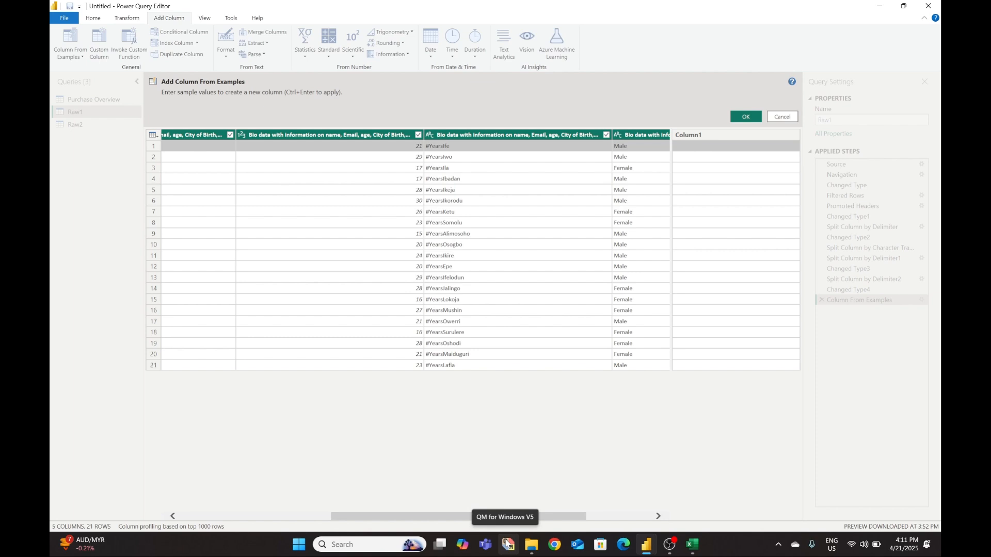
- Try 'Ife' as the example city value, then cancel the example column
text(le)
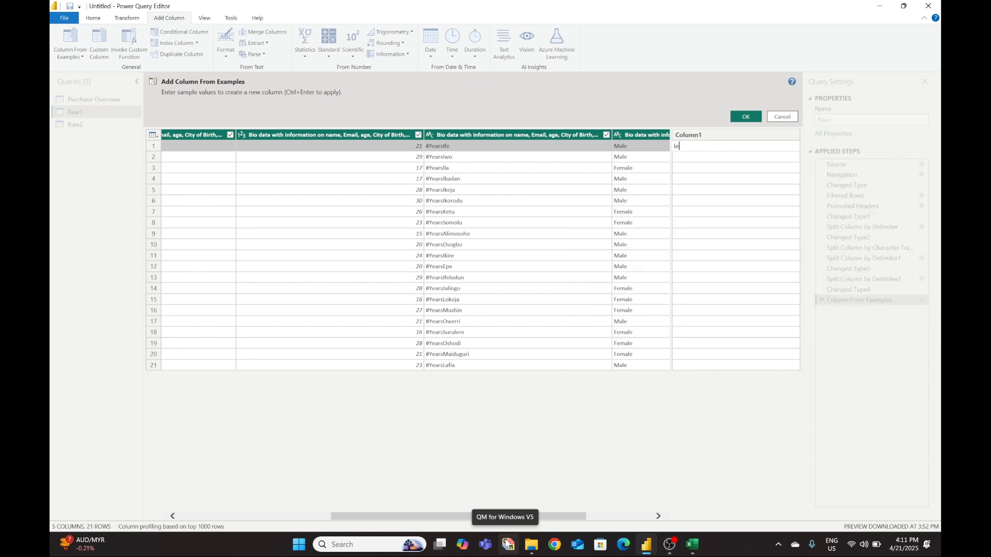
key(BackSpace)
key(BackSpace)
text(Ife)
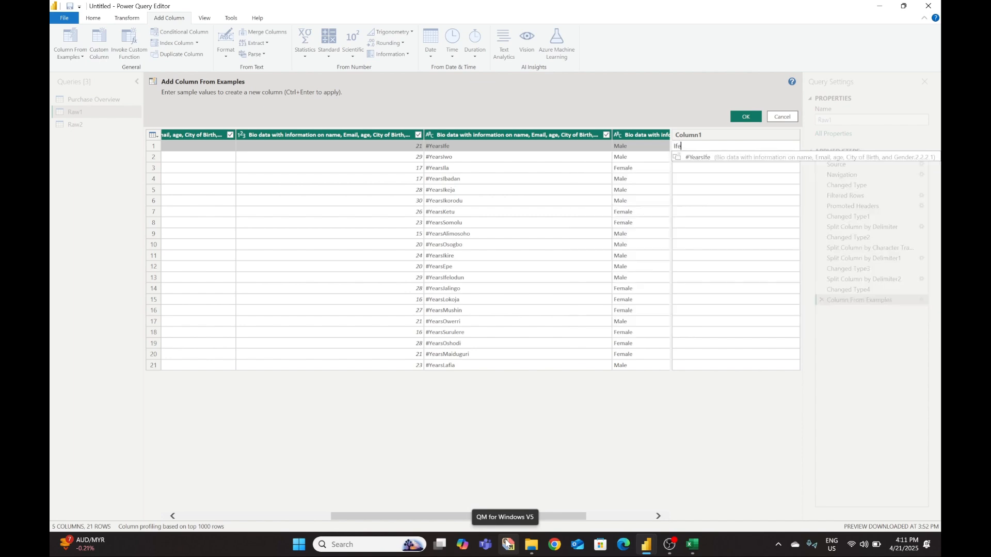
click(690, 169)
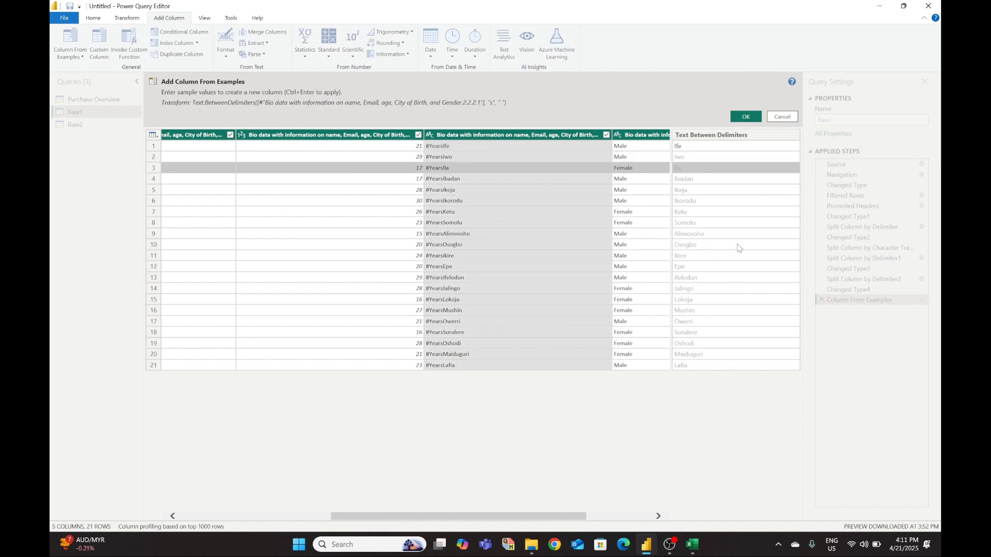
click(782, 117)
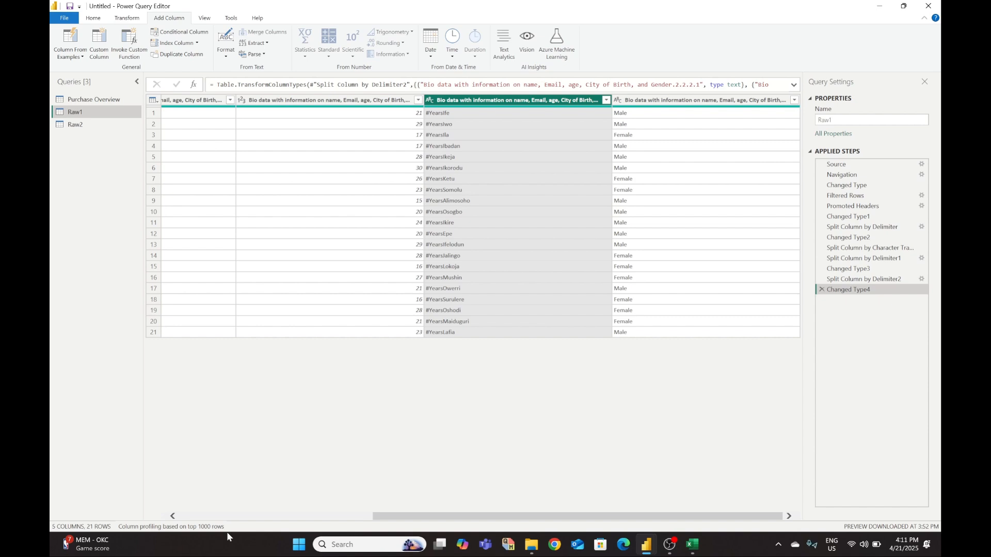
- Rebuild Column From Examples with 'Ife' to add a Text Between Delimiters city column
click(70, 38)
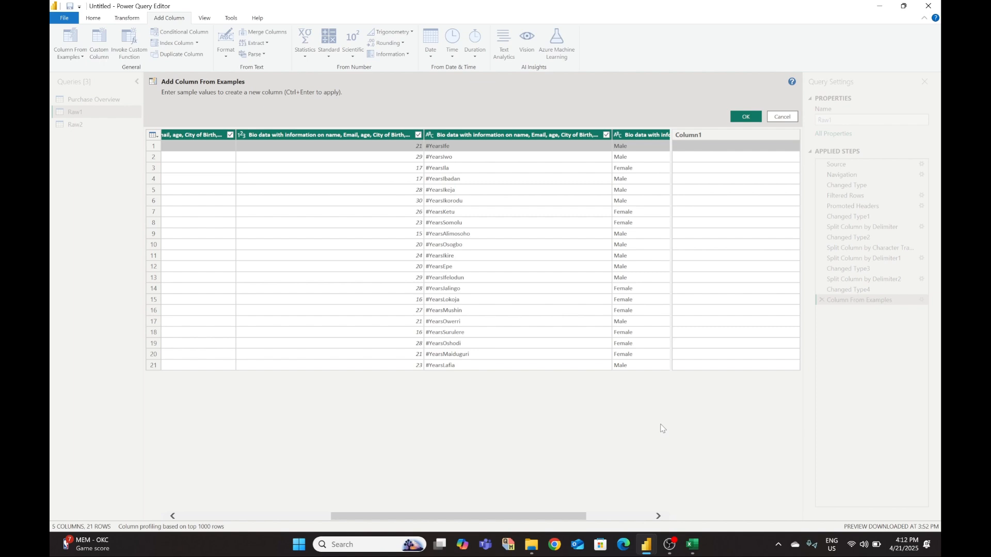
text(Ife)
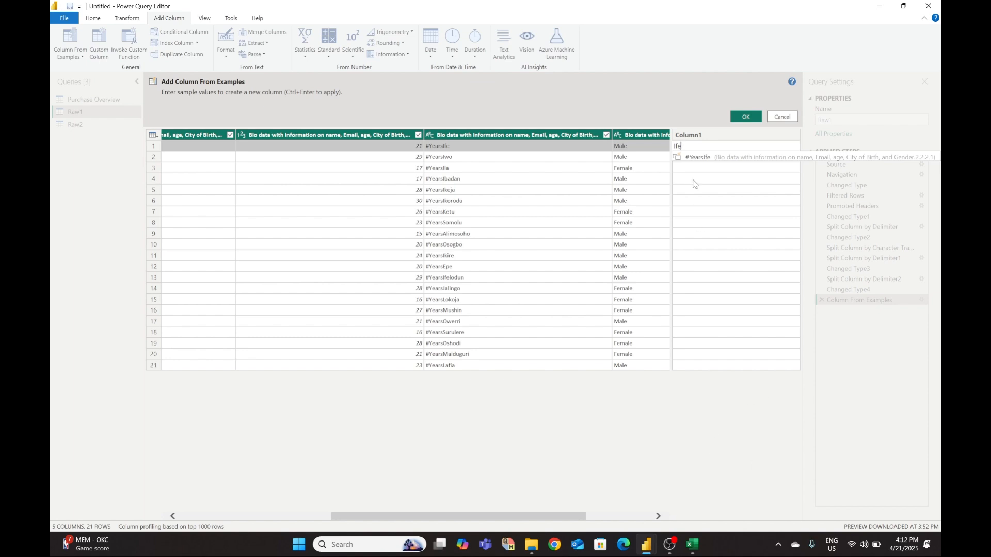
click(696, 181)
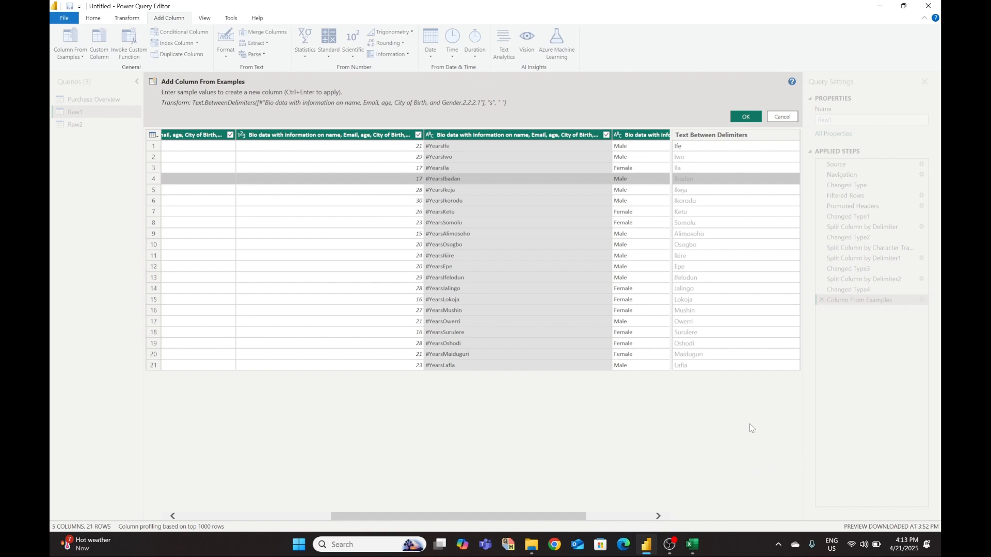
click(744, 117)
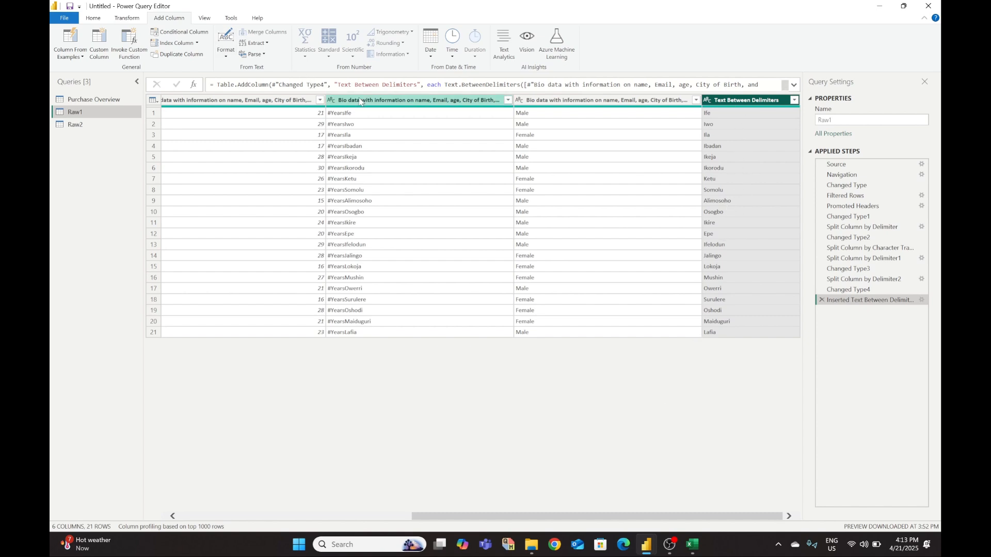
- Remove the #Years text column from Raw1
click(379, 101)
right_click(379, 101)
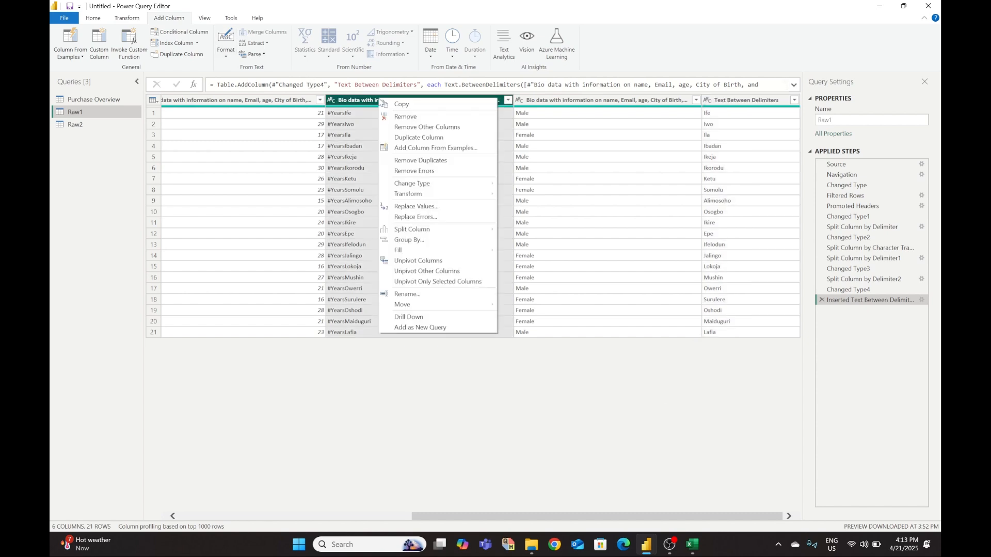
click(400, 118)
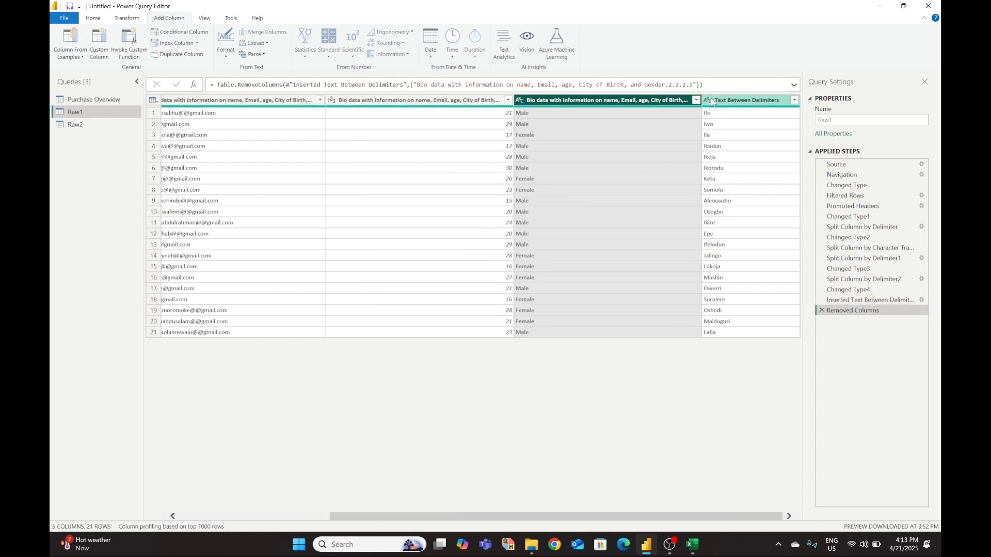
- Move the city column left so it sits before the gender column, checking against Clean 1
mouse_move(701, 544)
click(744, 493)
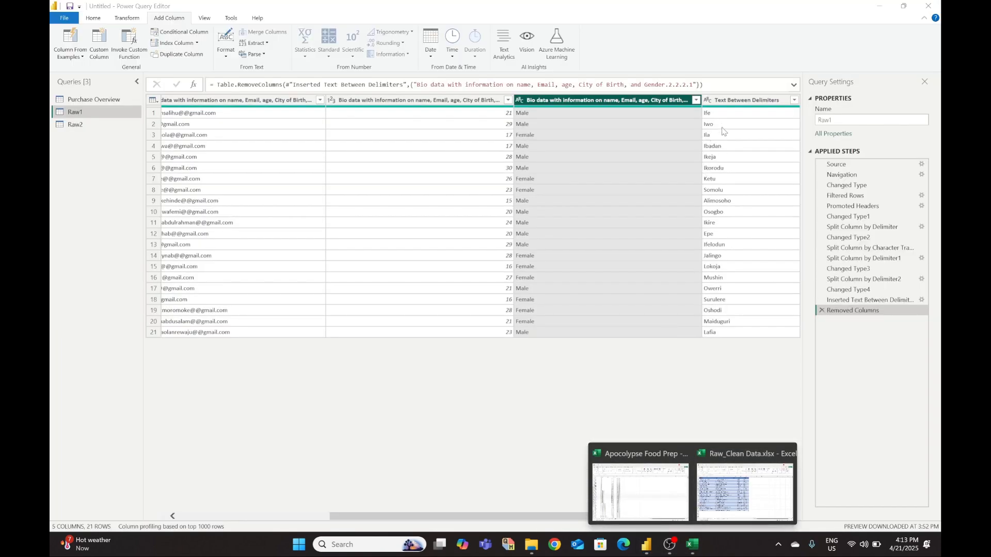
drag(726, 100, 532, 103)
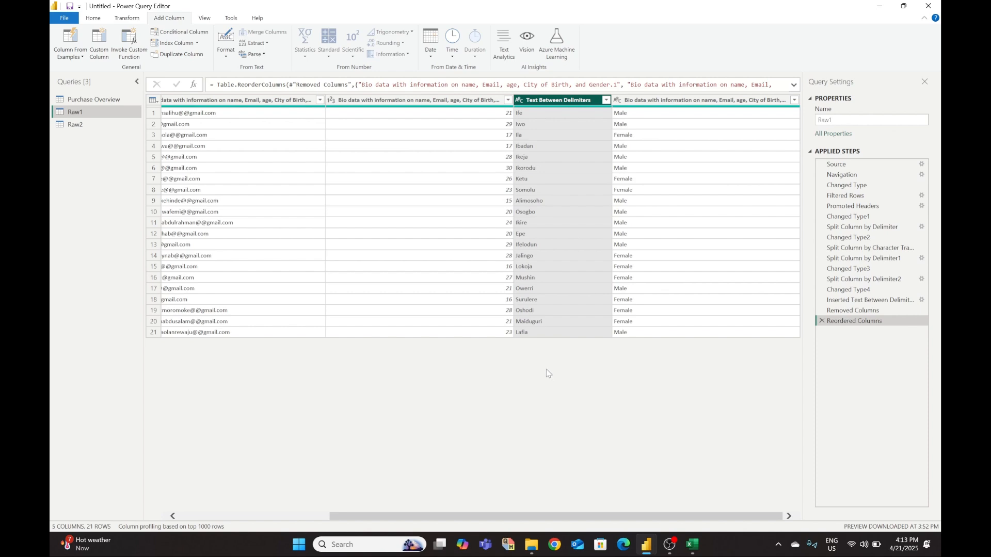
mouse_move(692, 545)
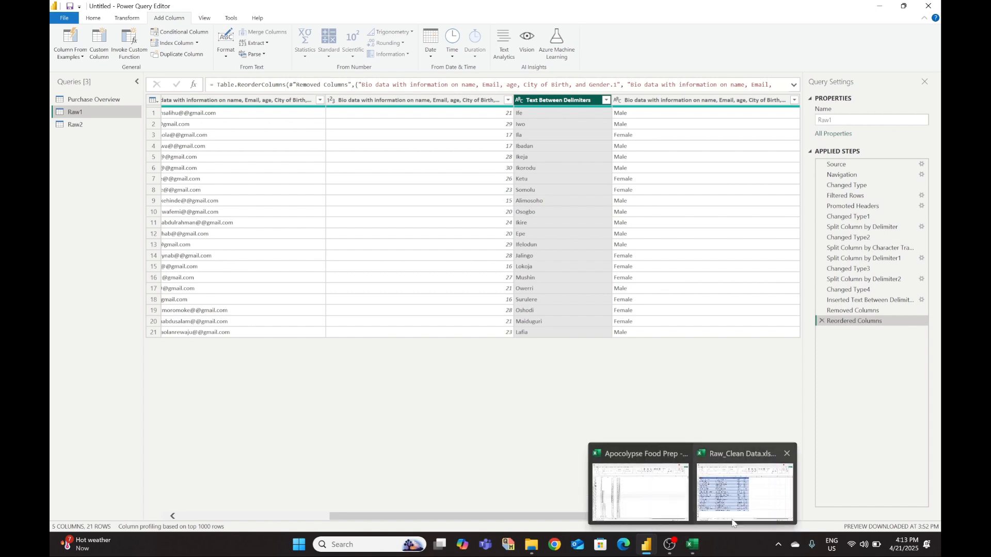
mouse_move(733, 522)
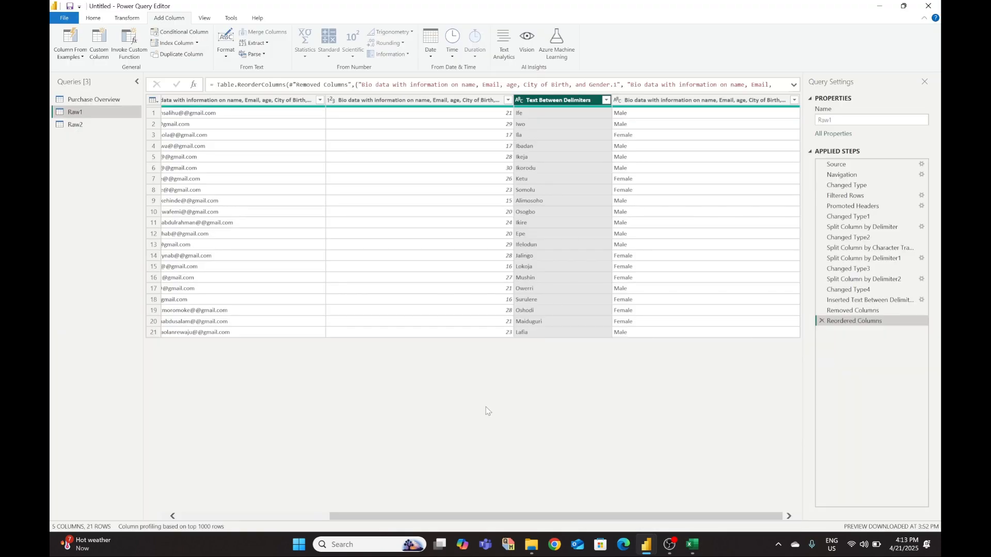
drag(642, 516, 377, 520)
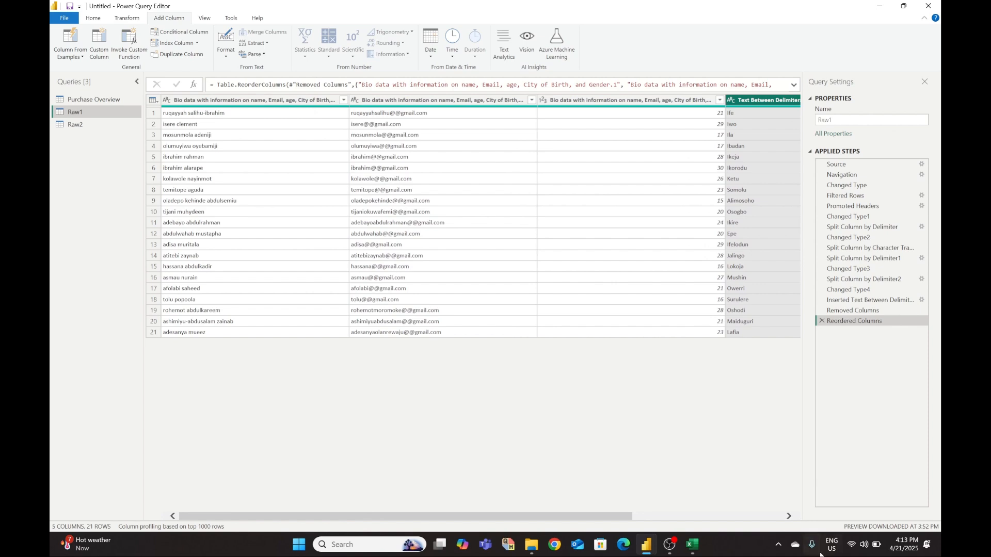
- Rename the first two columns to 'Full name' and 'Email'
mouse_move(694, 548)
mouse_move(718, 497)
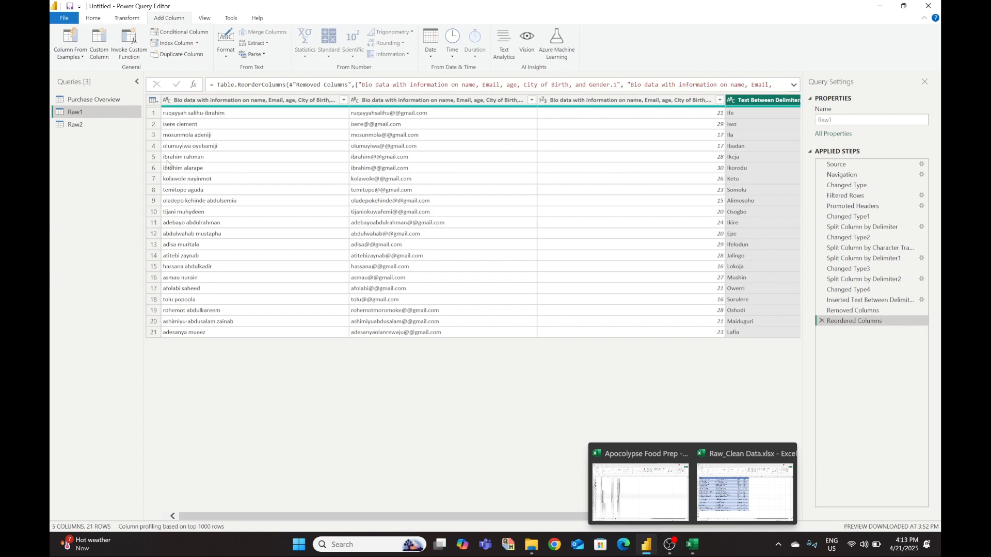
right_click(225, 101)
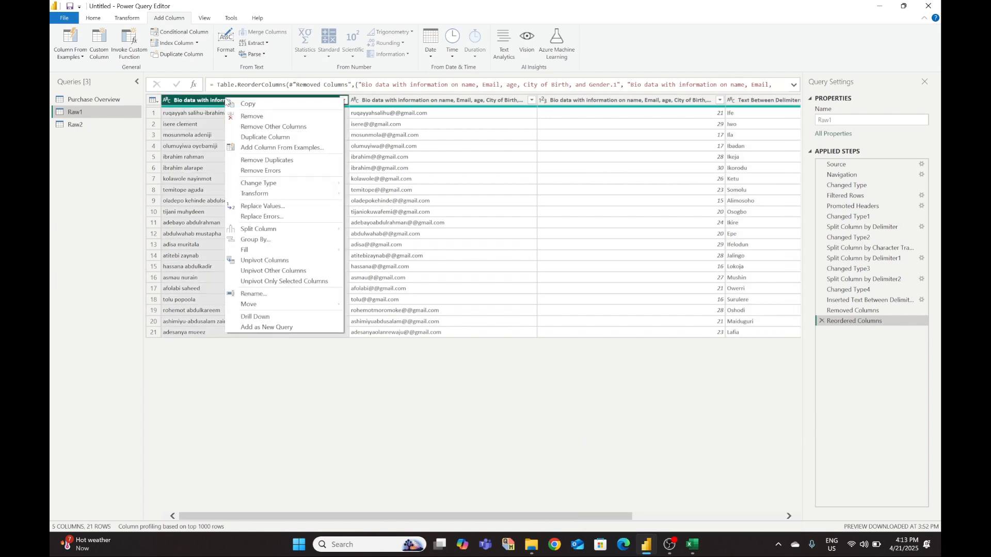
click(277, 296)
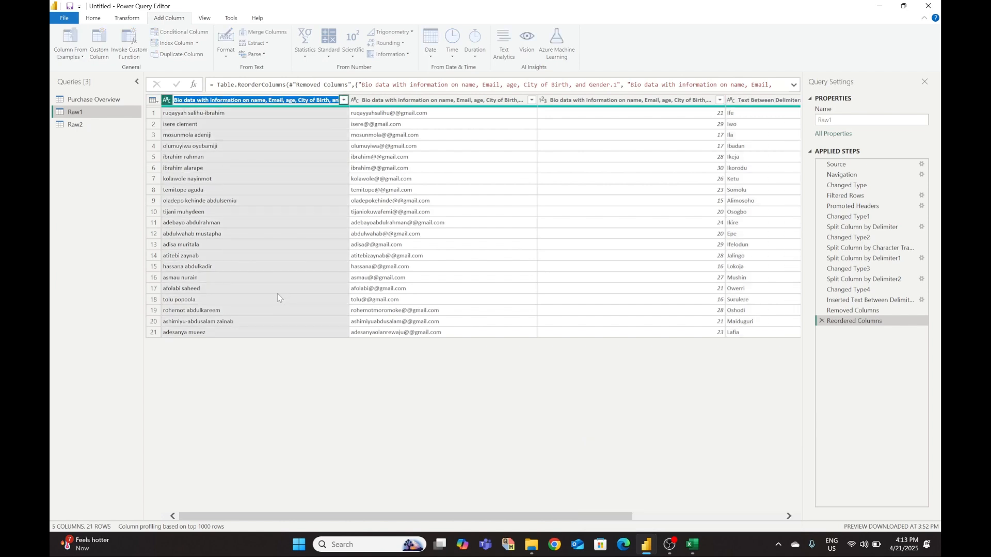
text(Full N)
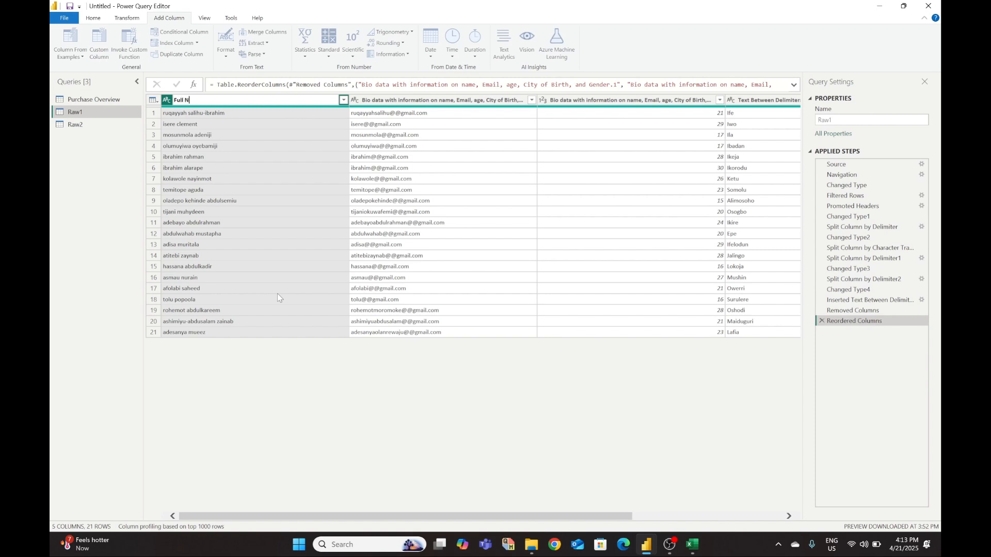
text(name)
click(301, 457)
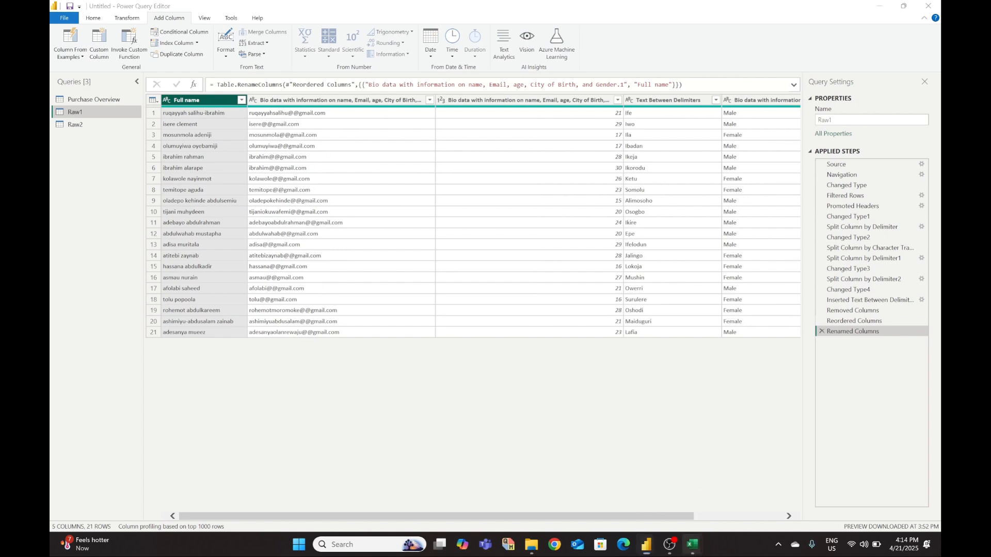
click(692, 545)
click(731, 515)
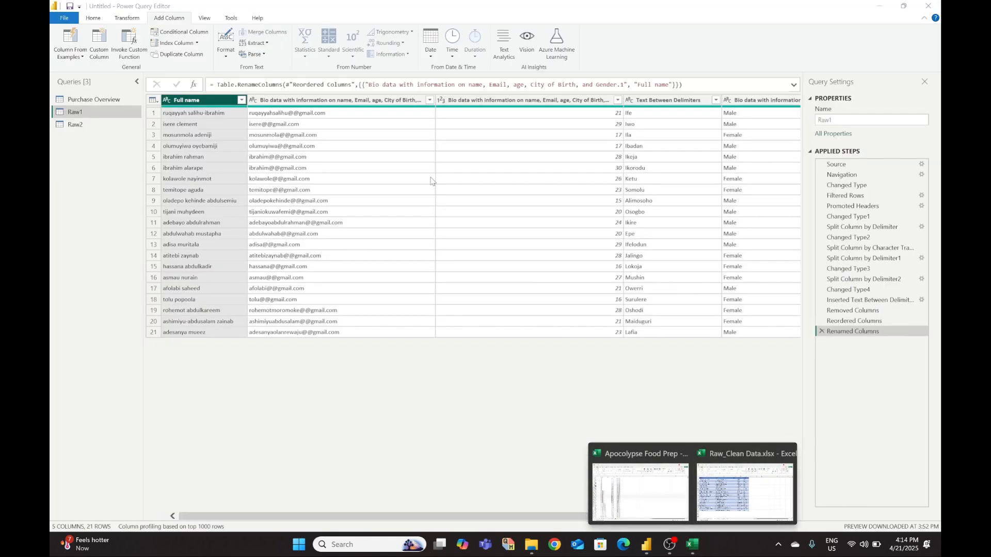
right_click(342, 99)
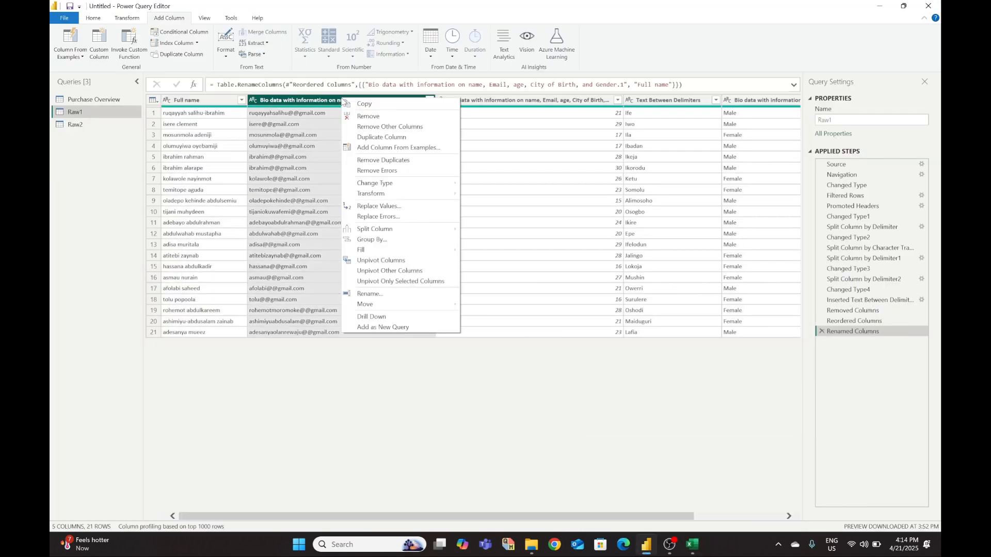
click(394, 293)
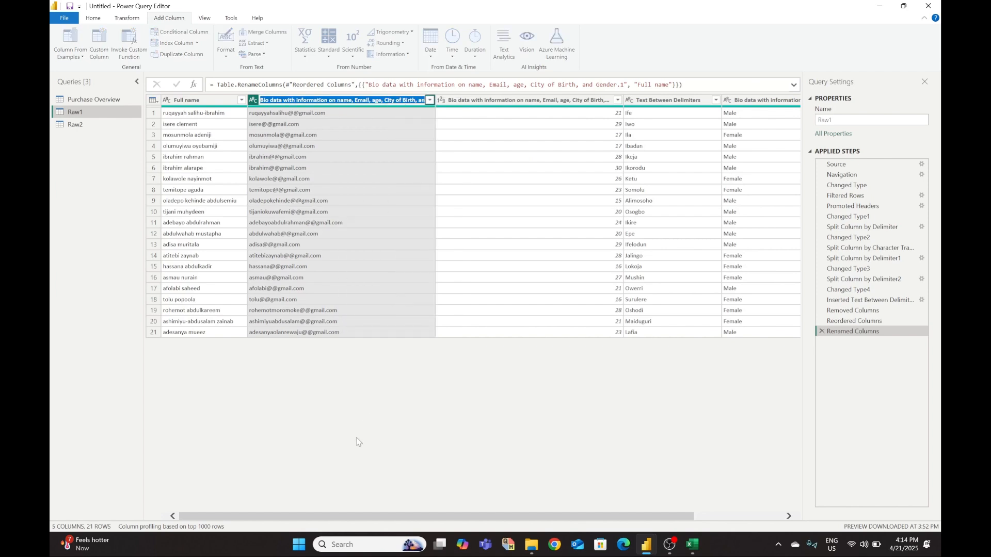
text(Email)
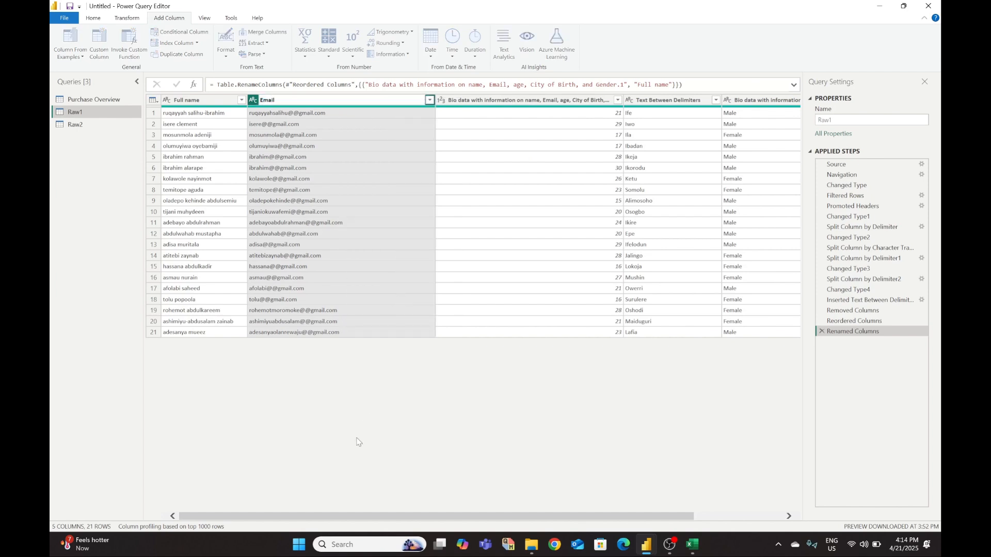
click(322, 449)
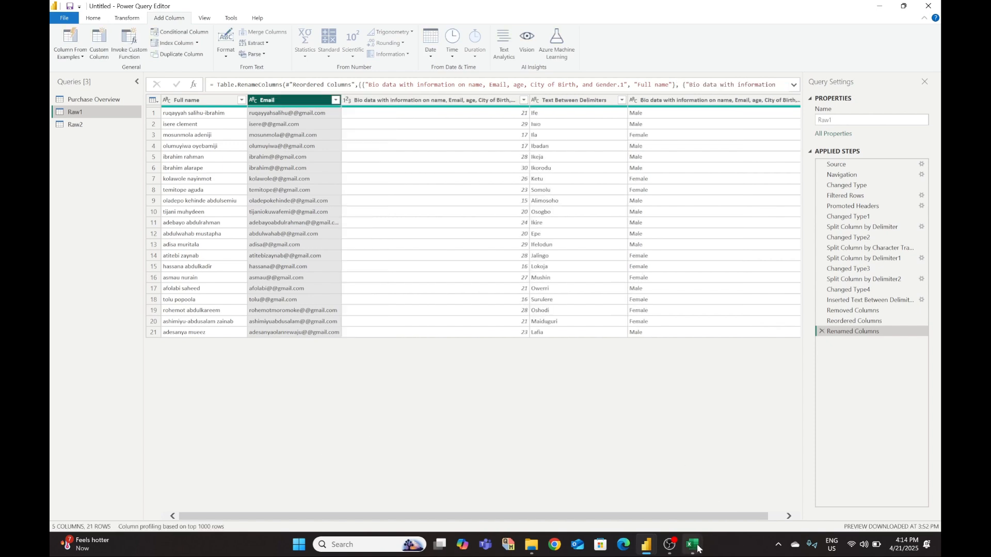
- Rename the remaining columns to 'Age', 'City' and 'Gender'
mouse_move(696, 547)
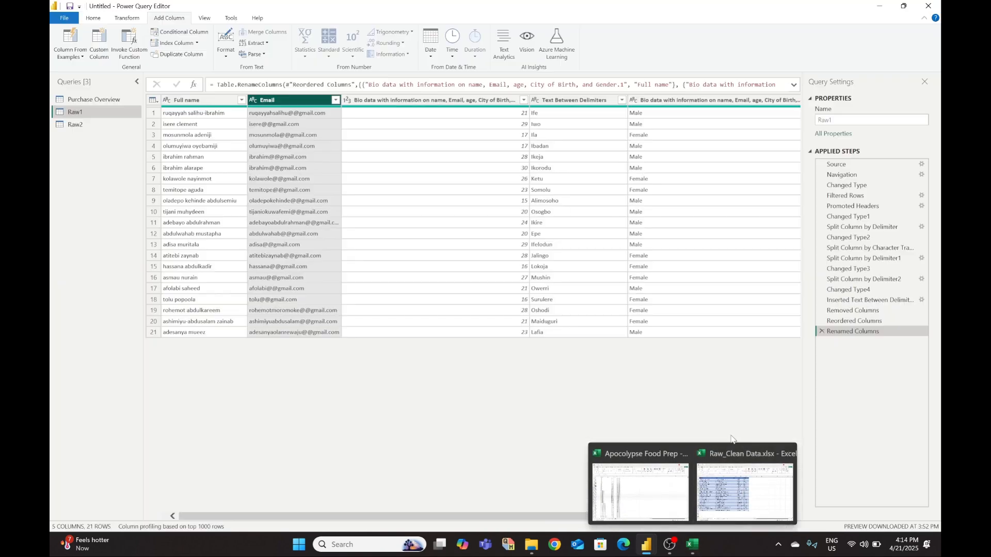
right_click(442, 100)
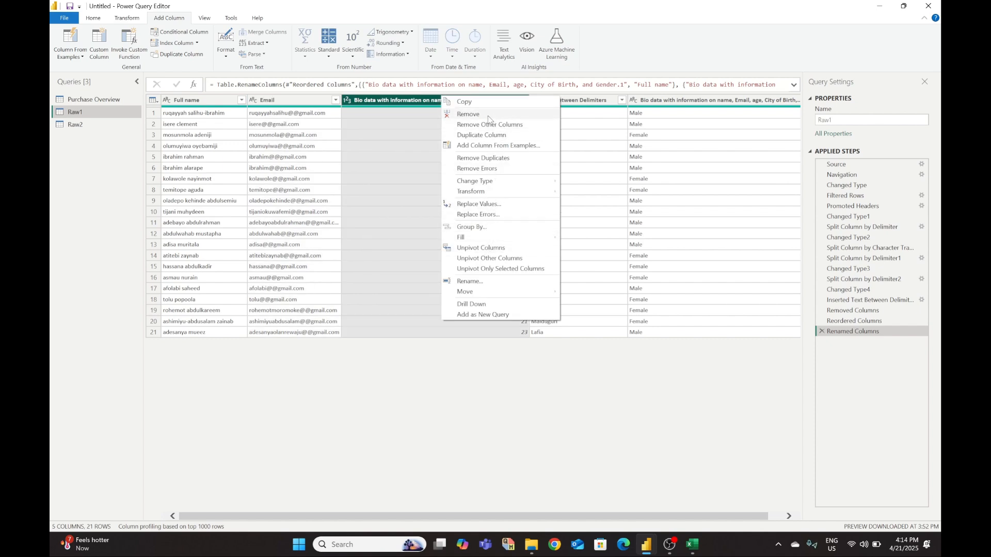
click(477, 282)
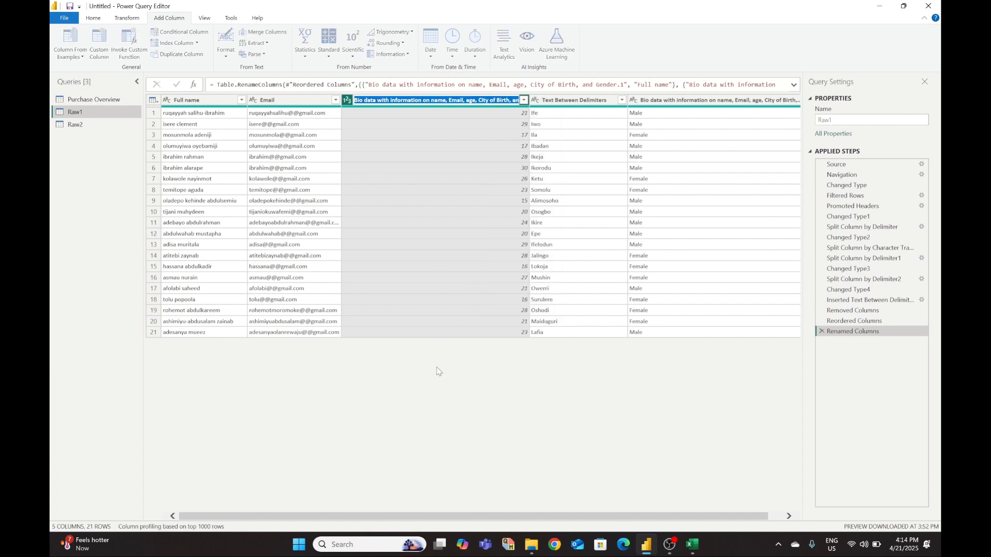
text(Age)
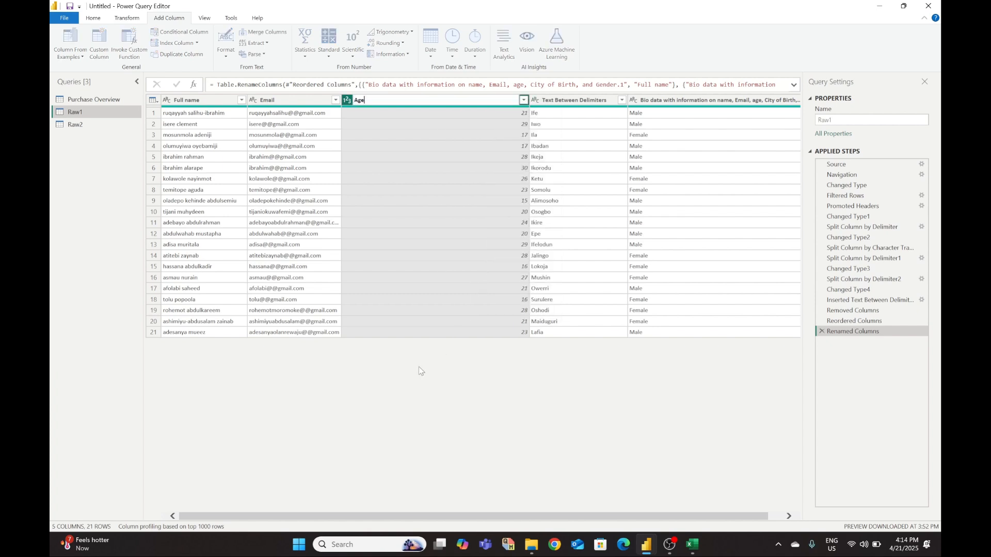
click(426, 452)
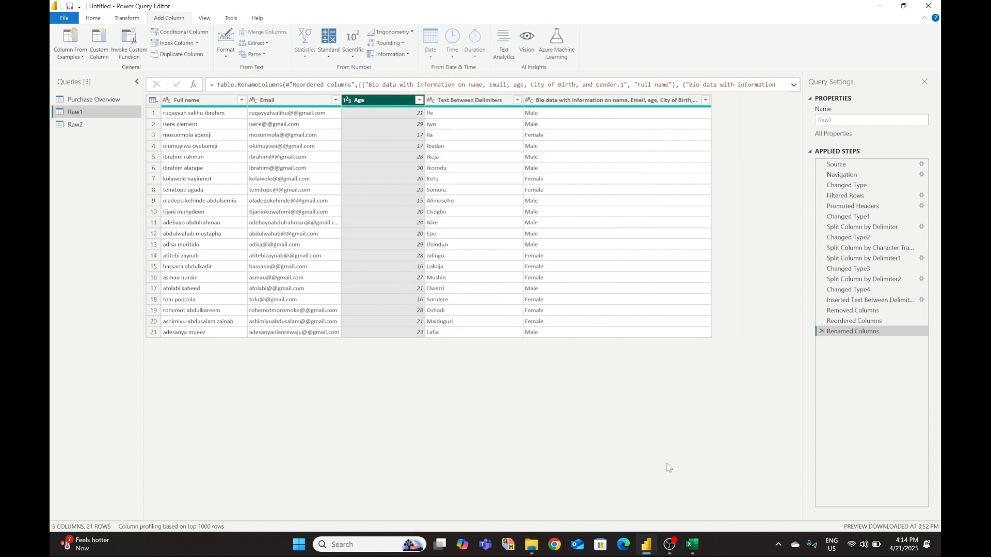
mouse_move(692, 544)
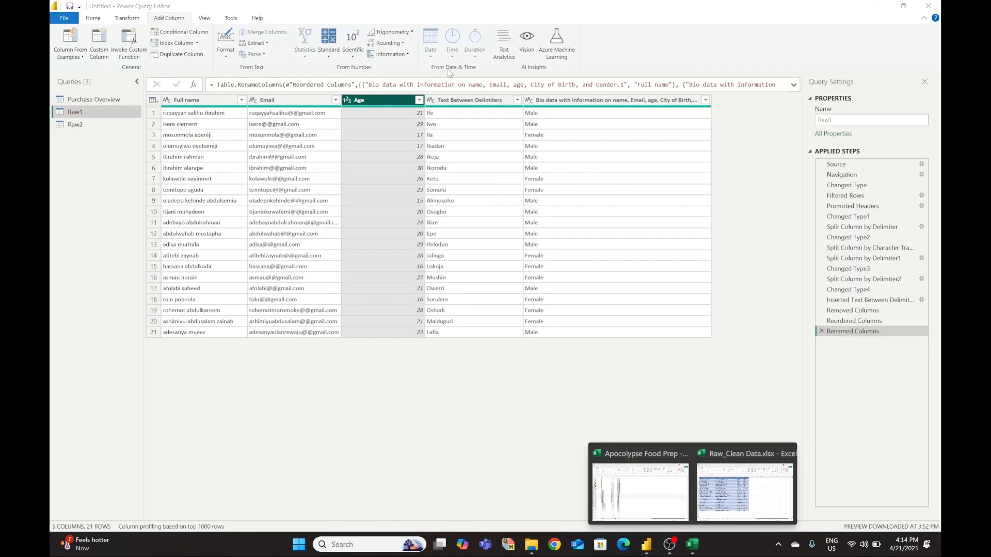
right_click(469, 100)
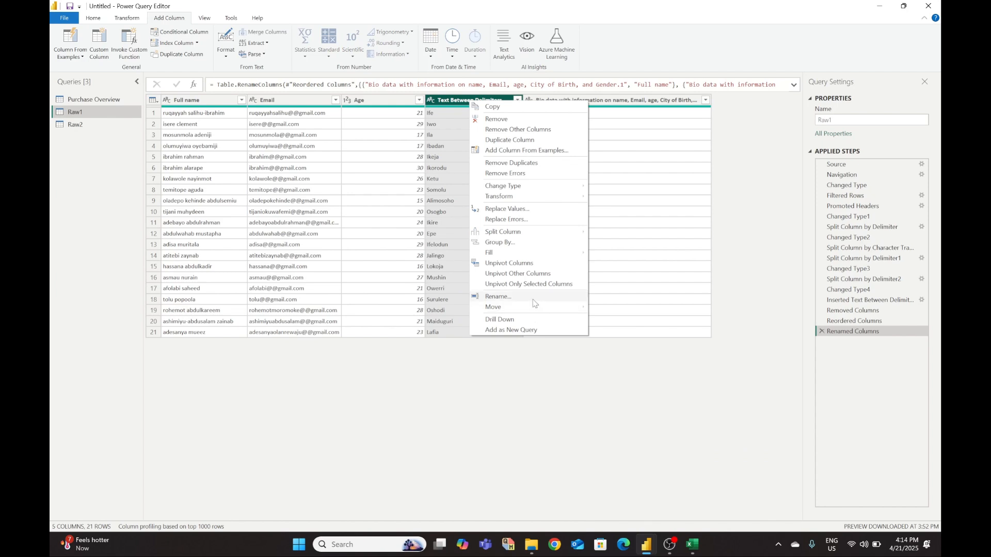
click(510, 297)
text(ity)
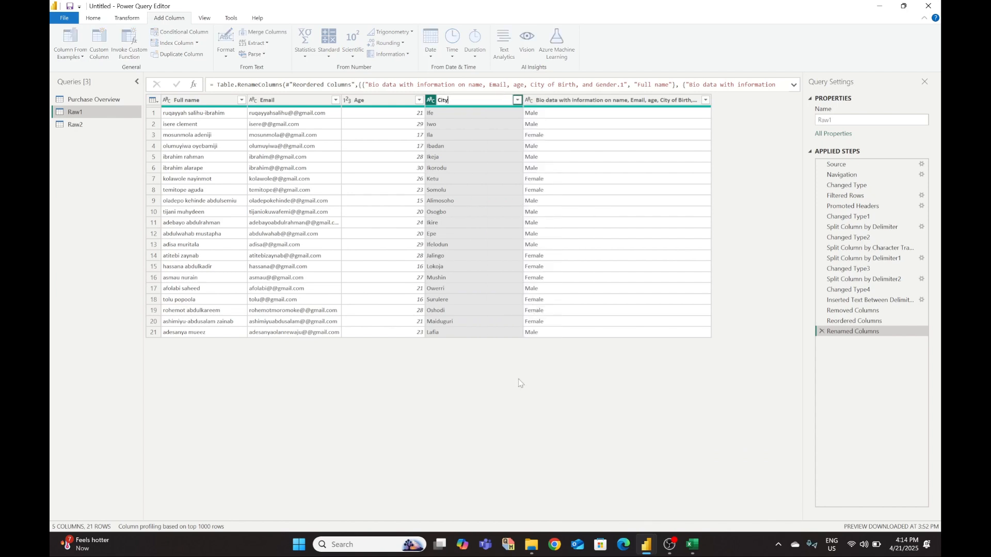
click(521, 415)
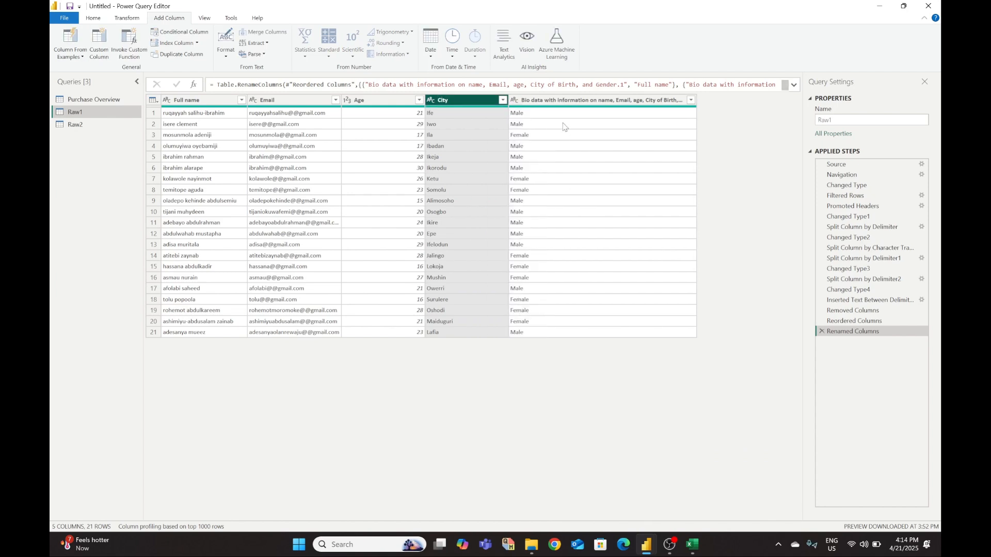
right_click(562, 99)
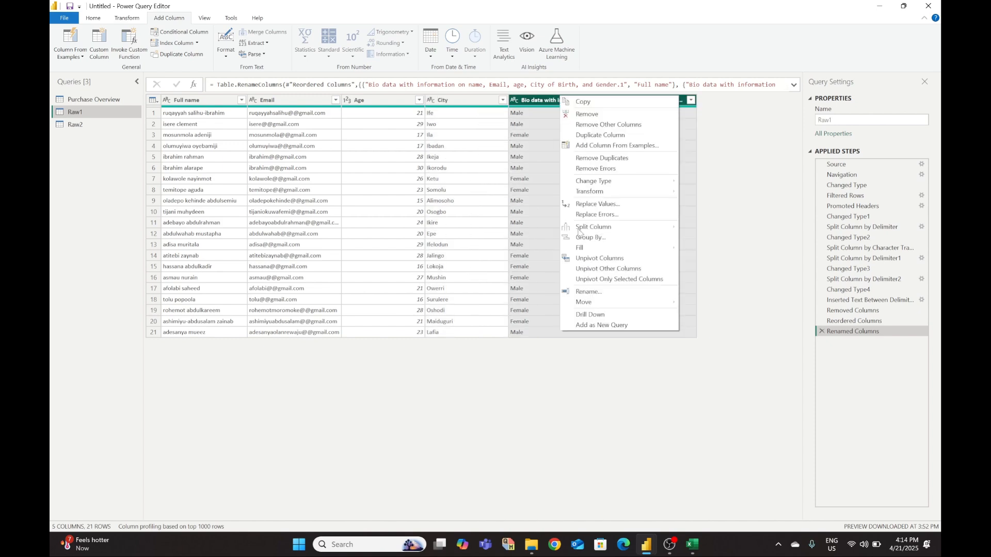
click(573, 291)
text(Gender)
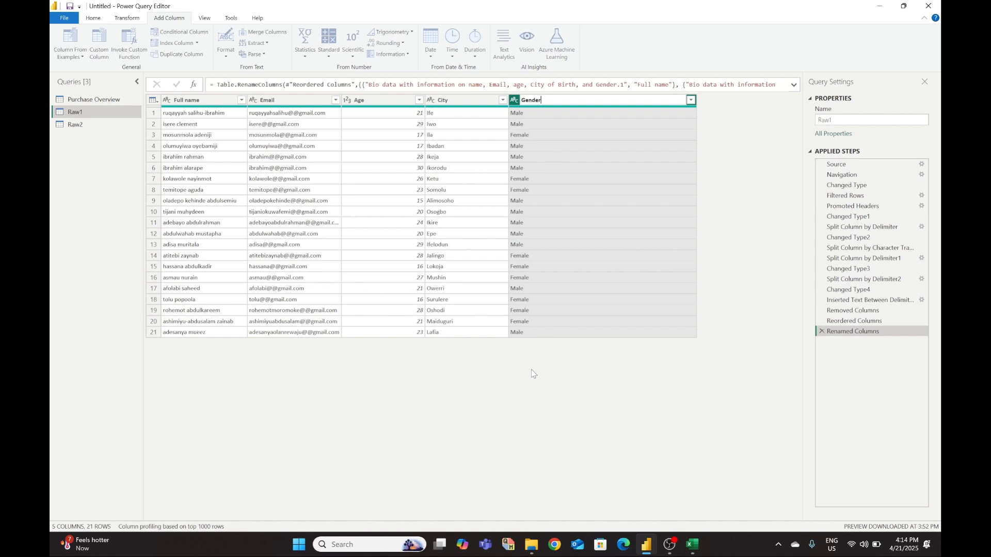
key(Return)
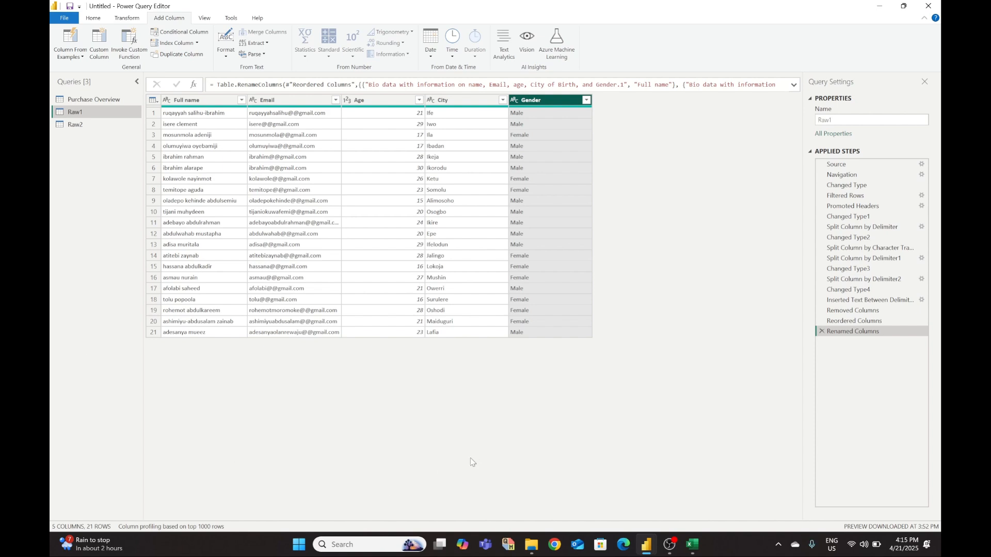
- Bring Excel's Clean 1 sheet to the front to compare against the renamed columns
mouse_move(692, 545)
click(728, 521)
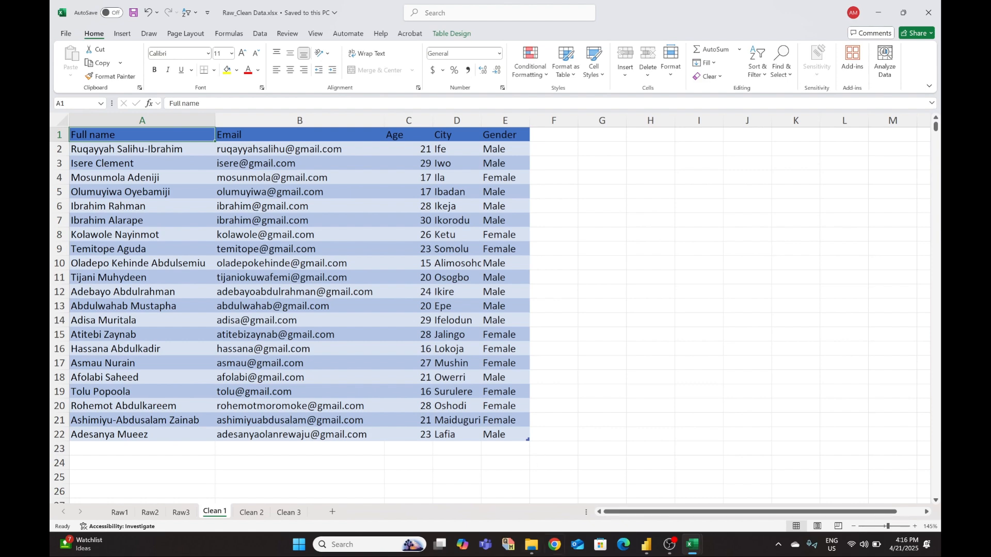
mouse_move(694, 551)
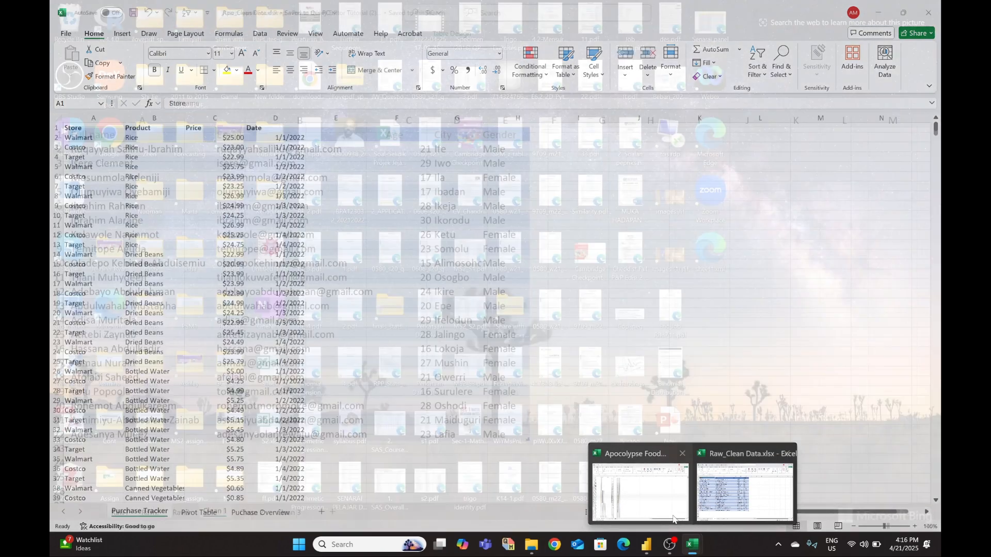
mouse_move(647, 546)
click(674, 510)
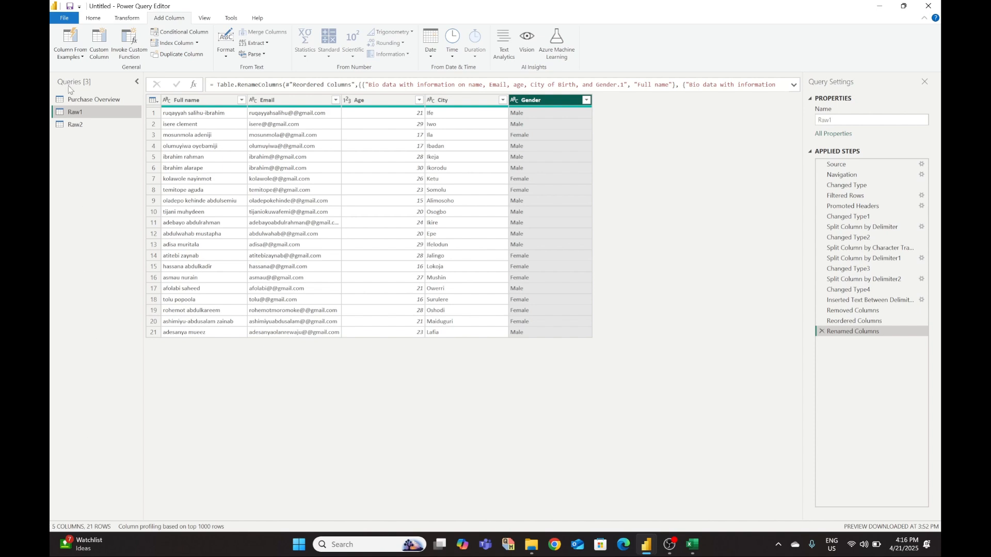
- Build a Column From Examples that capitalizes each word of the full names, giving one proper-cased example
click(67, 34)
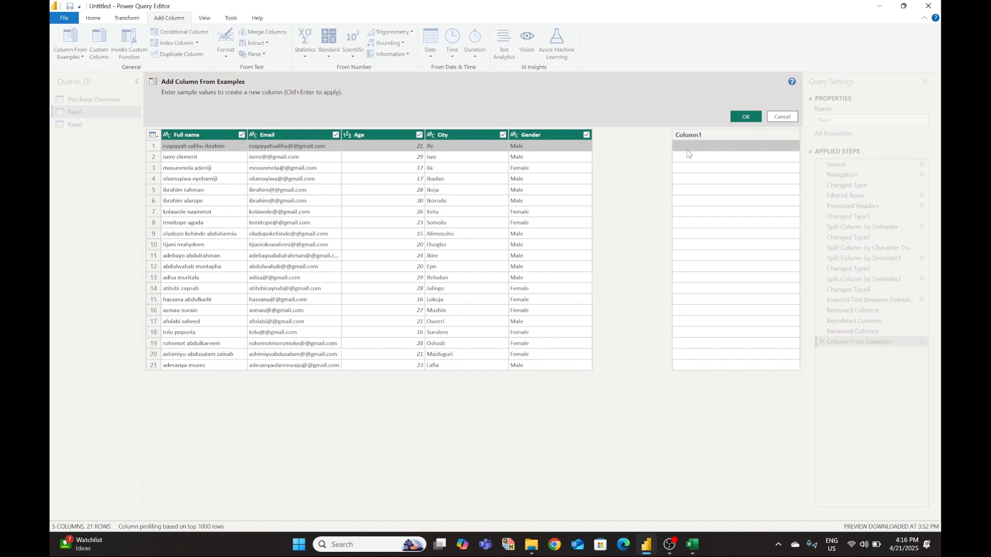
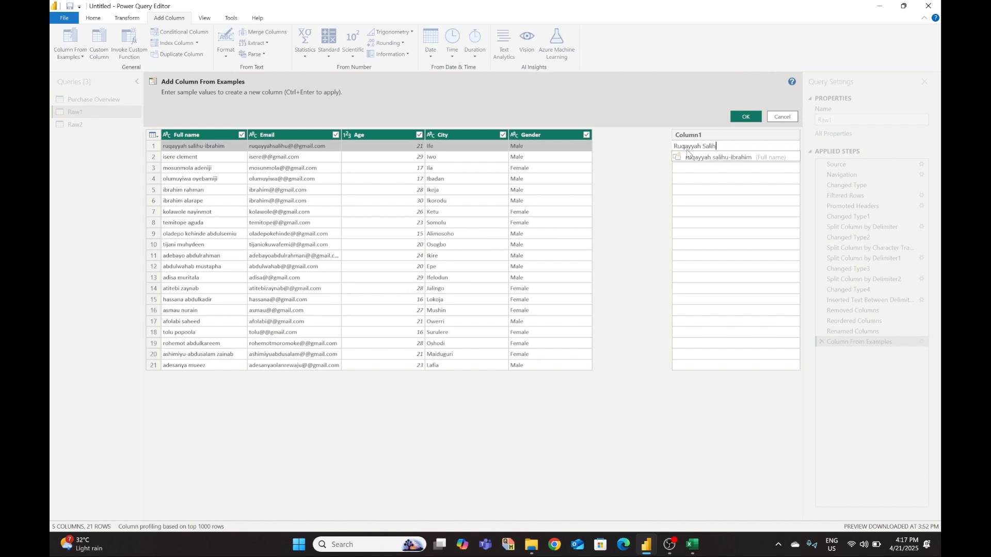
click(713, 170)
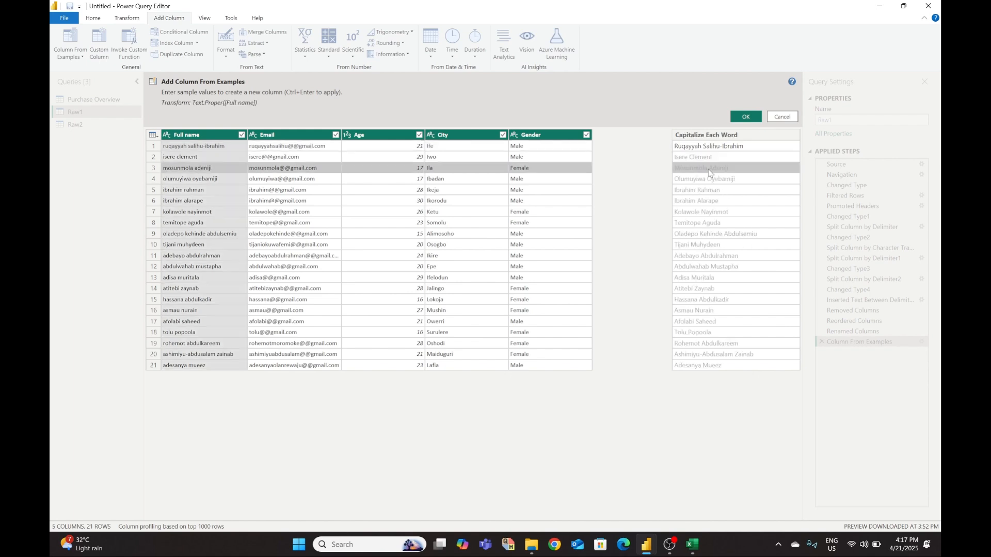
click(747, 117)
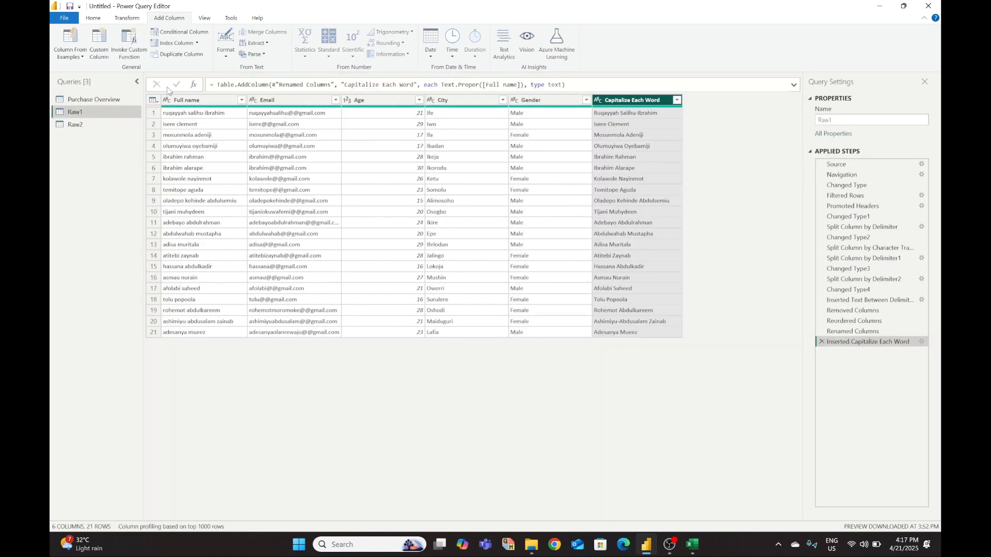
- Remove the original lowercase Full name column from Raw1
click(181, 101)
right_click(181, 103)
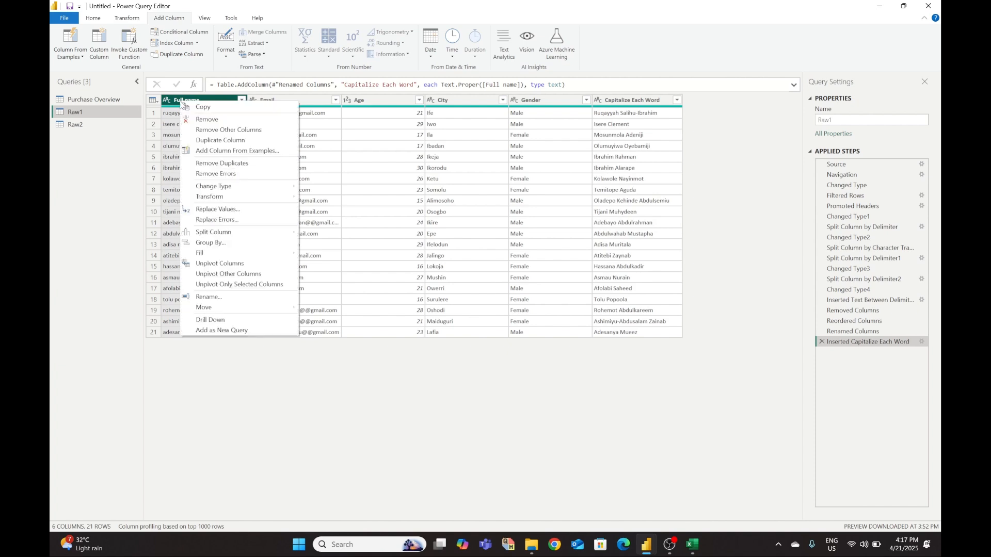
click(212, 120)
- Move the Capitalize Each Word column to the first position and rename it Full name
drag(527, 101, 180, 97)
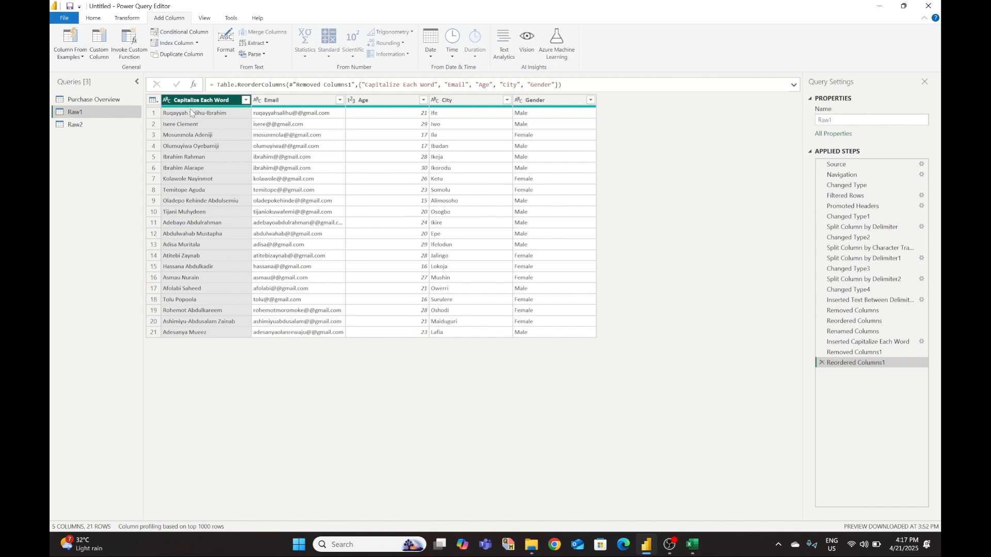
right_click(191, 103)
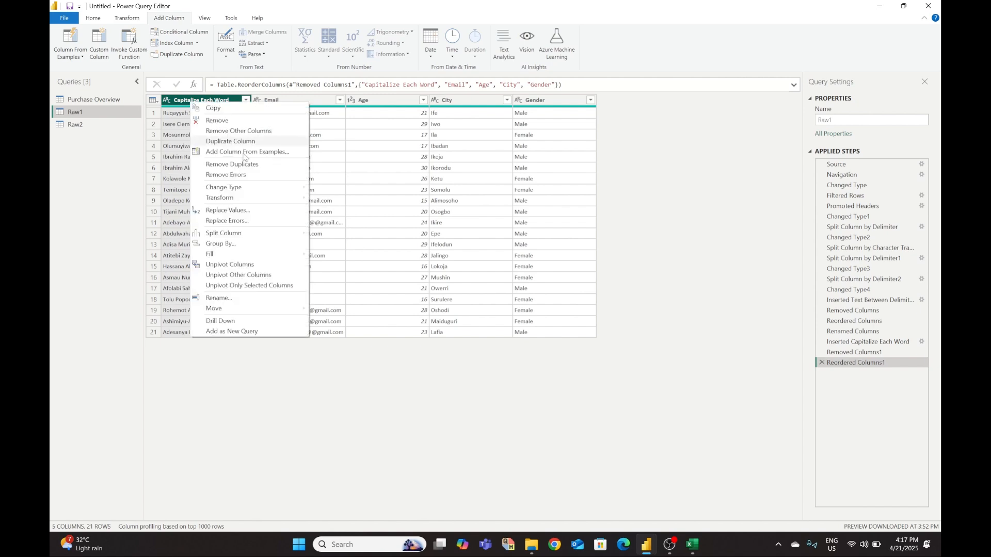
click(227, 300)
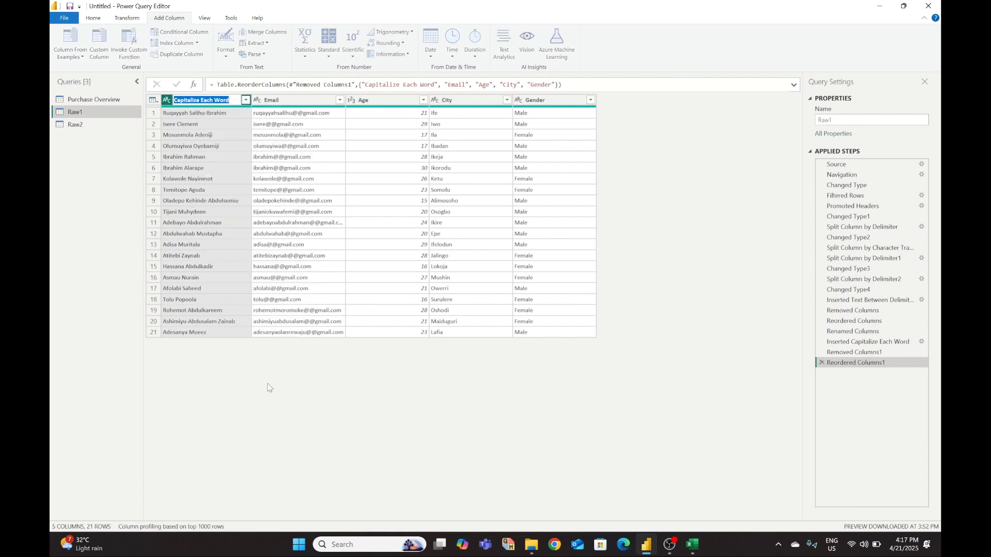
text(Full name)
click(297, 491)
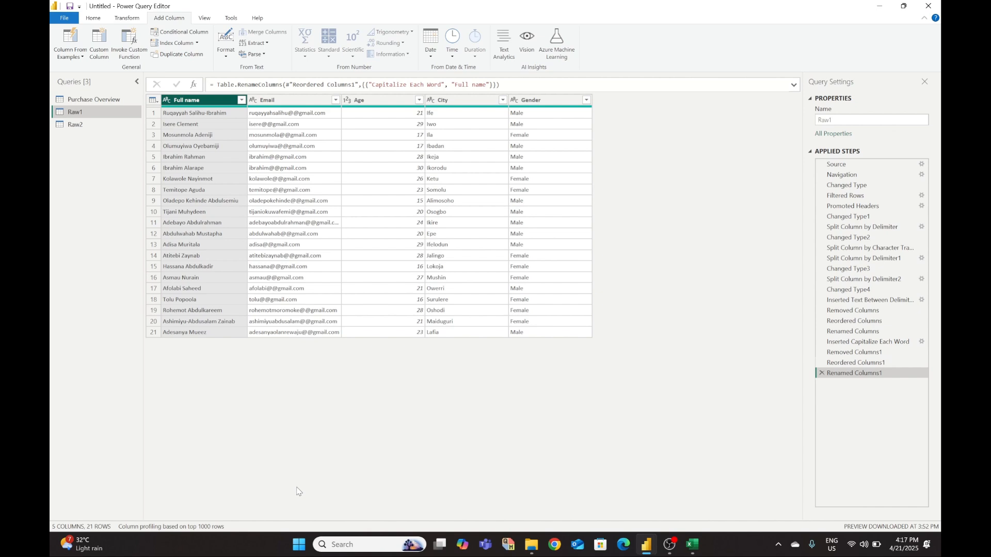
- Drag the Email header border wider so the complete addresses are visible
click(336, 102)
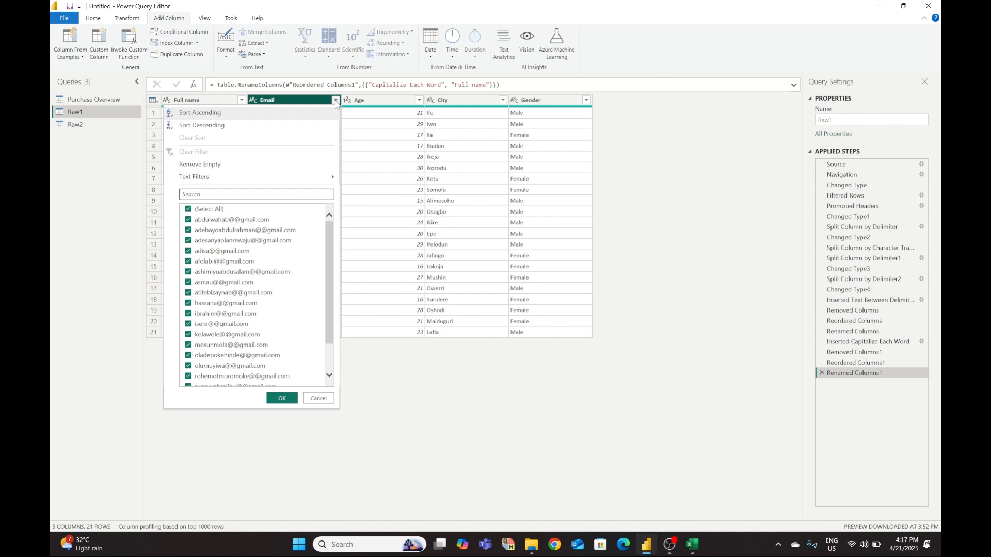
click(335, 101)
click(253, 101)
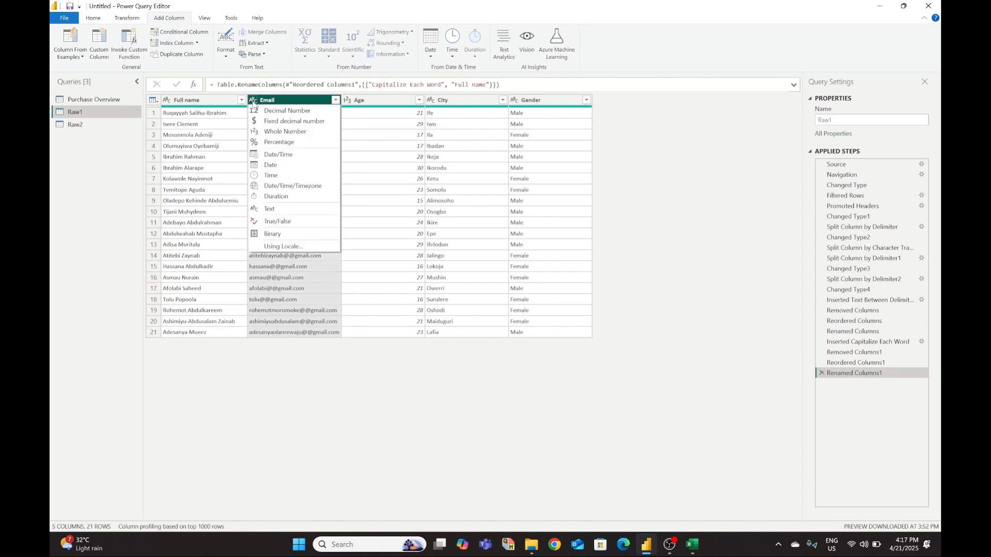
click(301, 397)
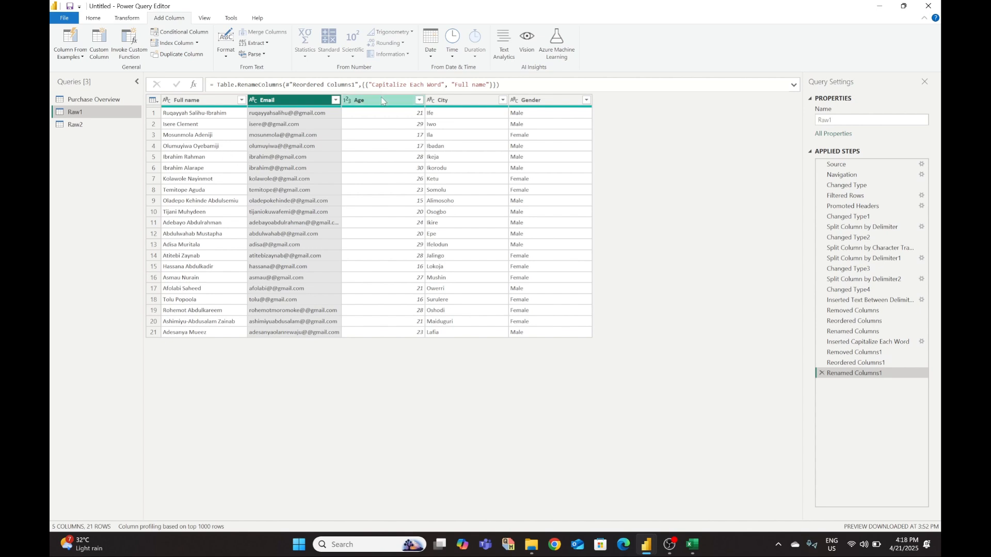
drag(341, 100, 362, 100)
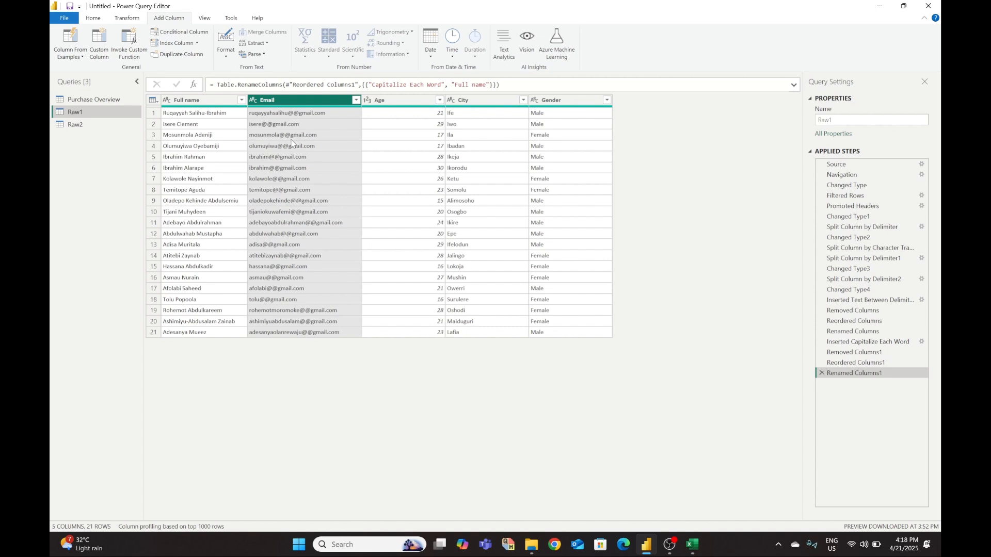
- Use Replace Values on the Email column to change every @@ into @
click(120, 20)
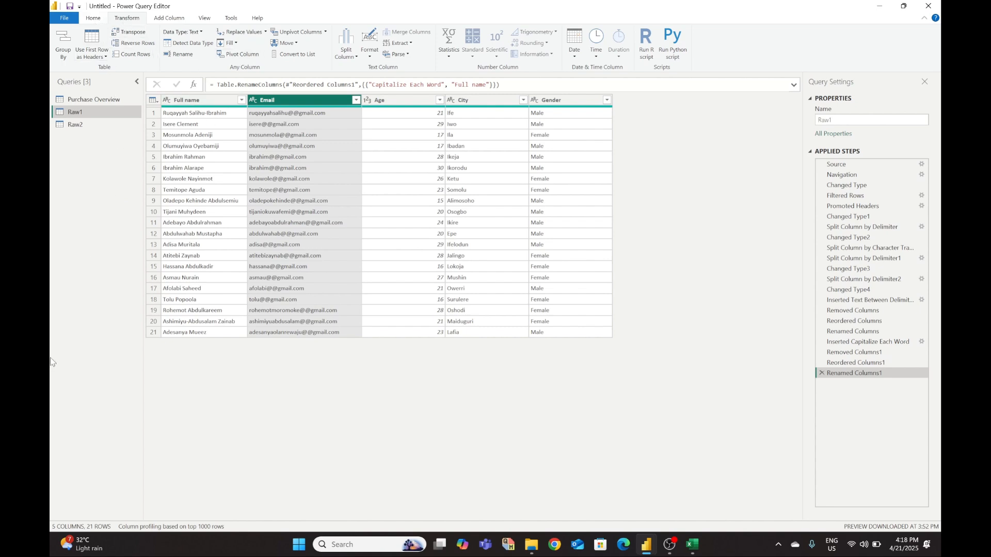
click(240, 32)
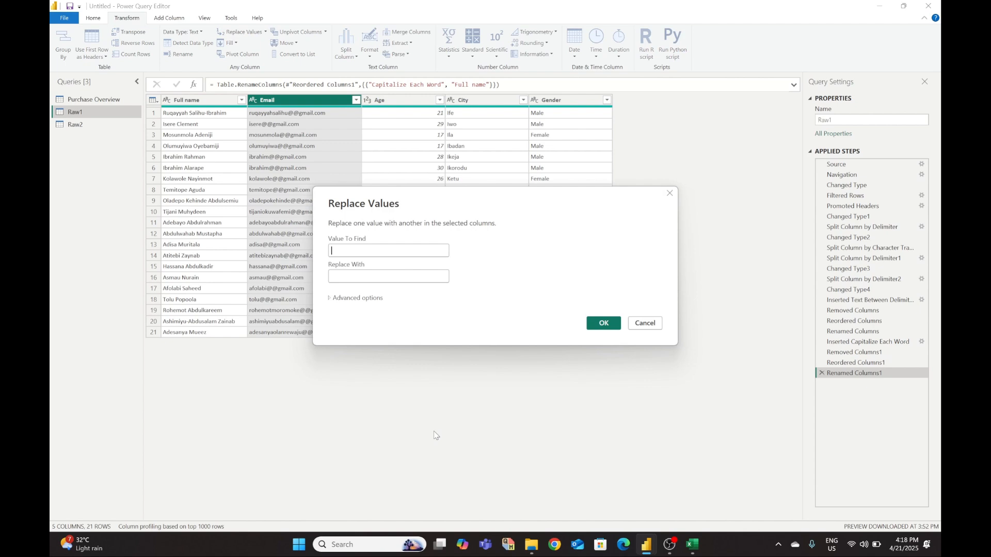
click(671, 195)
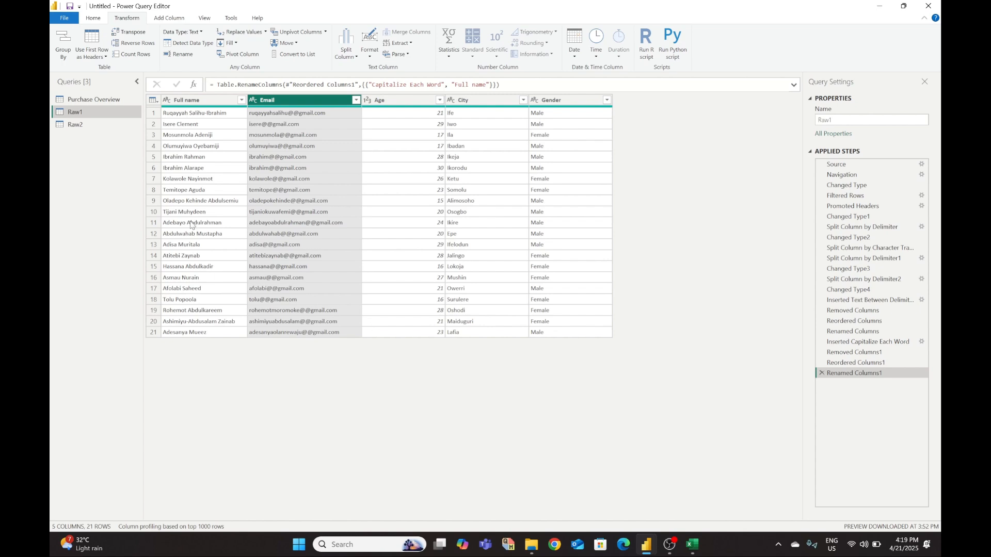
click(251, 33)
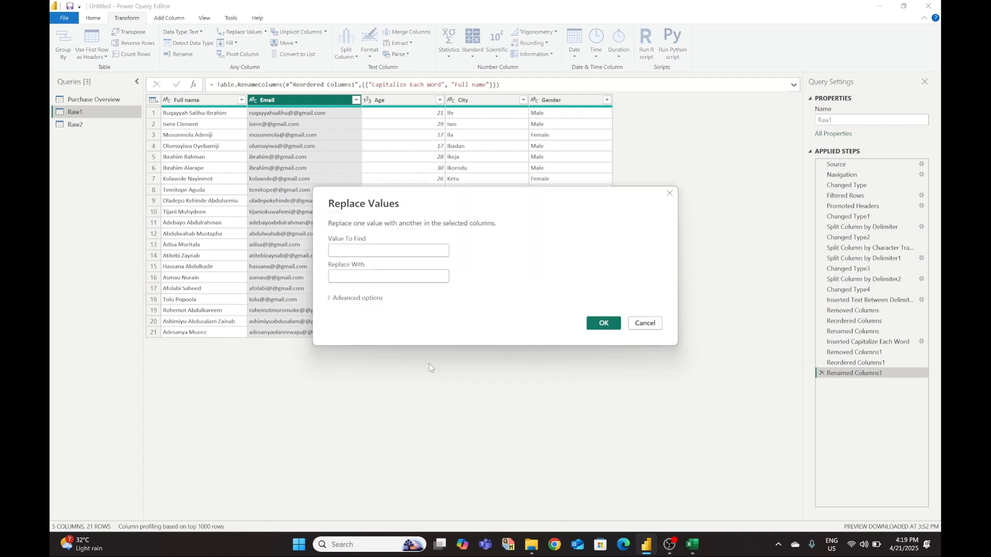
text(@@)
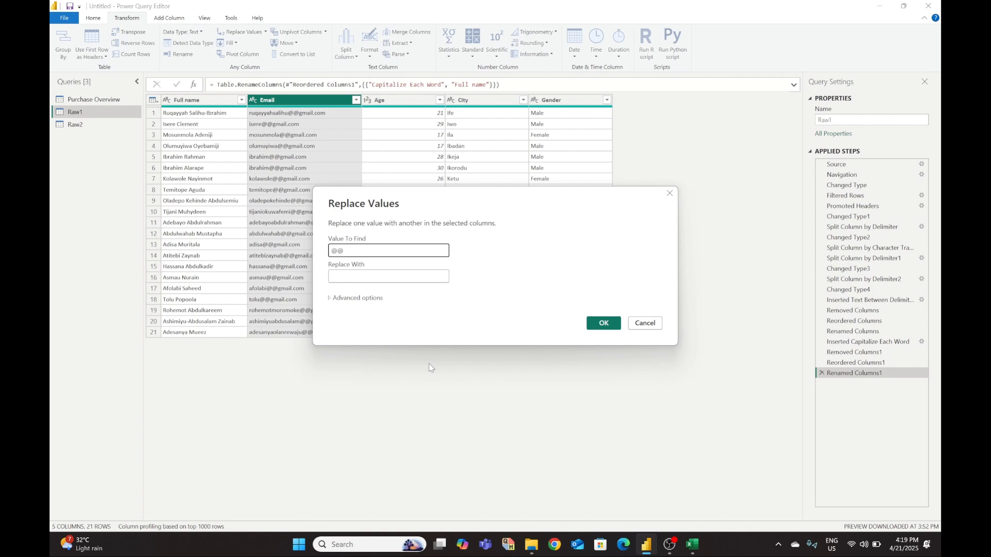
click(396, 277)
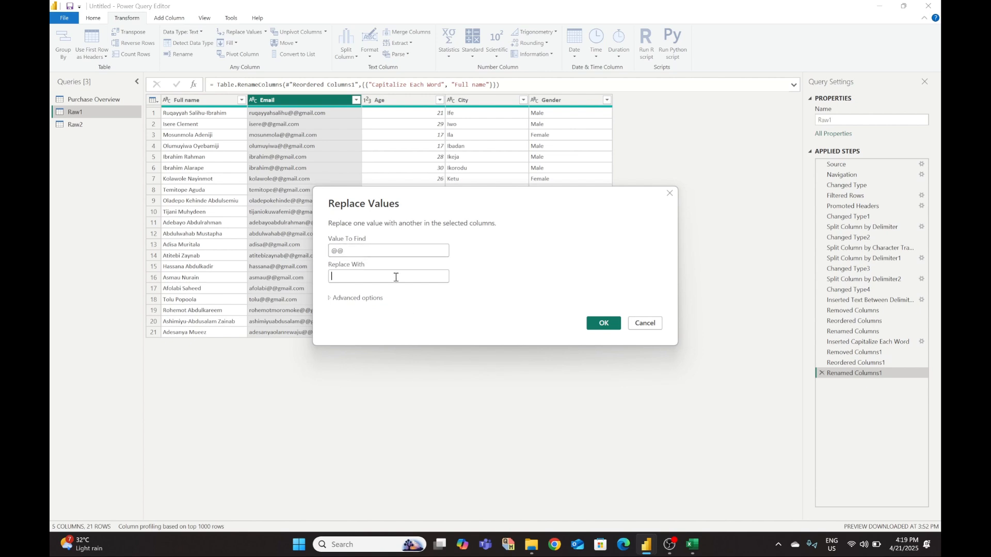
text(@)
click(603, 325)
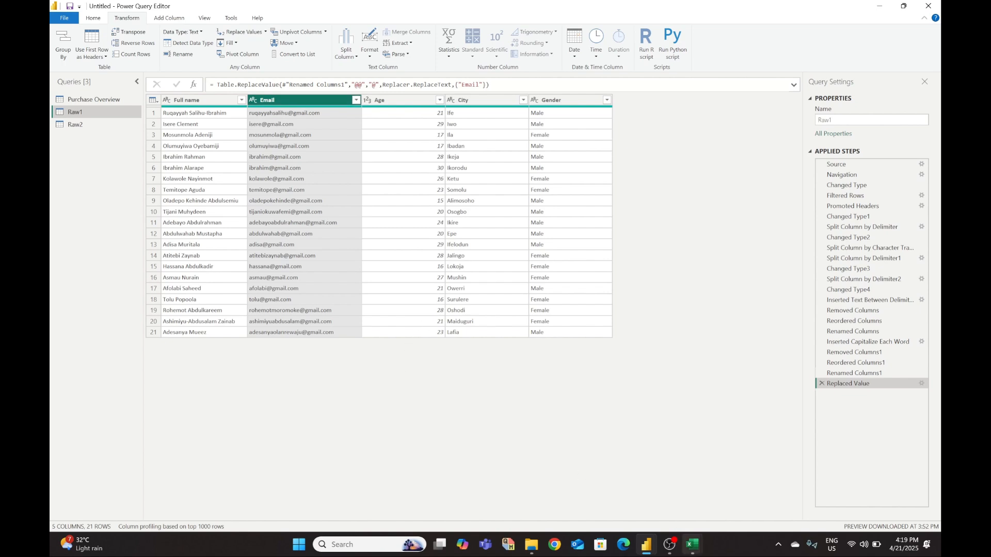
- Bring Excel forward and look over the Raw2, Raw1 and Clean 1 sheets
mouse_move(692, 544)
click(721, 510)
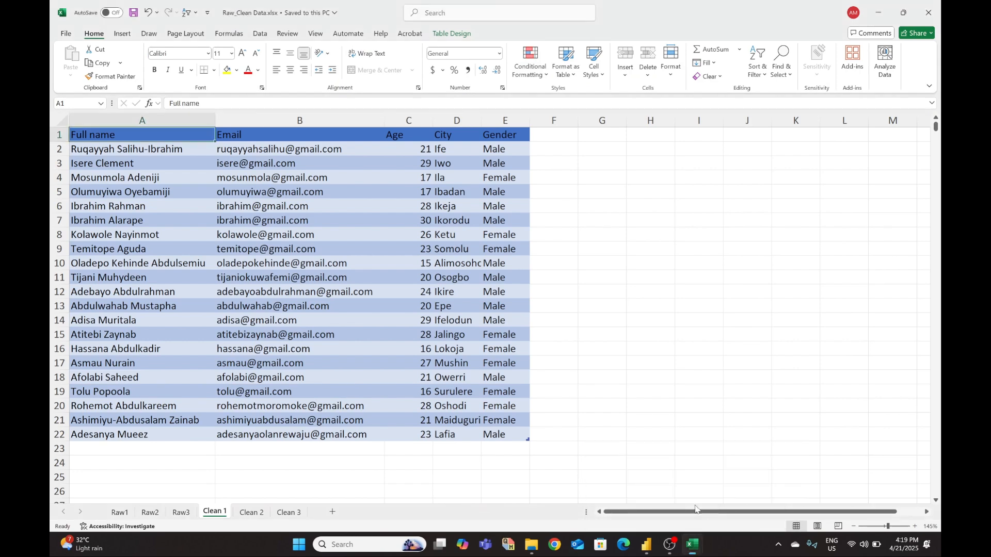
click(150, 513)
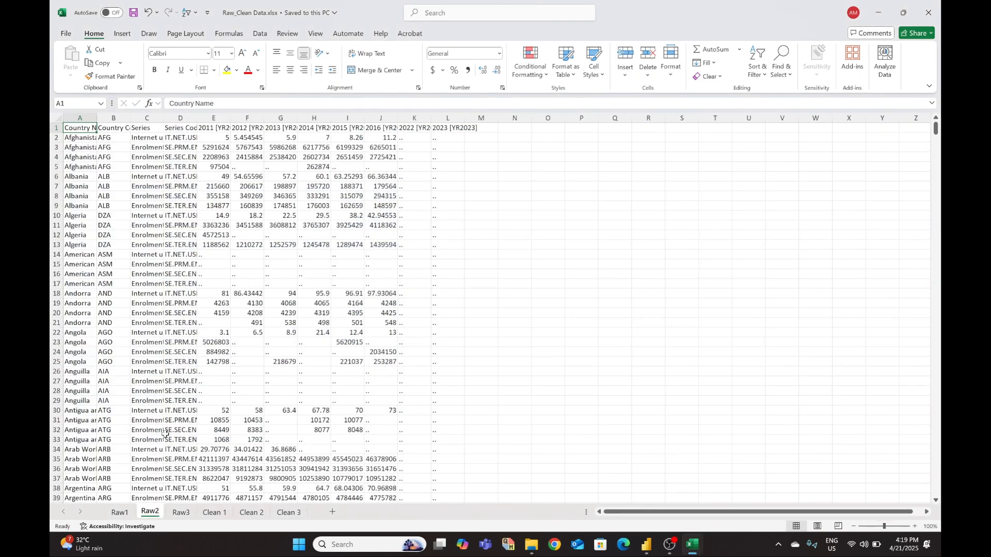
click(121, 513)
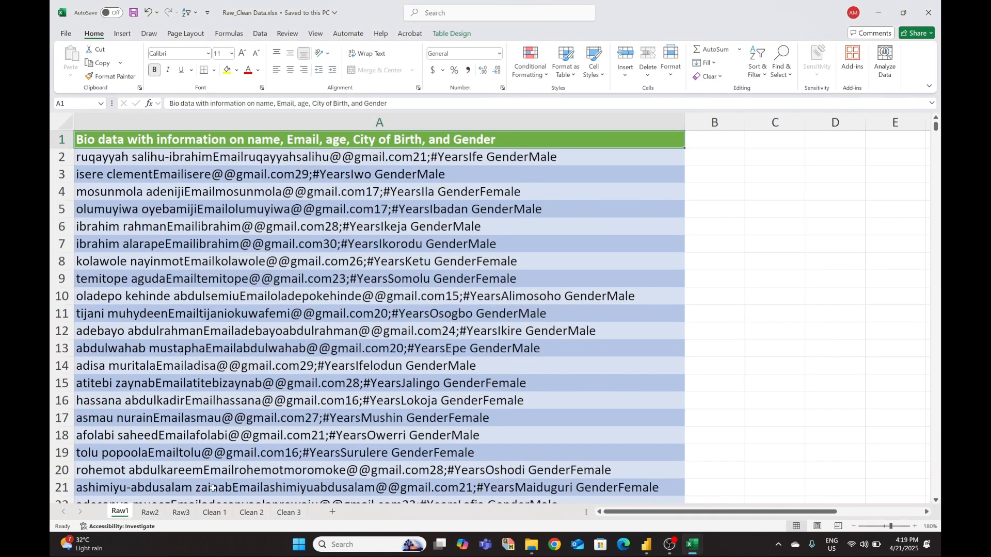
click(215, 513)
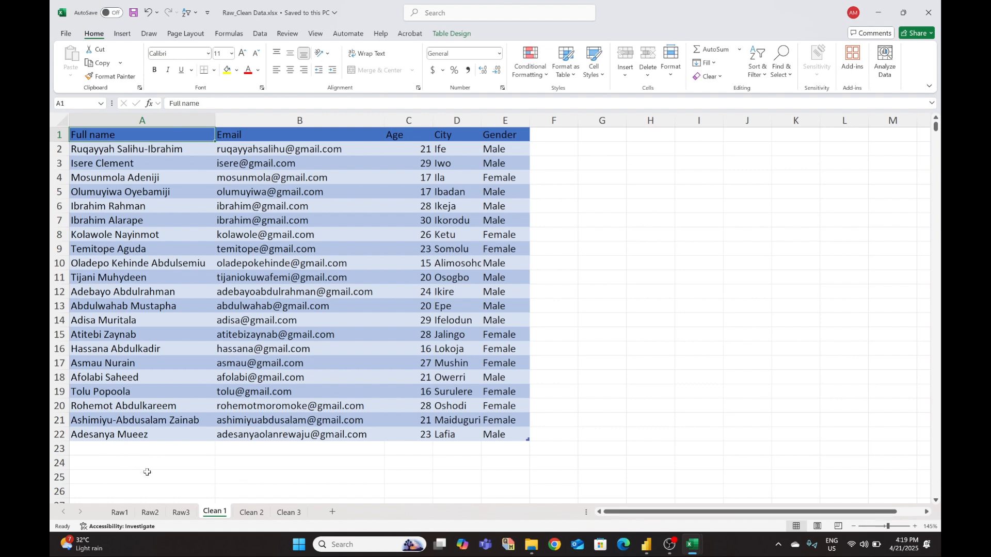
- Compare the Clean 2 target table with the wide Raw2 data, then return to Power Query Editor
click(251, 513)
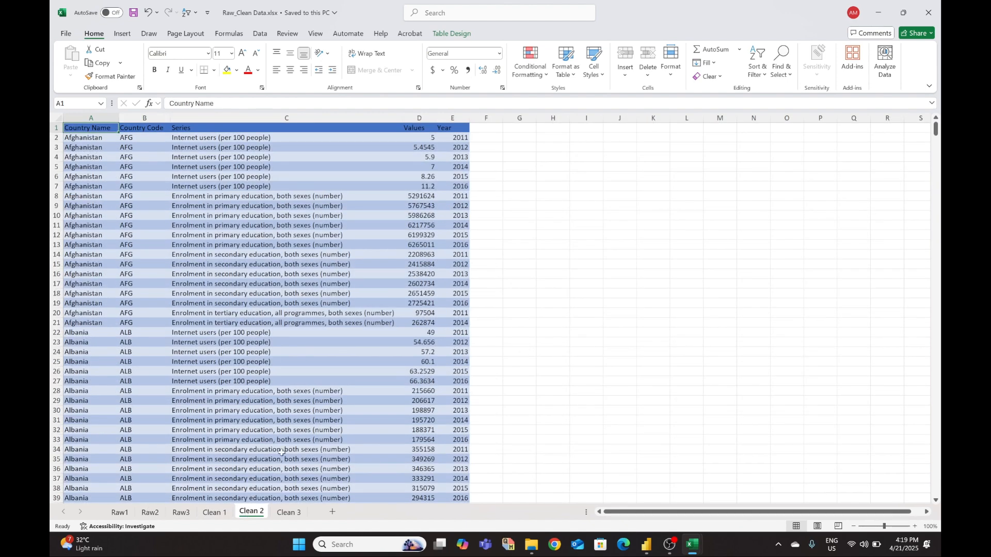
scroll(289, 433, down, 4)
scroll(289, 435, up, 4)
click(150, 513)
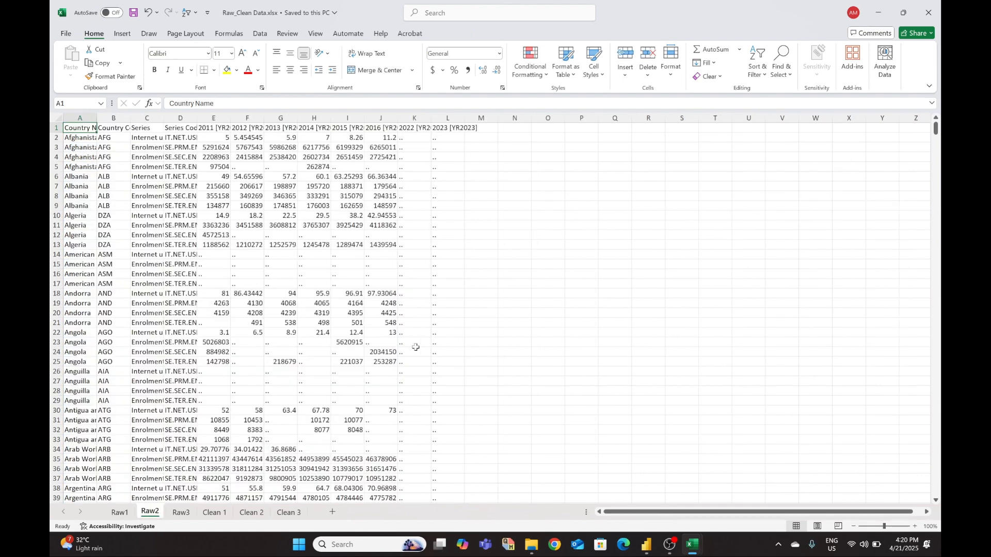
click(693, 545)
mouse_move(654, 545)
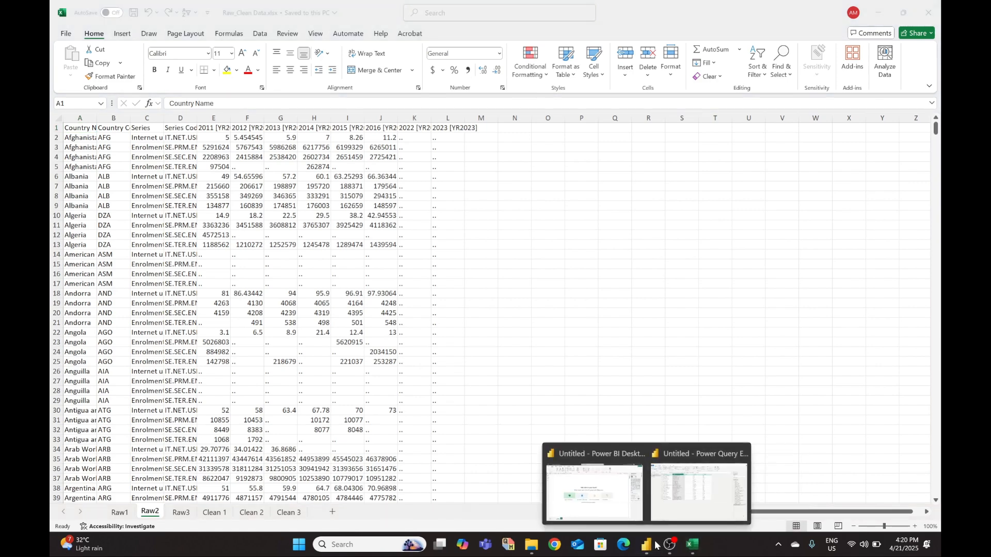
click(669, 468)
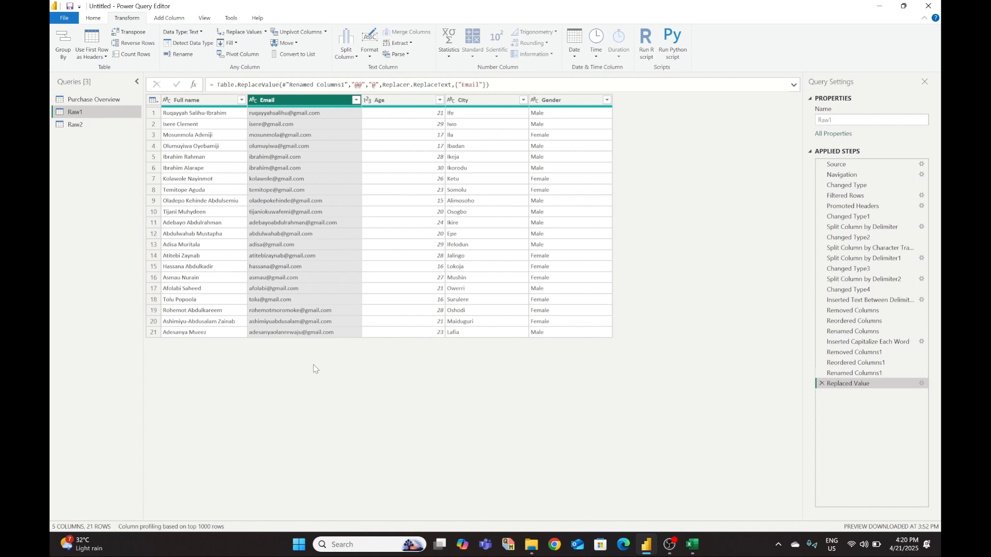
- Select the Raw2 query in the Queries pane to display its country and series table
click(78, 125)
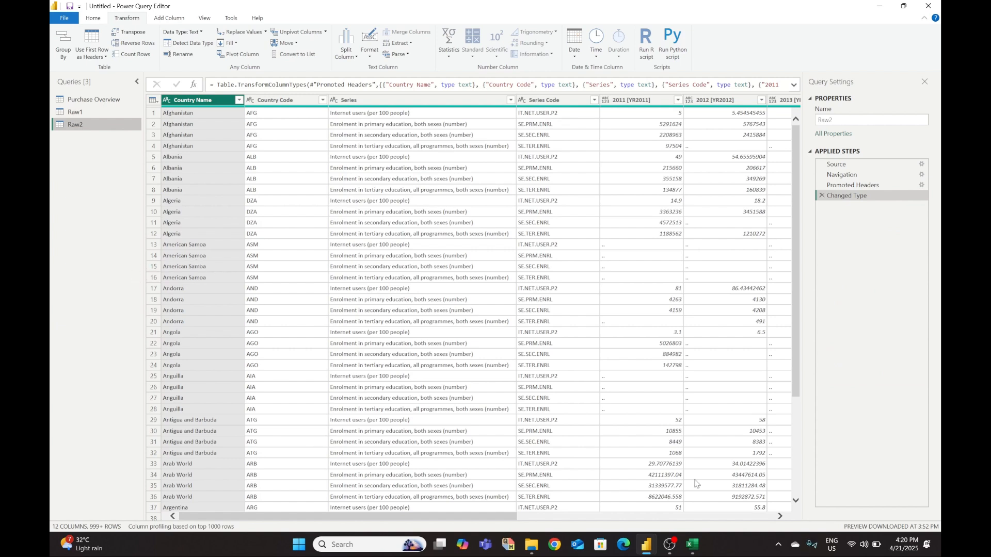
click(694, 548)
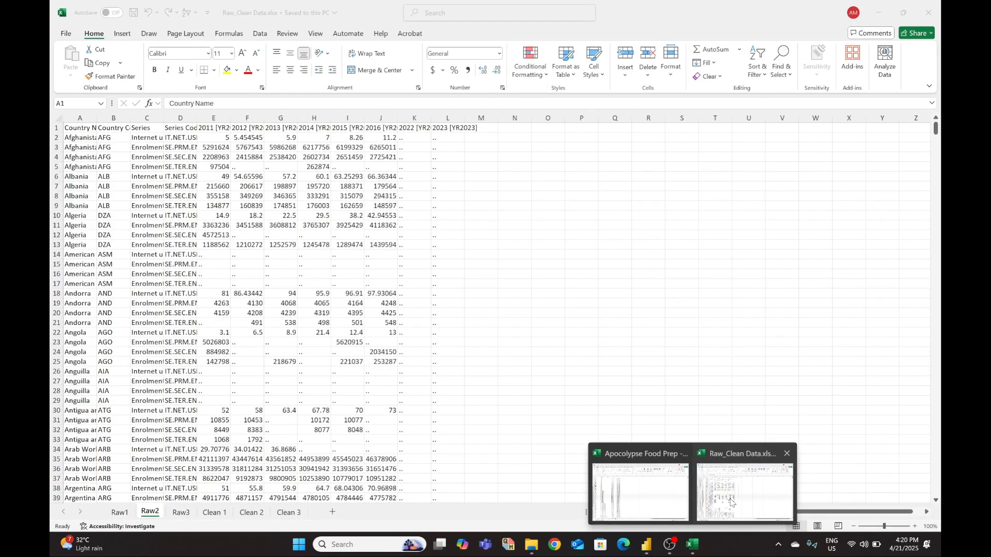
- Scroll through Excel's long-format Clean 2 sheet with Values and Year columns, then return to Power Query Editor
click(744, 493)
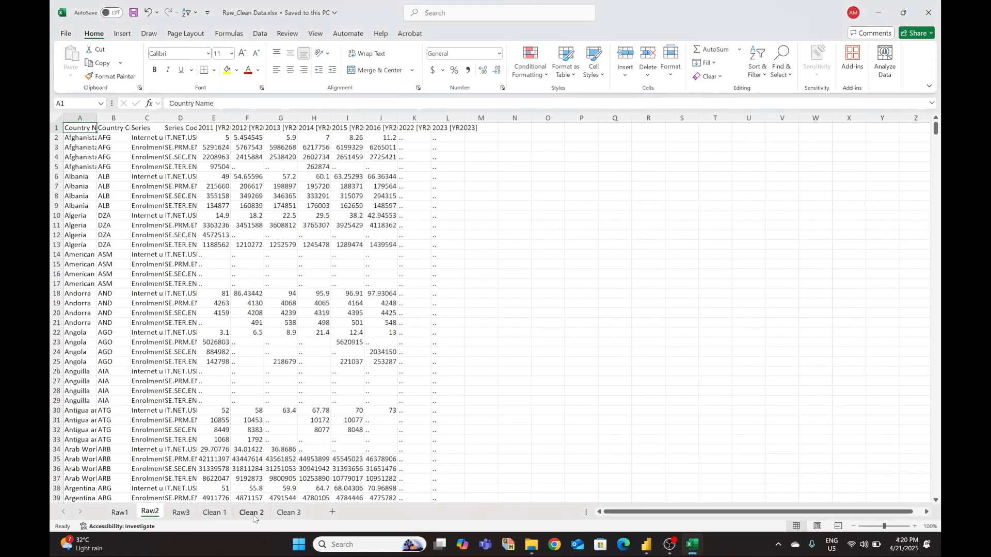
click(254, 514)
scroll(258, 408, down, 5)
scroll(258, 407, up, 5)
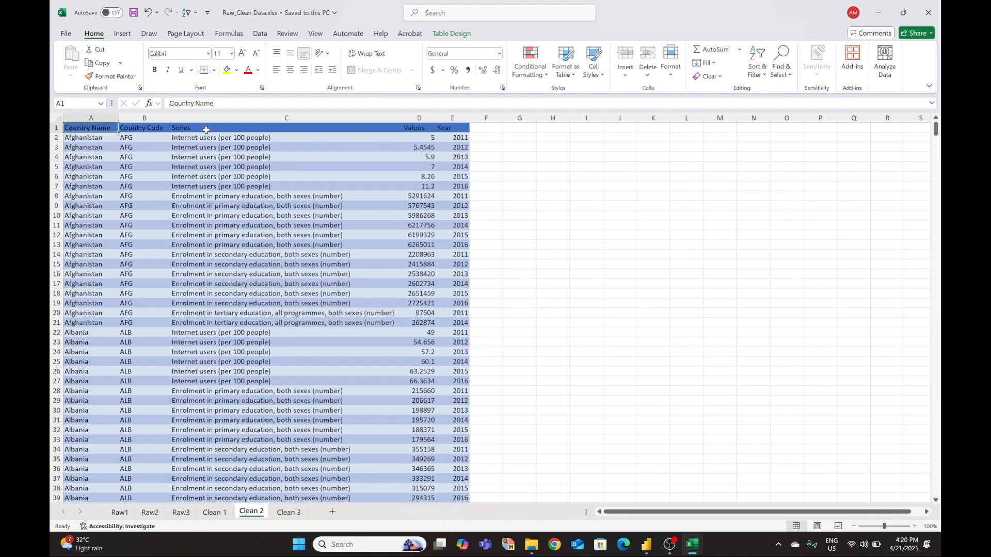
scroll(318, 343, down, 16)
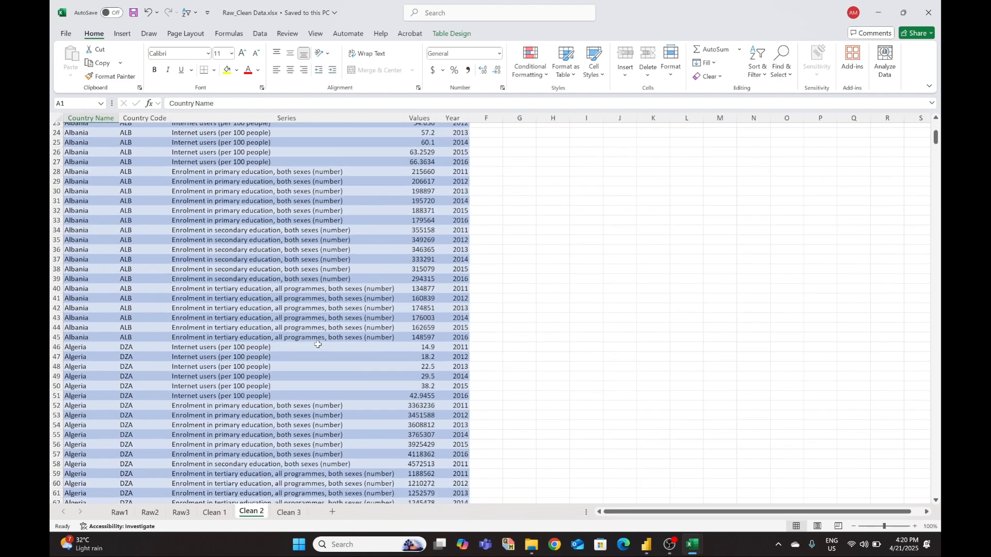
scroll(318, 344, up, 16)
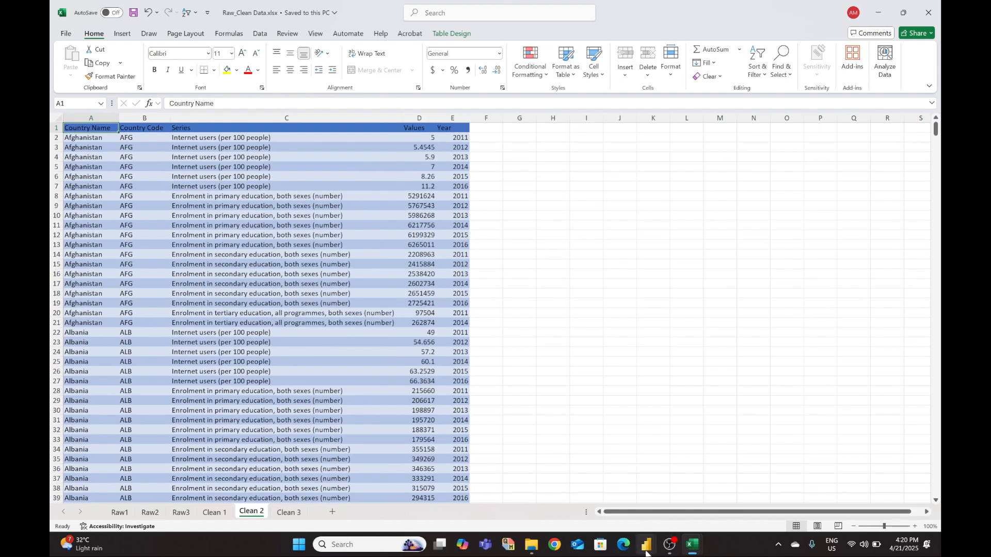
mouse_move(646, 544)
click(692, 510)
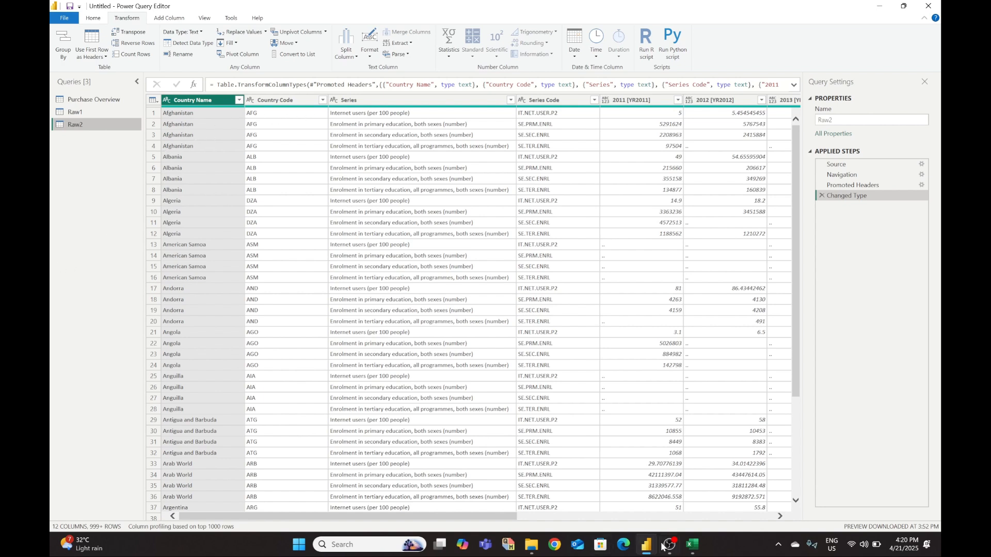
- Remove the Series Code column from the Raw2 query
mouse_move(692, 549)
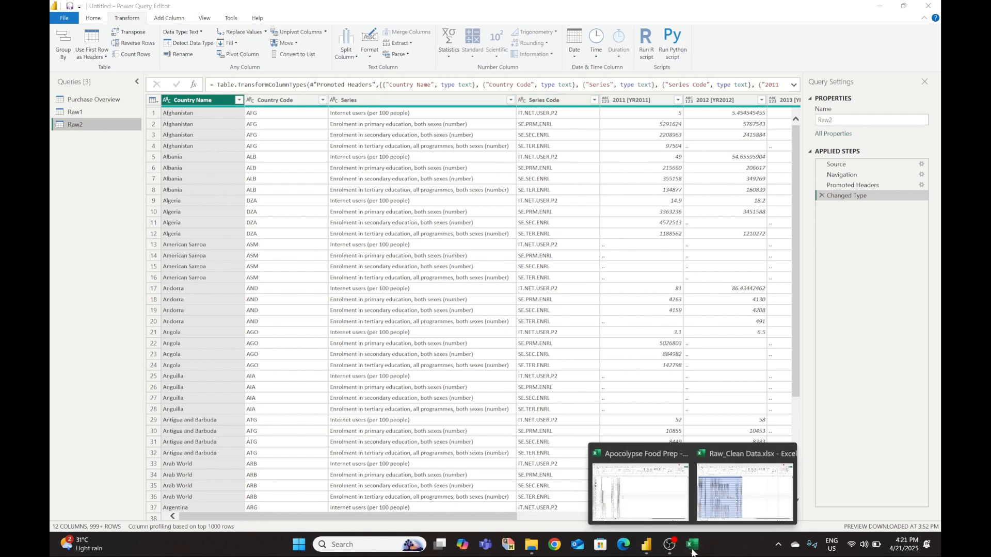
mouse_move(716, 496)
click(538, 101)
right_click(538, 102)
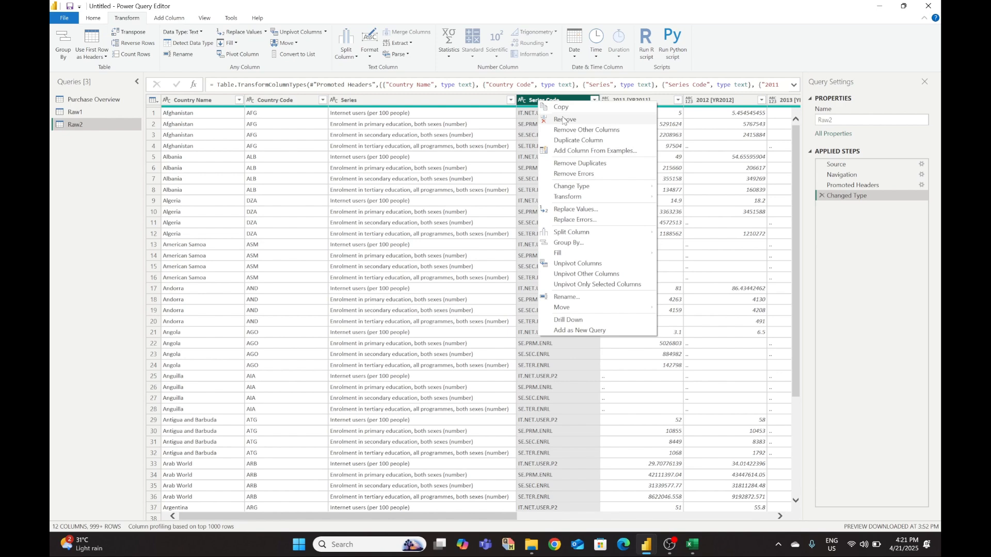
click(563, 120)
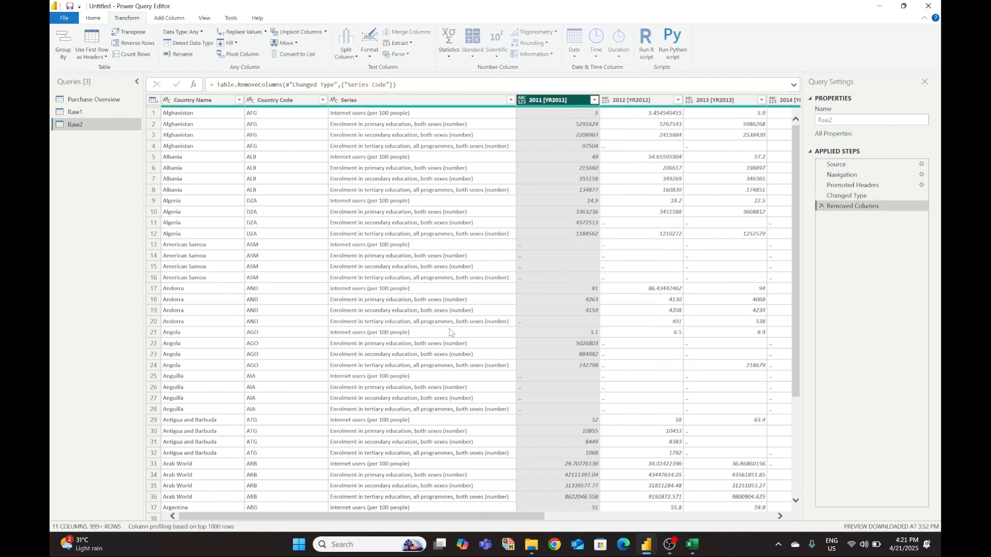
- Check the Raw_Clean Data workbook in Excel, then switch back to Power Query Editor
mouse_move(697, 551)
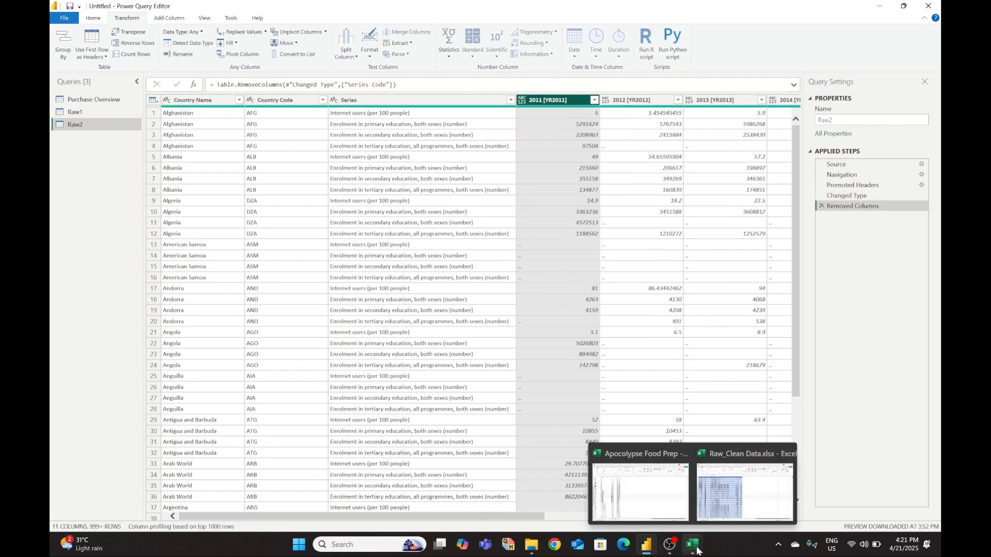
click(708, 507)
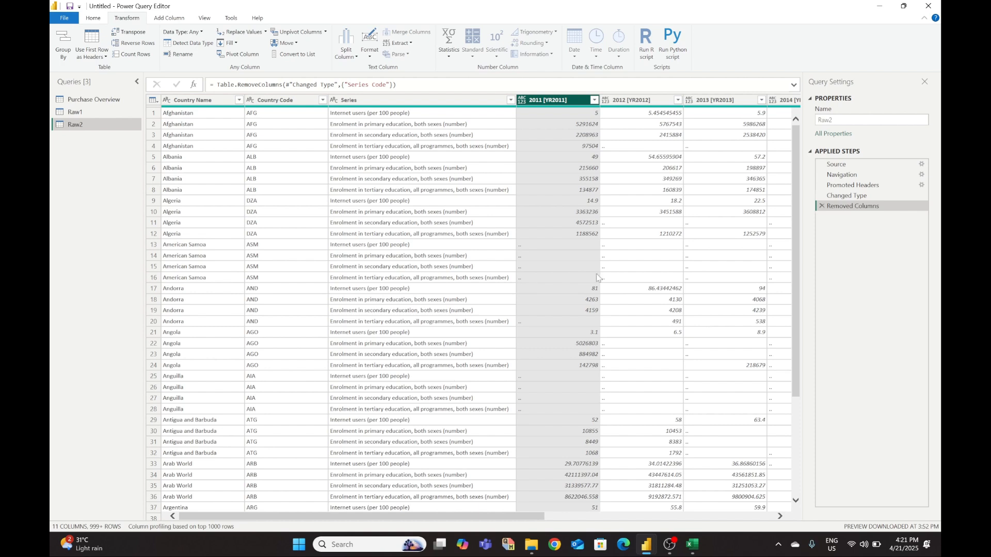
mouse_move(692, 544)
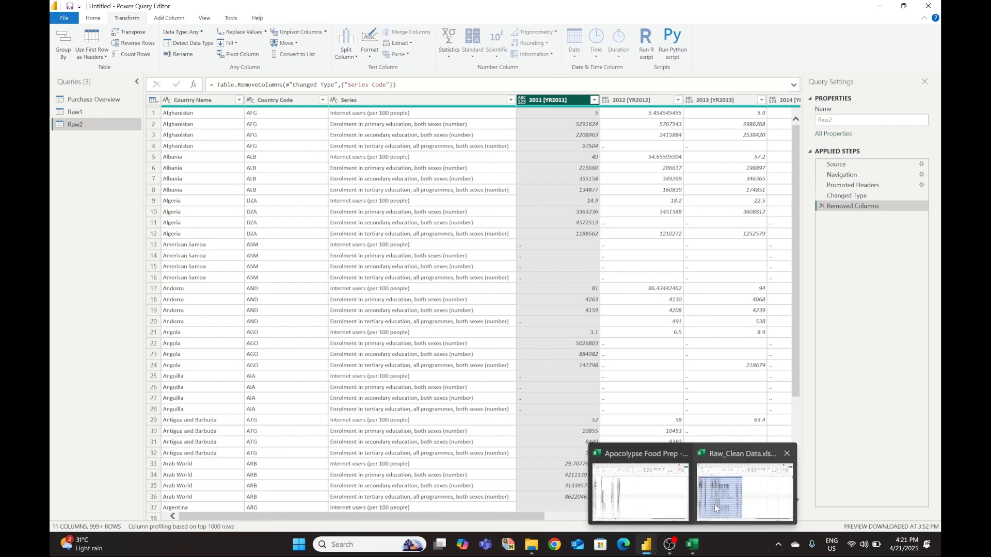
click(749, 493)
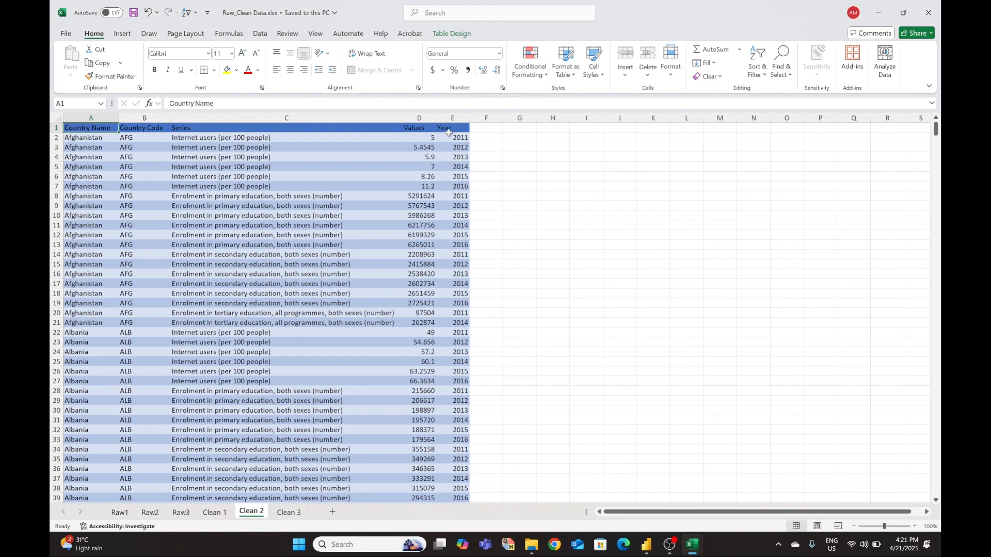
mouse_move(647, 544)
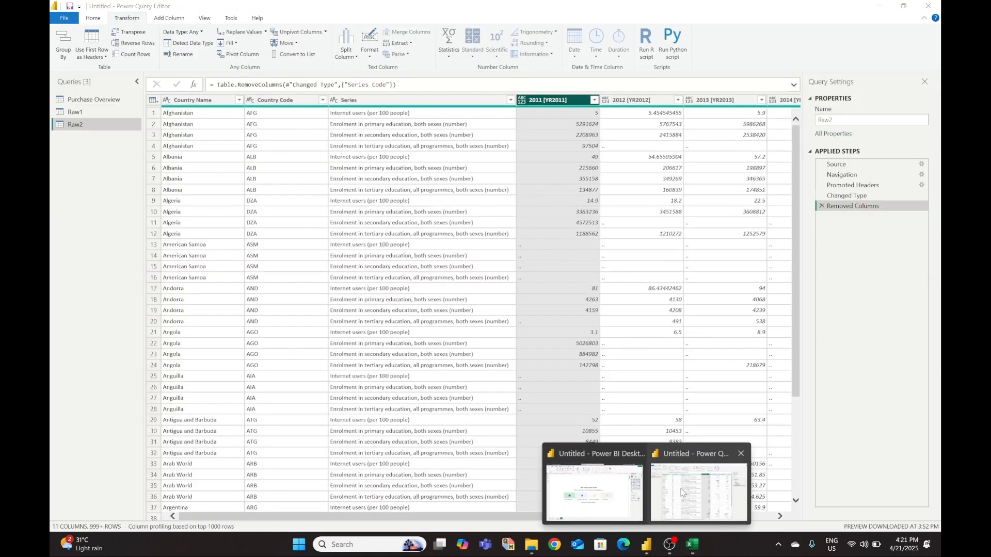
click(686, 490)
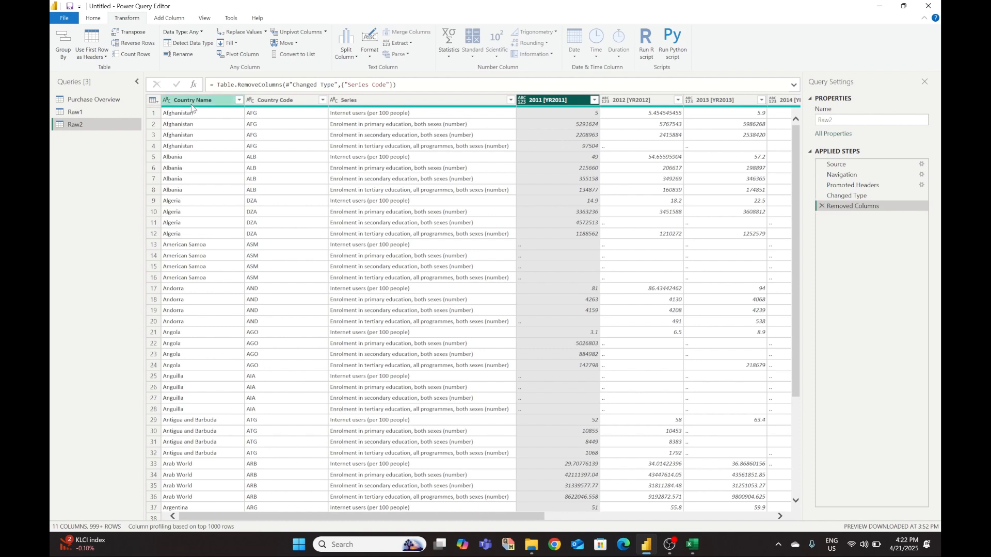
- Check the Clean 2 target layout in Excel and come back to Power Query Editor
mouse_move(692, 545)
click(741, 506)
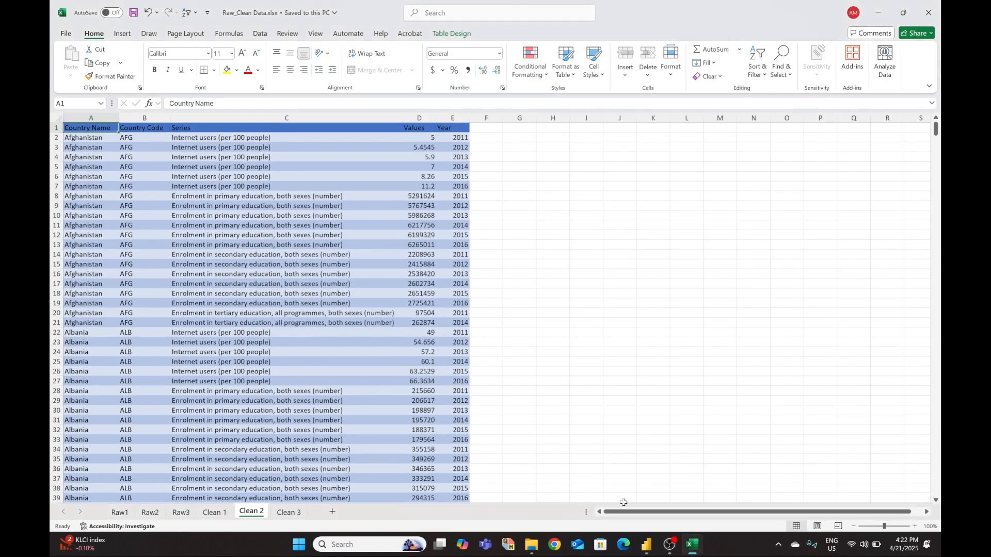
mouse_move(647, 545)
click(696, 490)
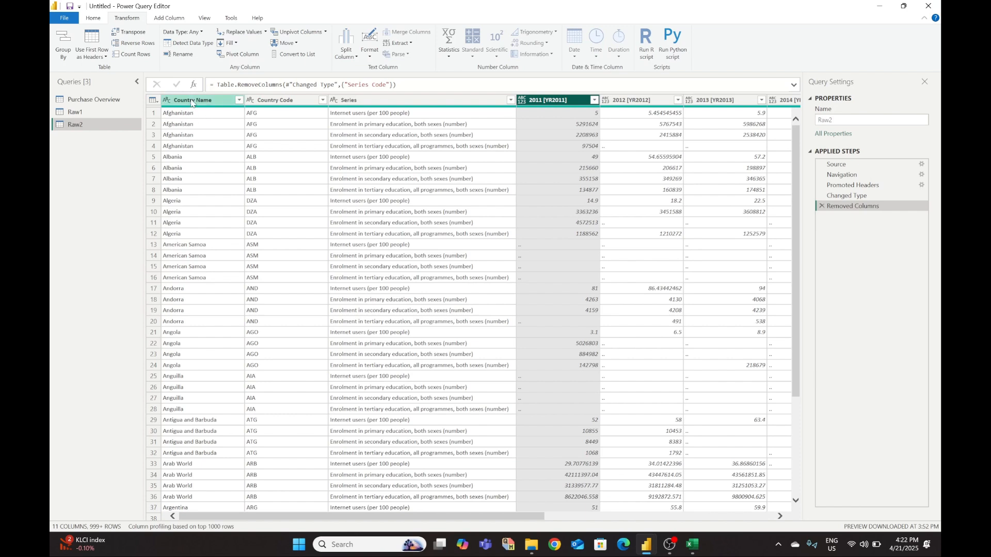
- Select Country Name, Country Code and Series, then Unpivot Other Columns to turn the year columns into rows
click(417, 214)
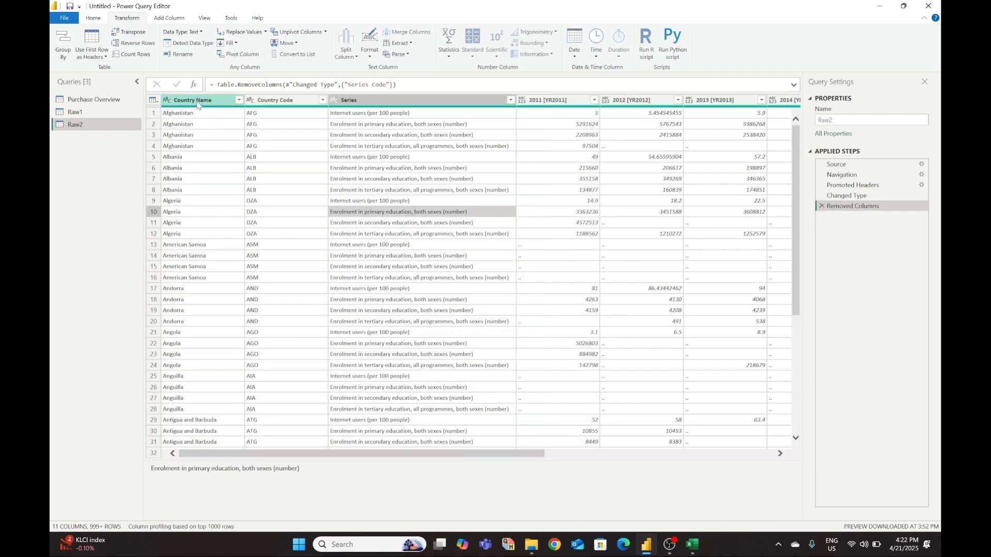
click(197, 105)
ctrl+click(274, 103)
ctrl+click(369, 103)
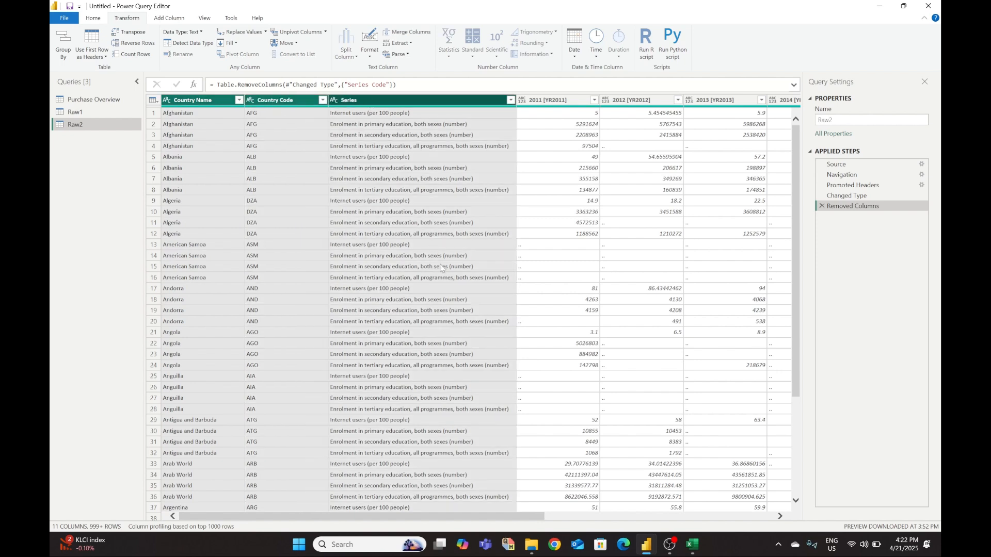
click(325, 32)
click(323, 56)
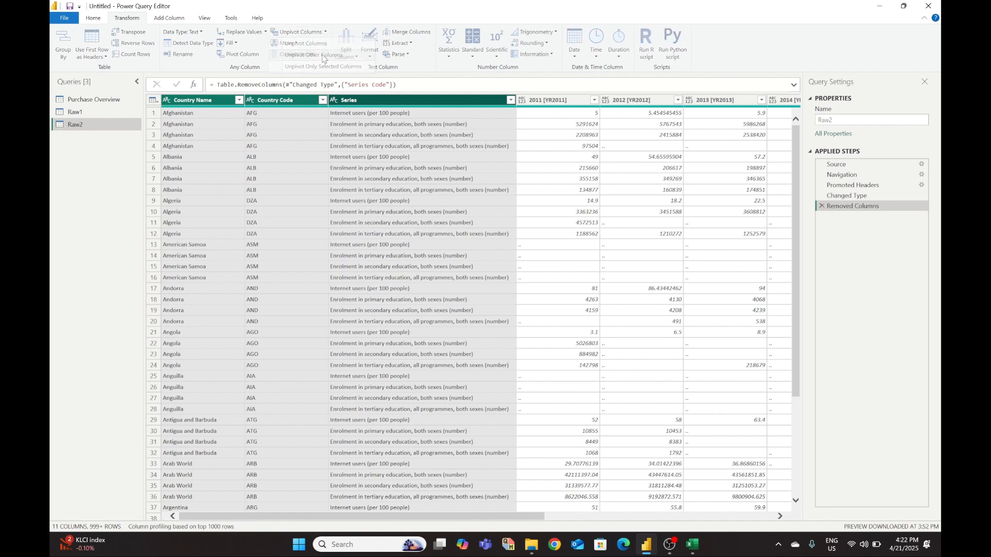
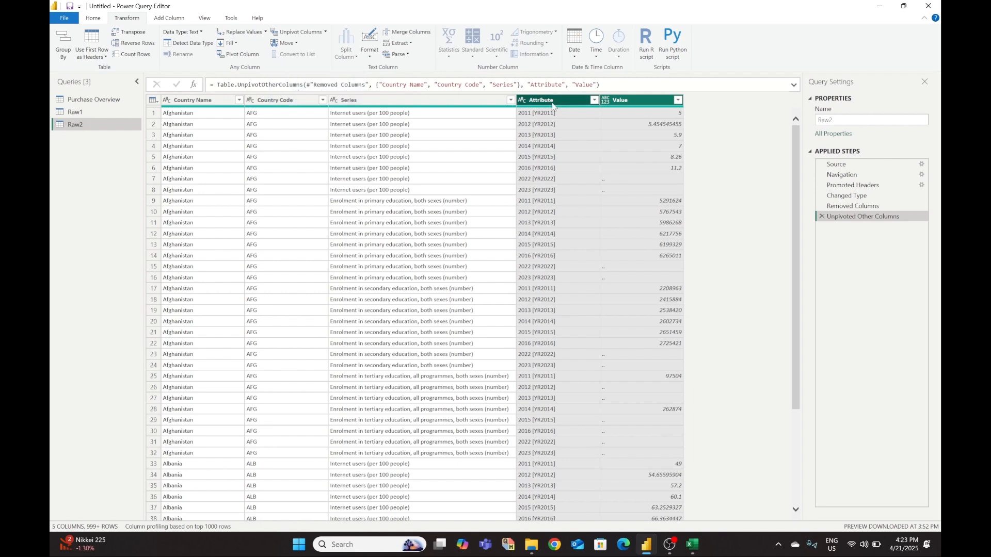
- Move the Value column ahead of Attribute and open Value's filter list
drag(627, 104, 532, 103)
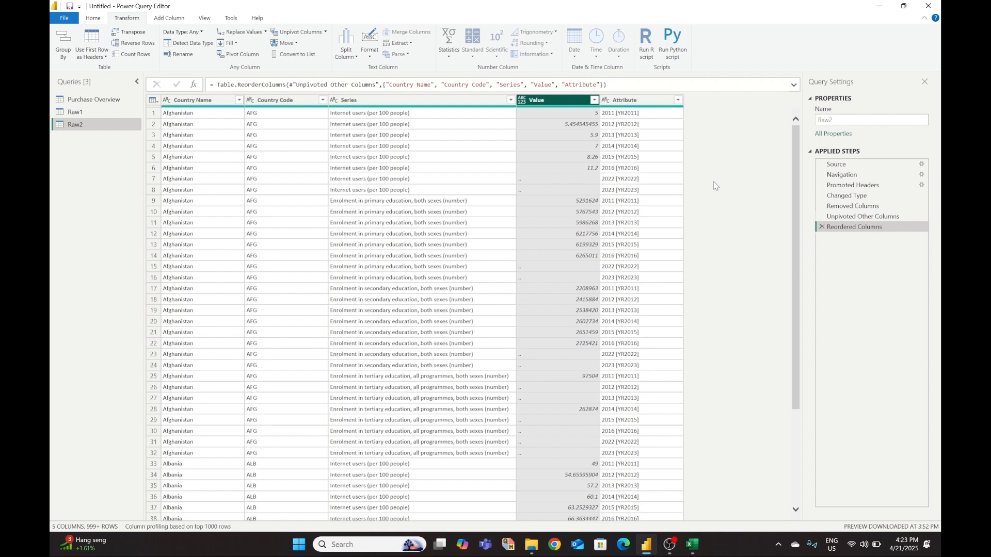
click(594, 102)
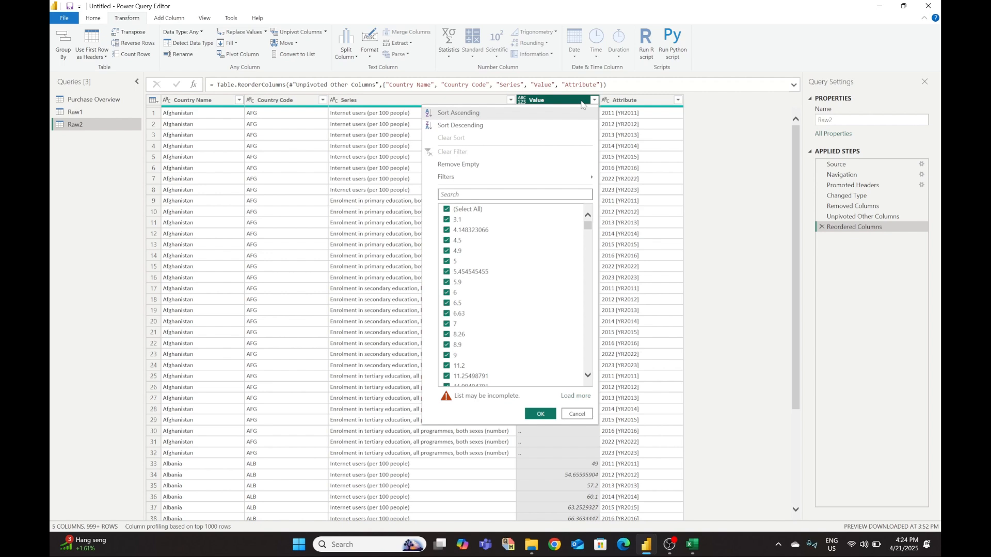
- Filter Raw2's Value column to exclude the '..' entries
scroll(524, 303, down, 5)
scroll(524, 303, down, 3)
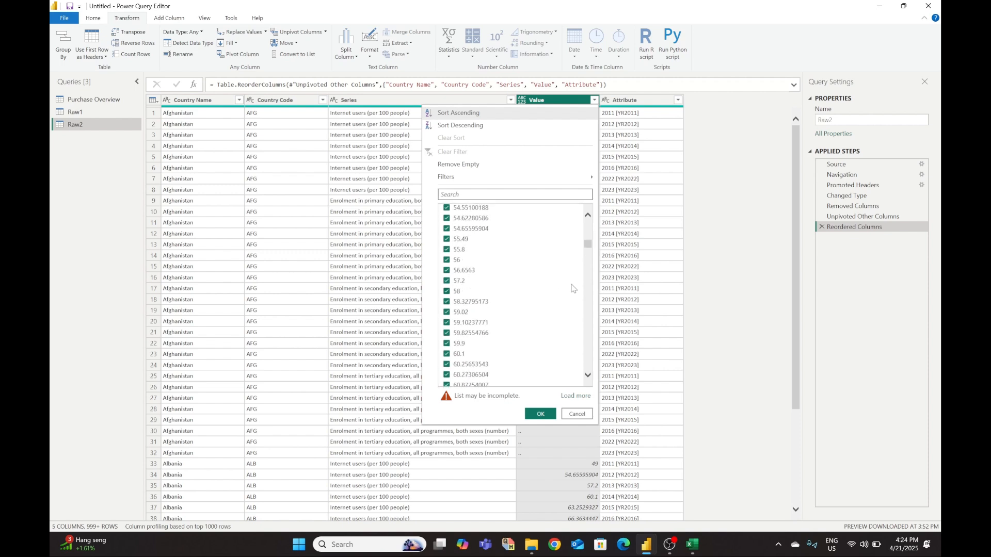
drag(587, 247, 591, 345)
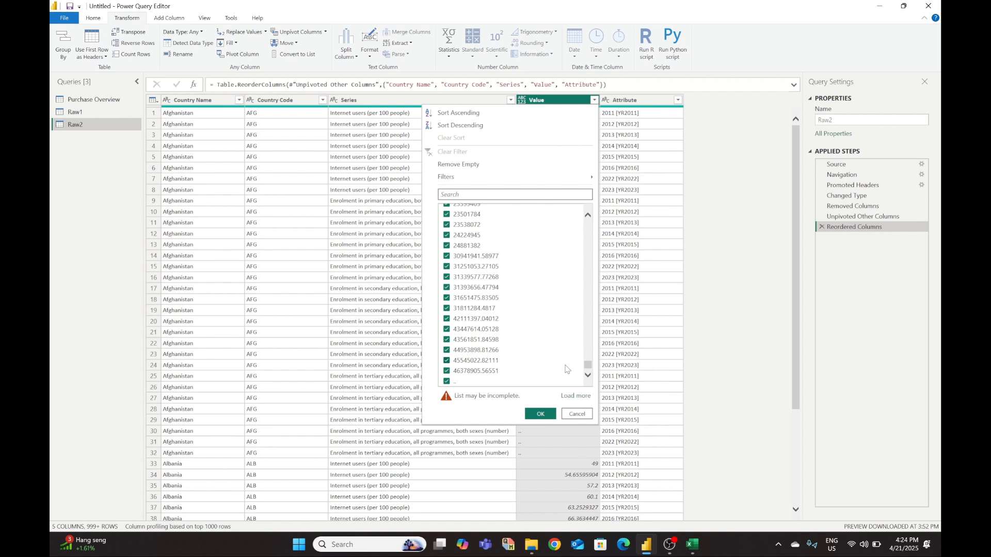
click(447, 381)
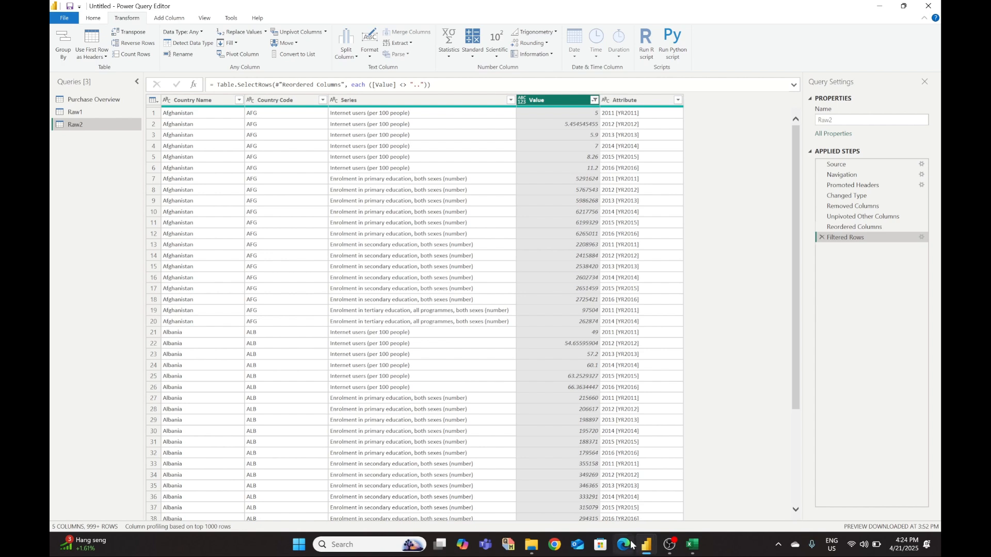
mouse_move(705, 541)
mouse_move(733, 518)
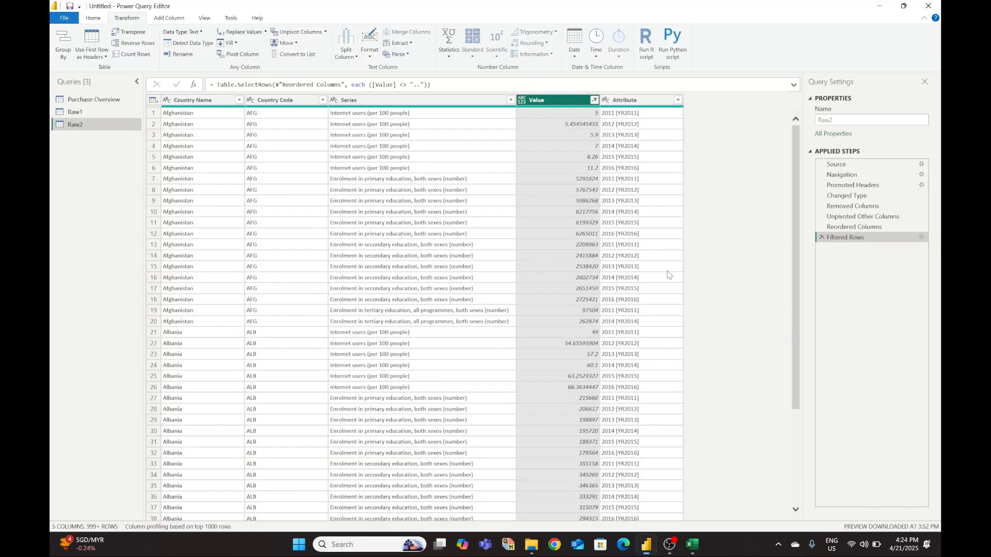
click(667, 268)
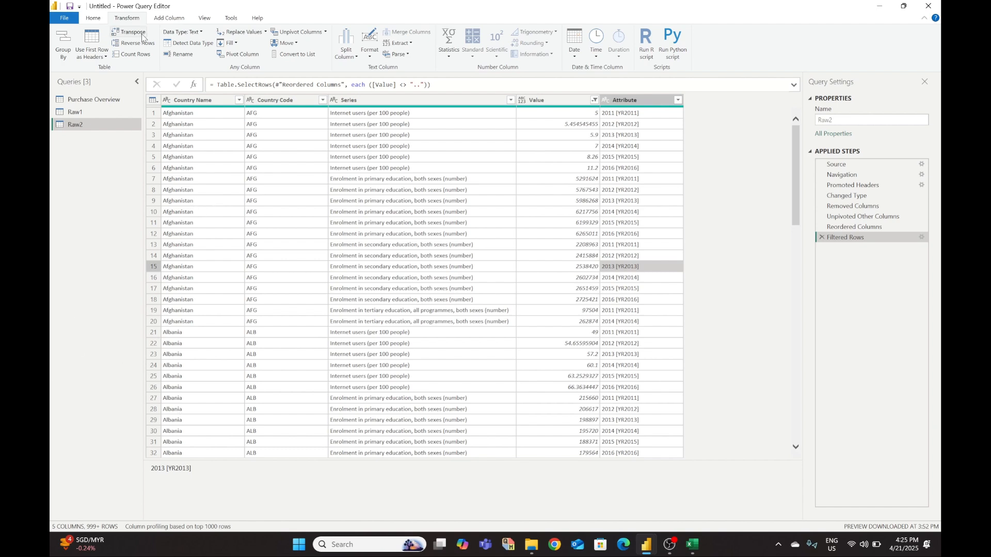
- Go to Add Column and begin a new Column From Examples on Raw2
click(170, 19)
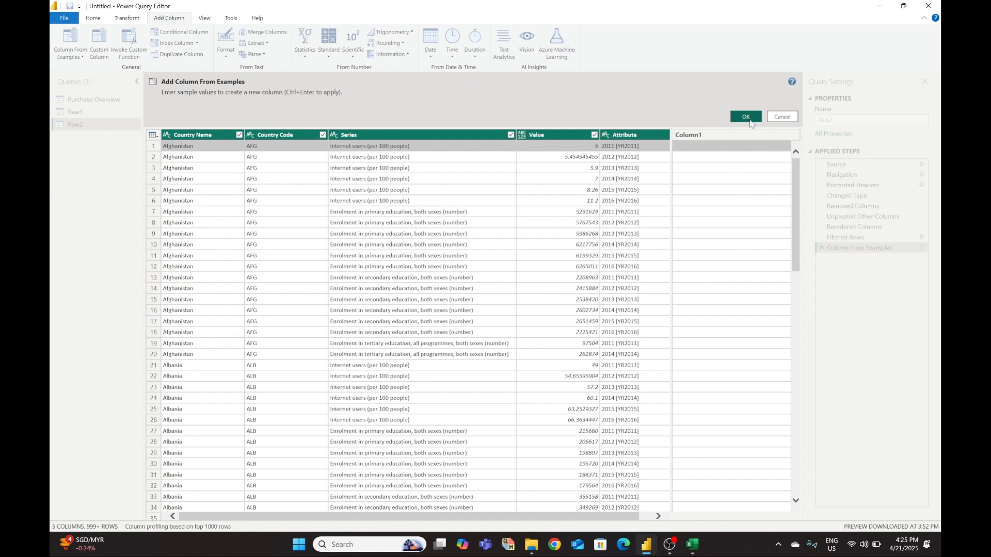
- Create a year column from Attribute by giving 2011 as the example value
click(747, 118)
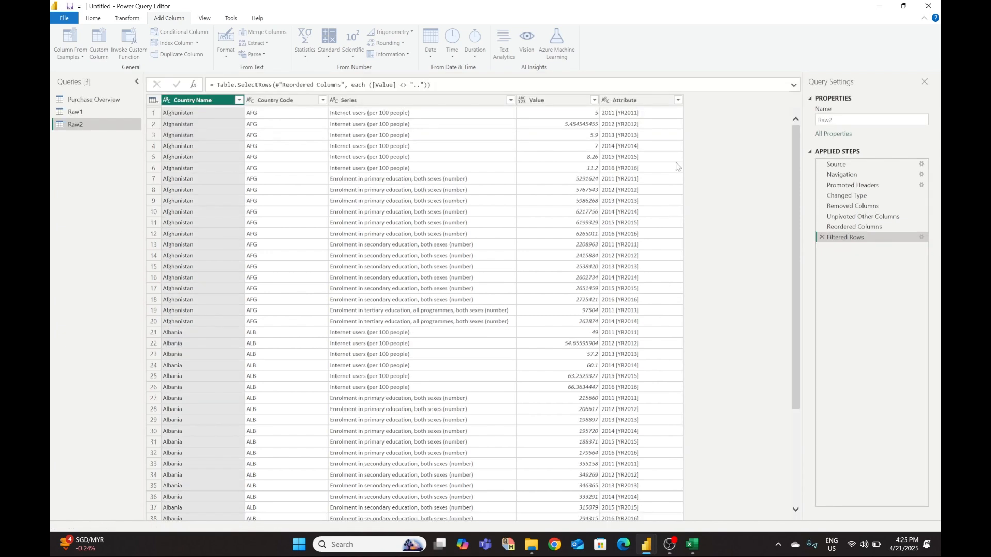
click(626, 101)
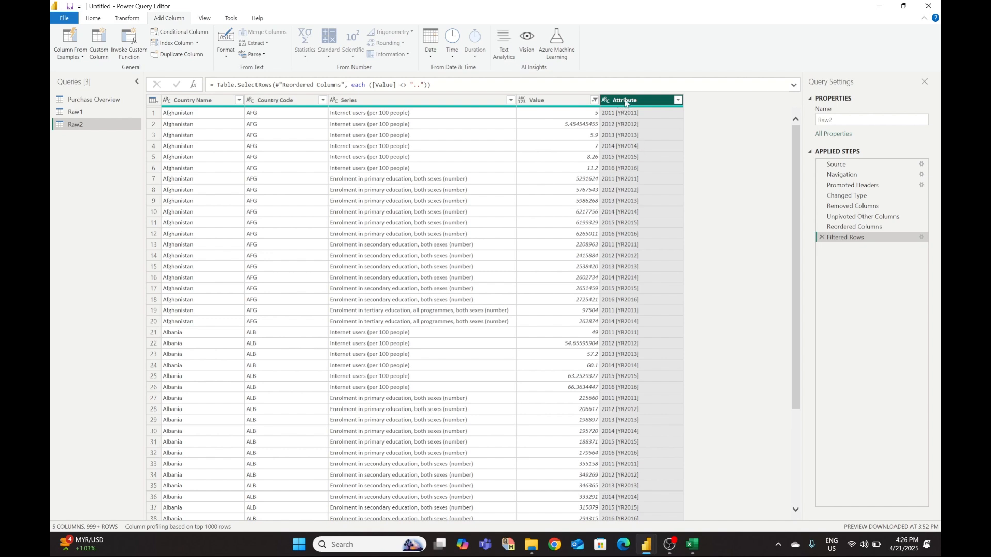
click(66, 42)
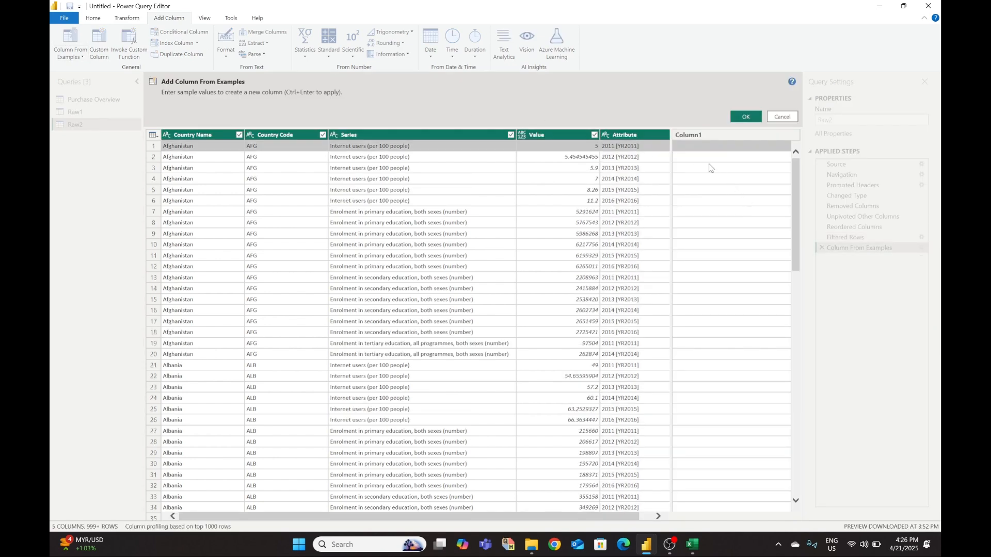
text(2011)
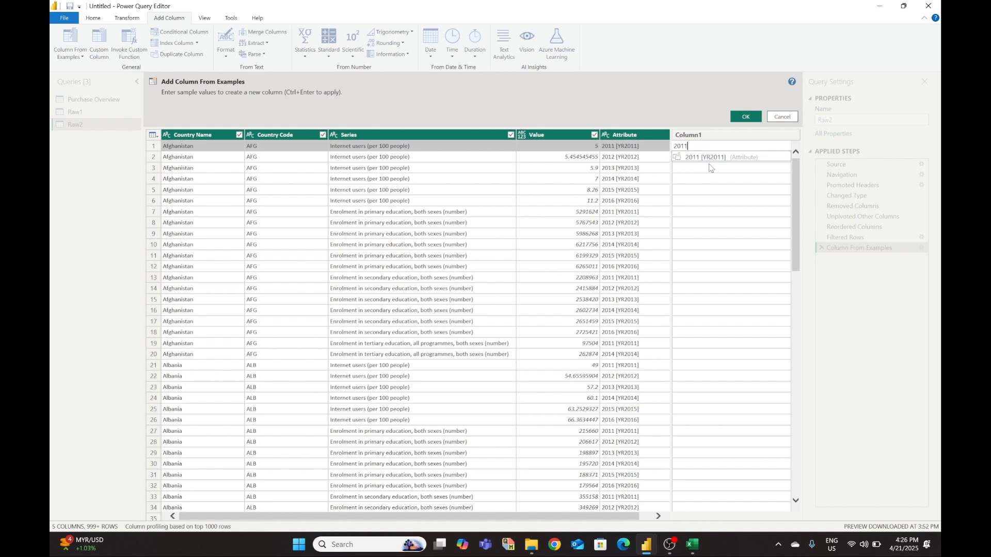
click(694, 195)
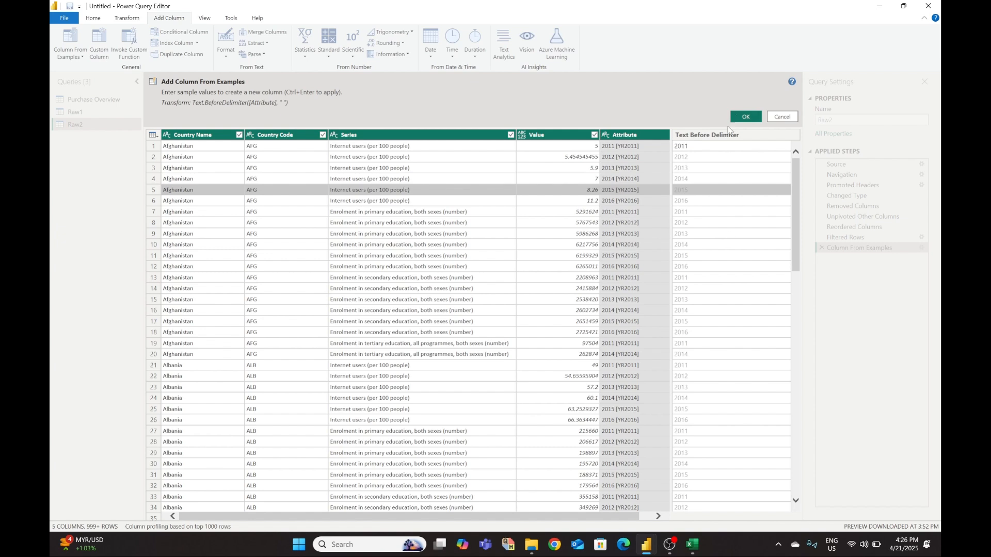
click(744, 118)
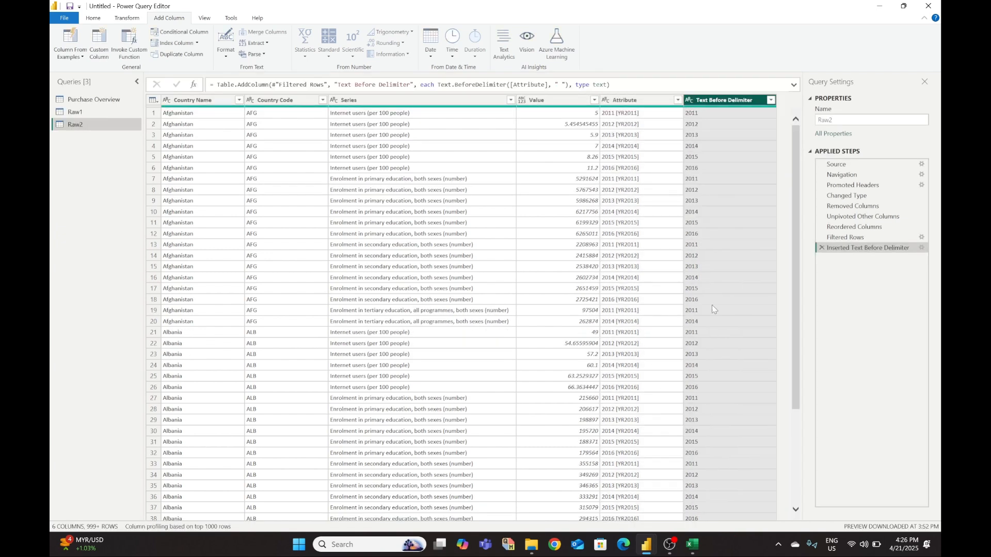
click(630, 101)
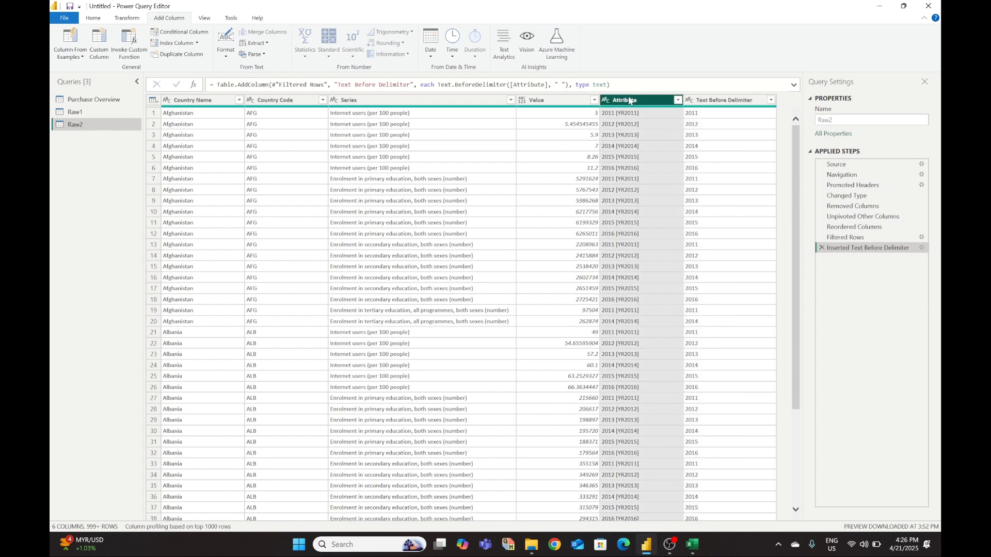
- Remove the Attribute column and rename Text Before Delimiter to Year
right_click(628, 103)
click(653, 118)
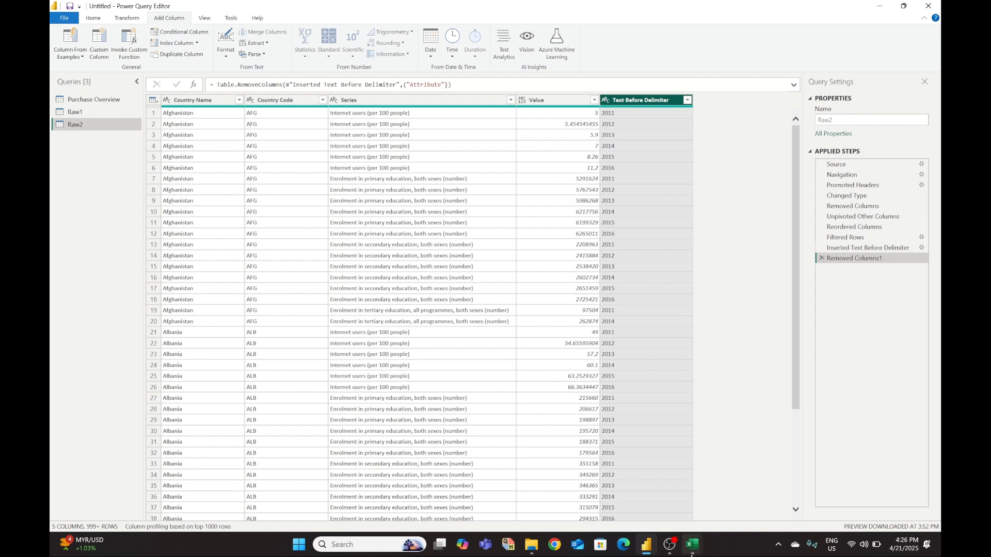
mouse_move(692, 545)
mouse_move(715, 504)
right_click(635, 99)
click(709, 296)
text(Year)
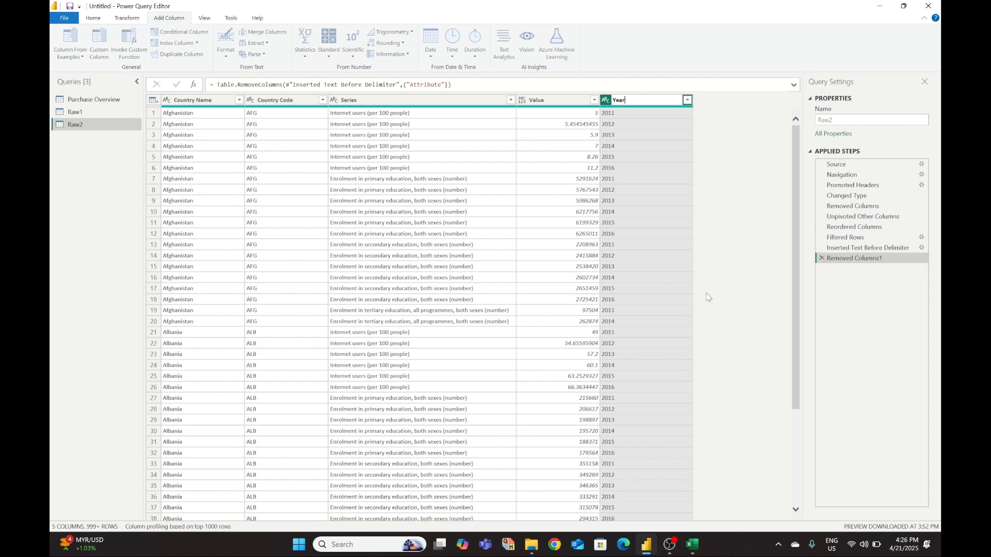
key(Return)
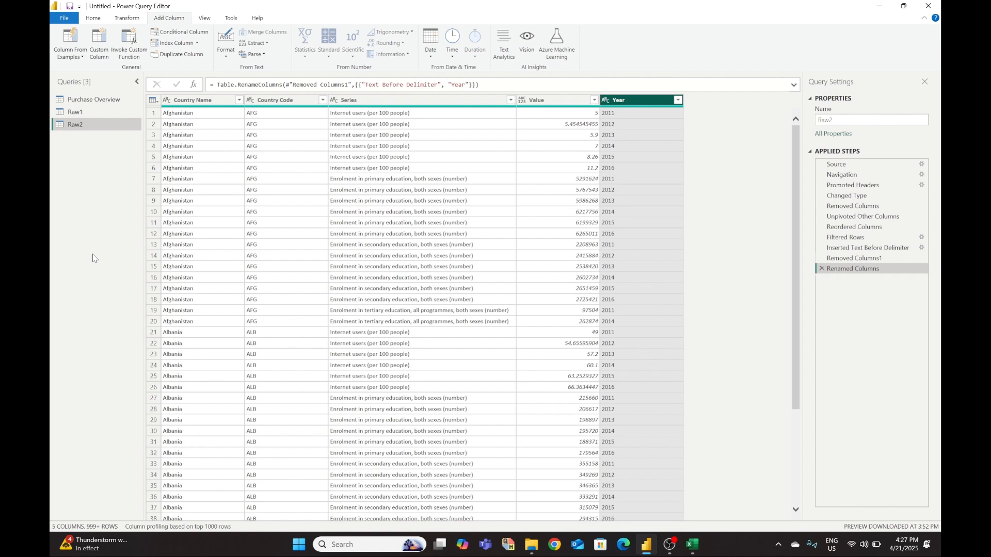
- Close & Apply the query edits so Raw2 loads into the report
click(89, 19)
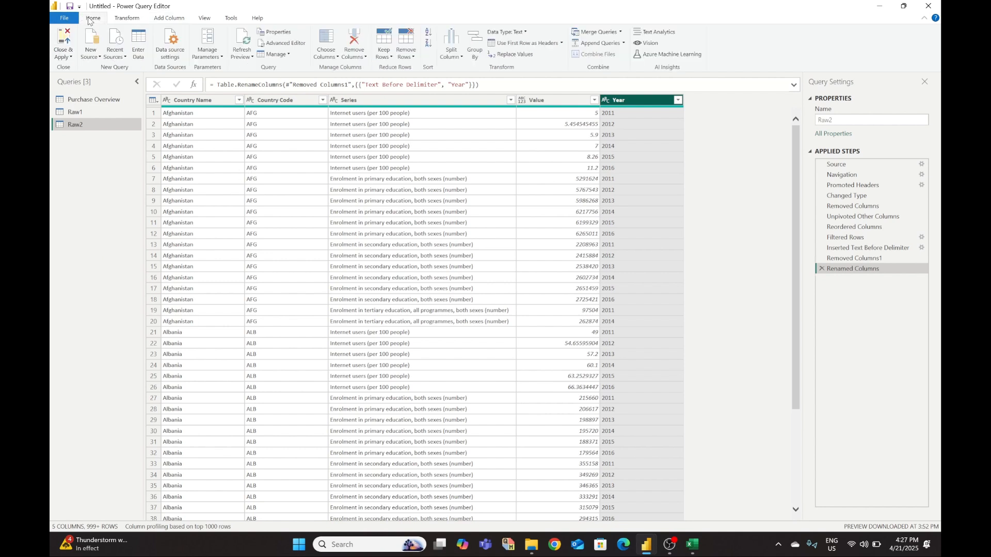
click(65, 39)
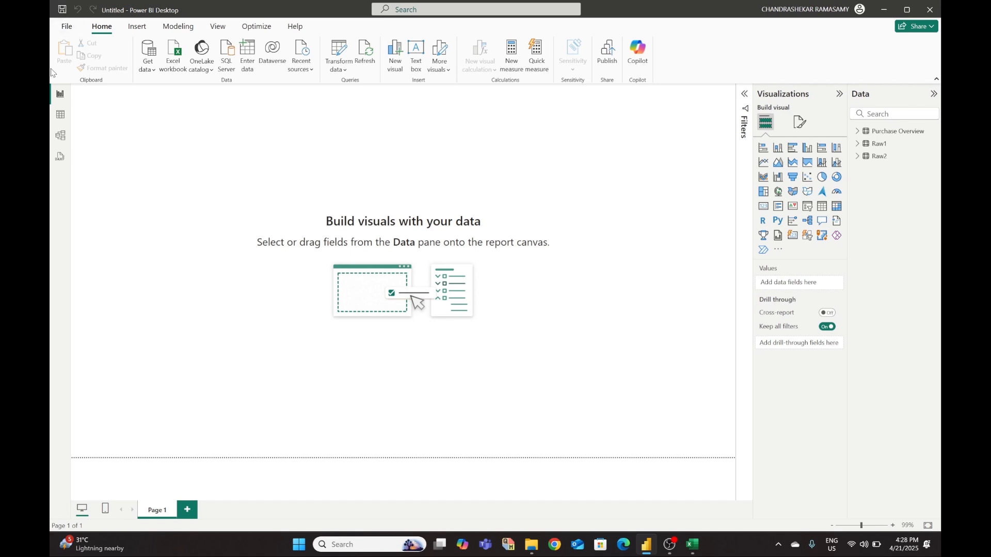
- Save the report as '21 April 2025', then switch to the OBS window
click(69, 28)
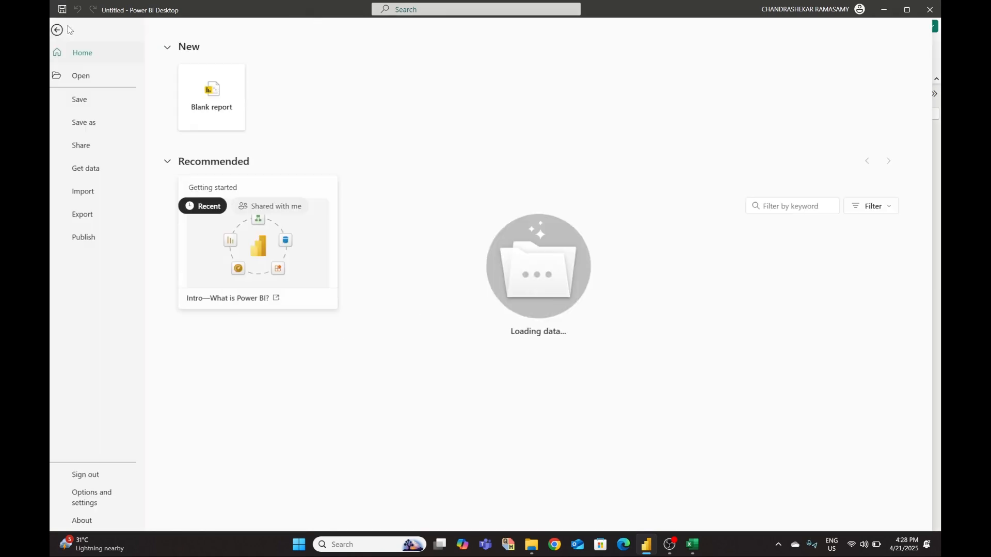
click(92, 122)
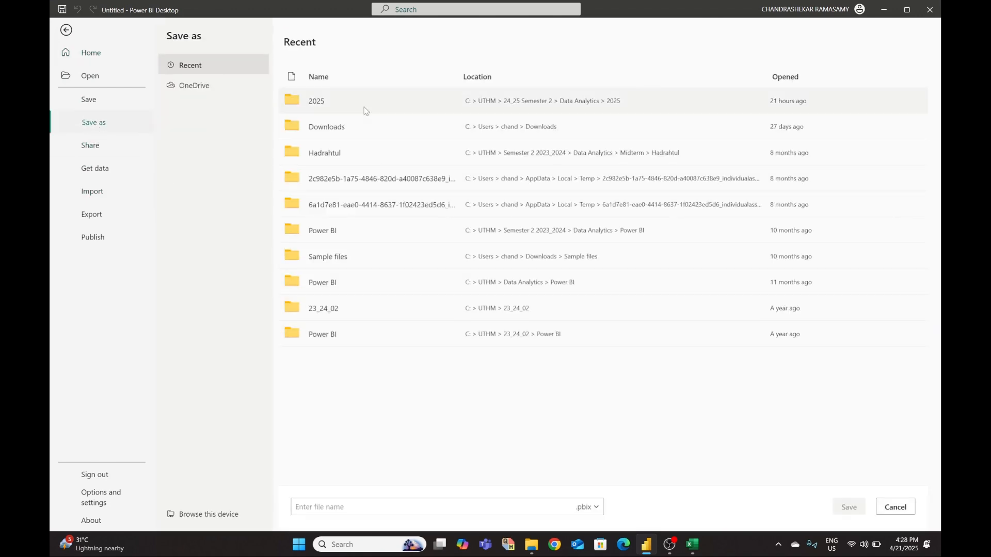
click(373, 510)
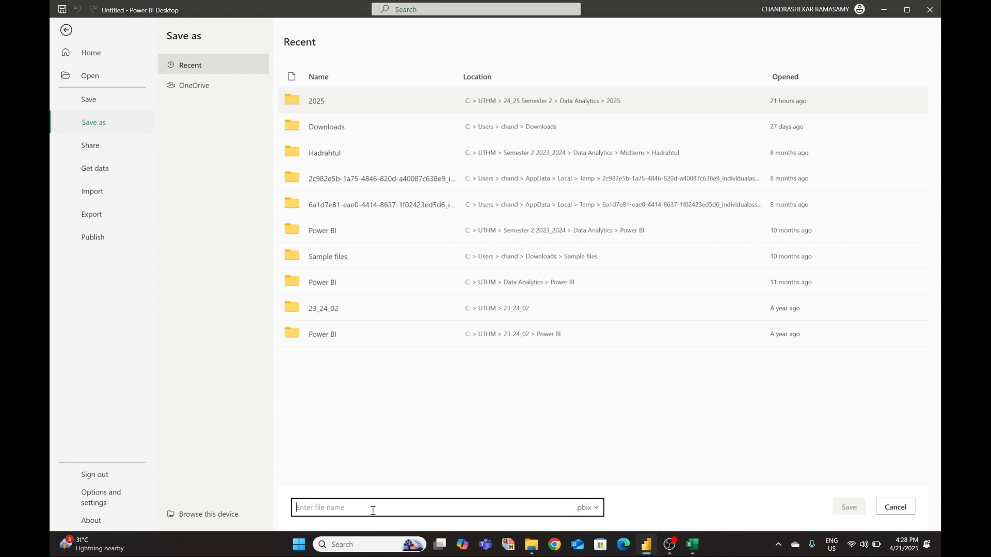
text(21 April 2025)
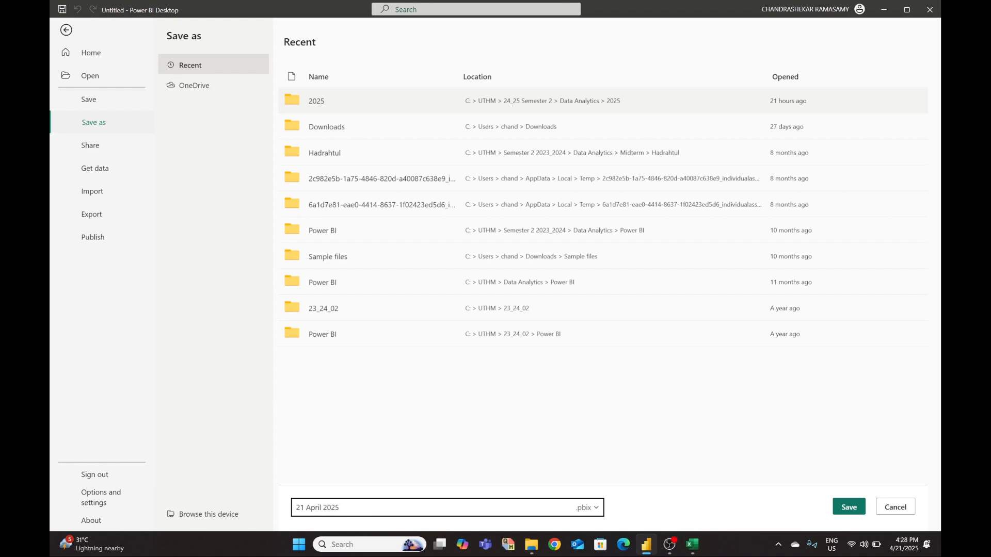
click(849, 507)
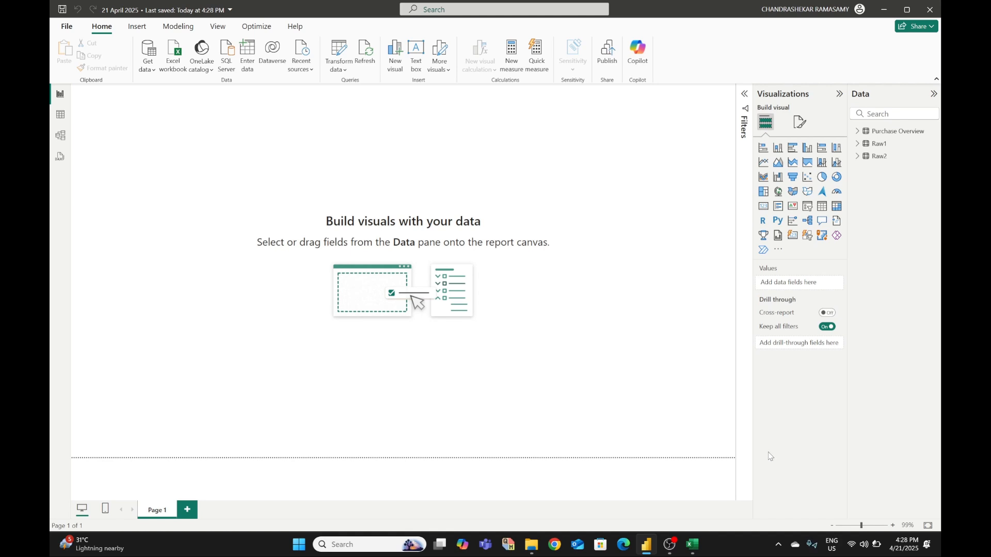
click(671, 545)
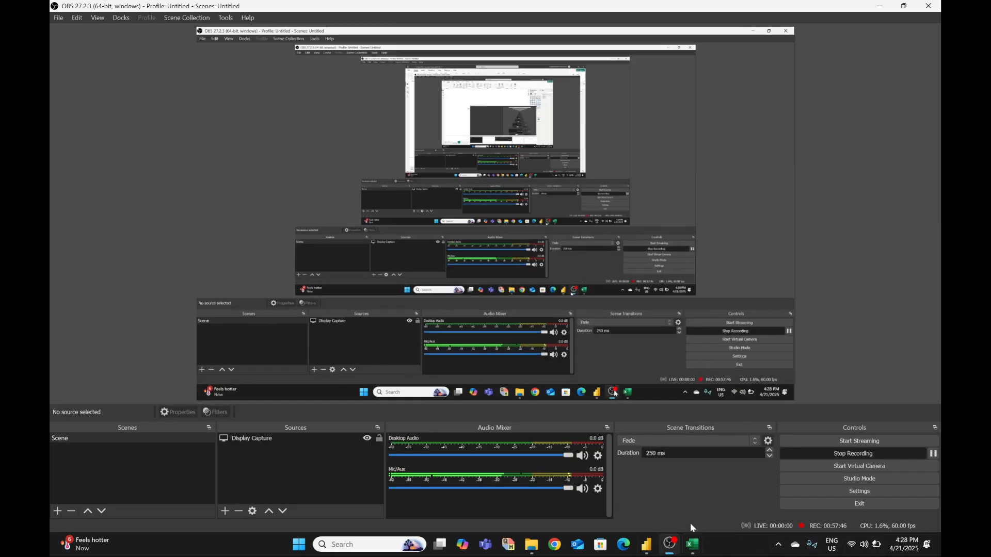